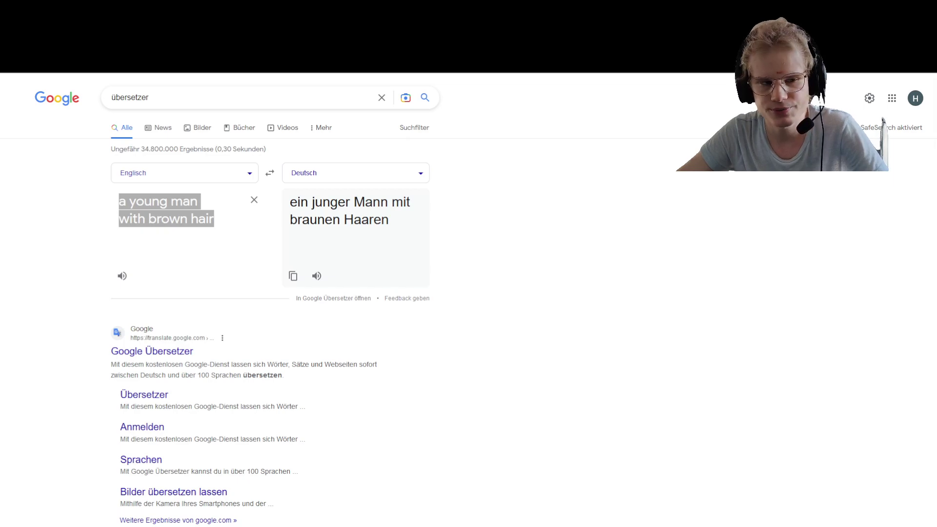
- Switch to the Stable Diffusion web UI and examine the negative prompt below the empty txt2img prompt
key("alt+Tab")
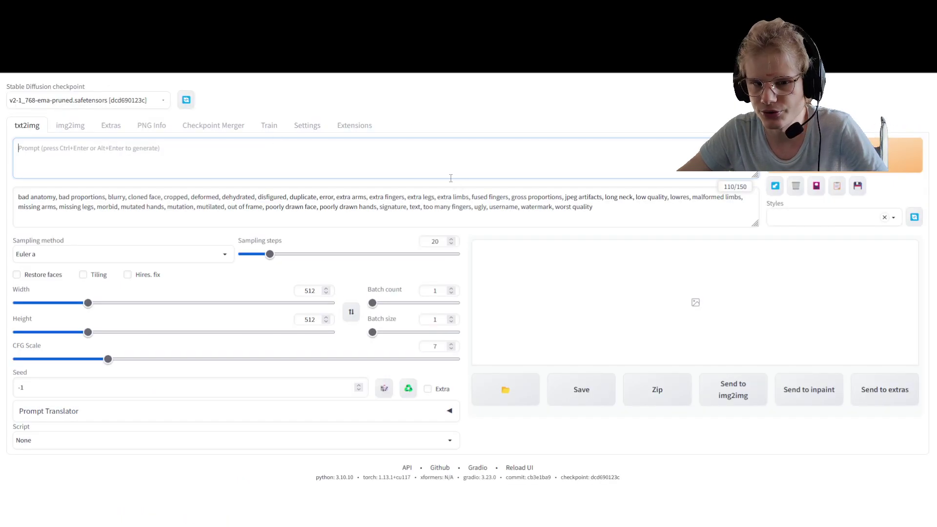
left_click(315, 192)
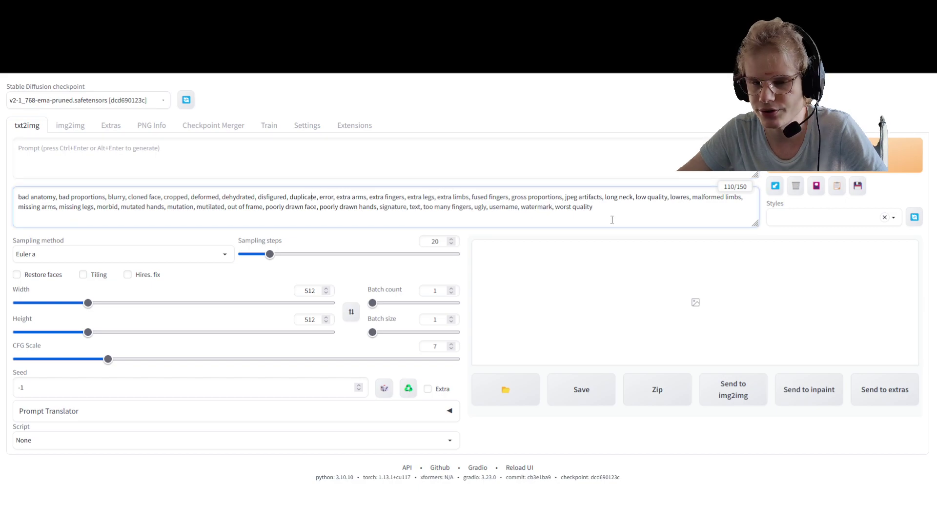
left_click_drag(607, 220, 56, 190)
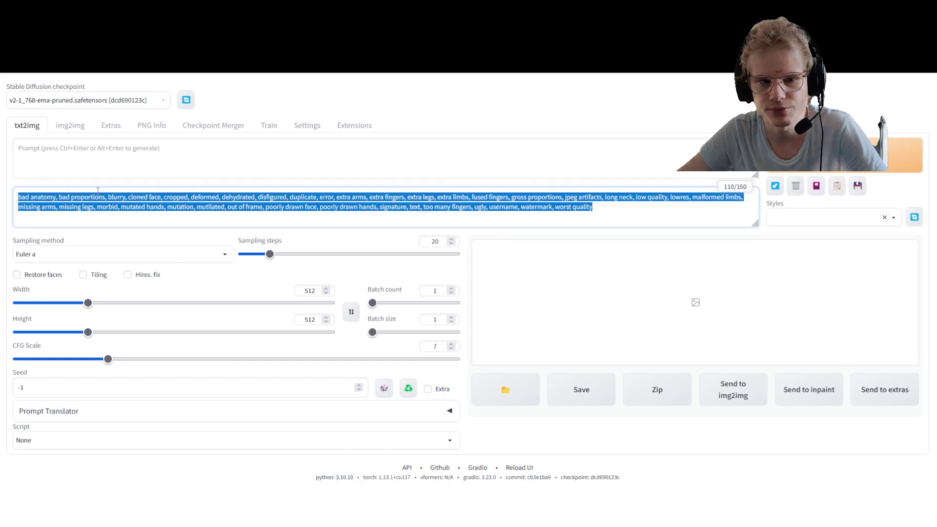
left_click(499, 171)
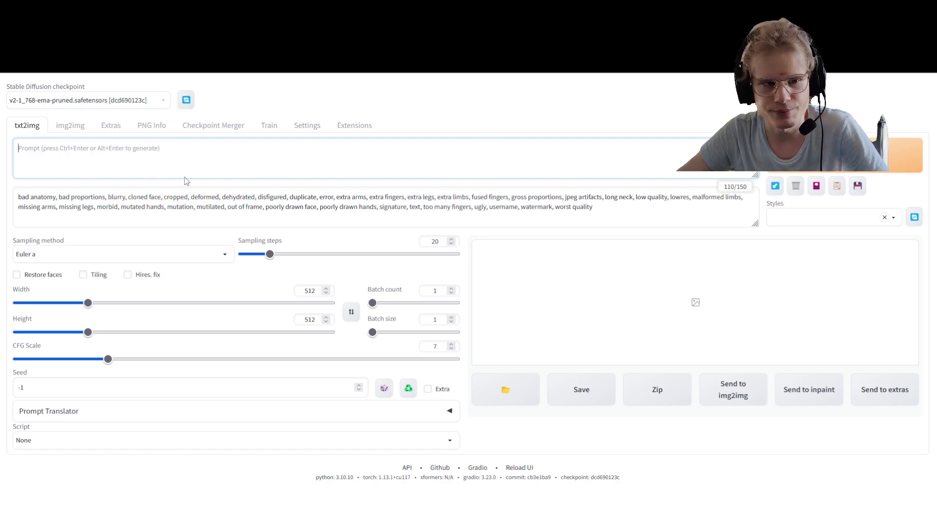
left_click(56, 132)
left_click(30, 127)
left_click(198, 156)
- Return to the Google translator and insert the word "hot" before "man" in the English source text
key("ctrl+Tab")
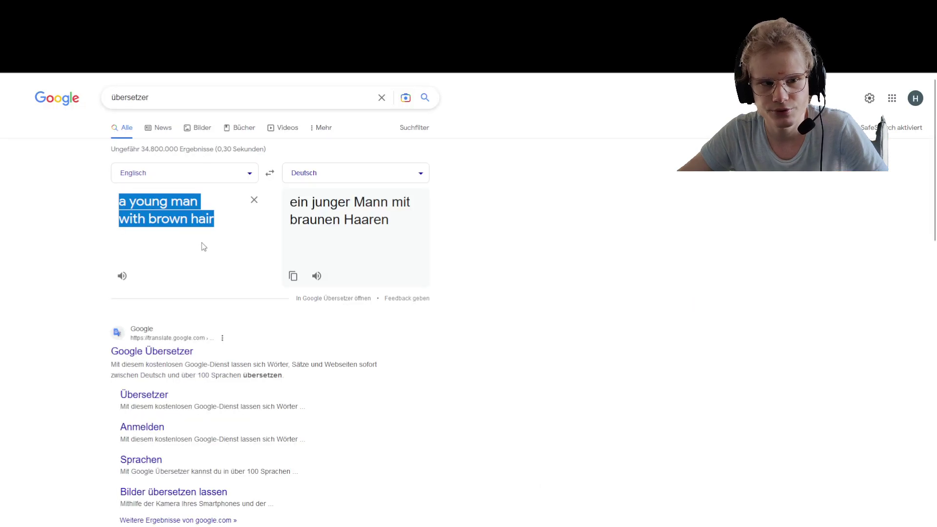
left_click(200, 212)
left_click_drag(215, 218, 79, 194)
triple_click(173, 212)
left_click(173, 212)
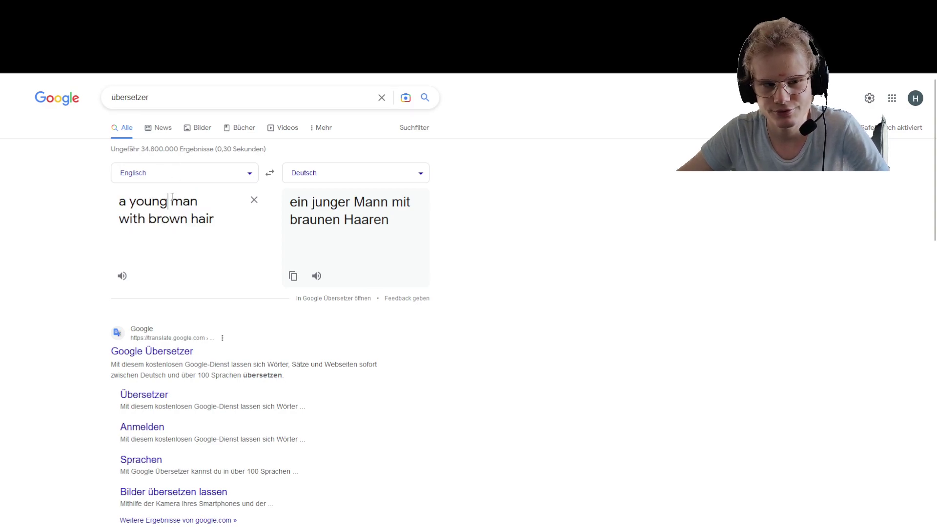
left_click(171, 197)
type("hot")
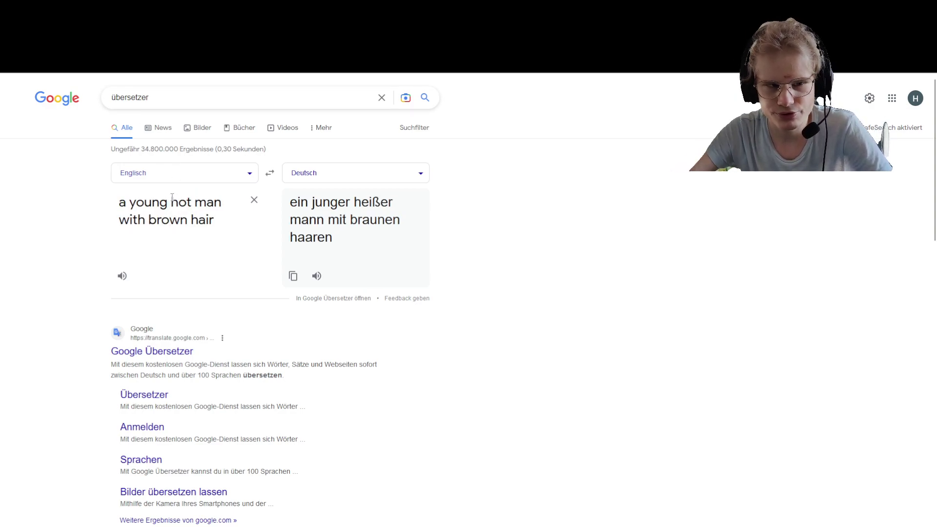
- Swap the translation direction to German to English and replace "heißer" with "schöner" in the German text
triple_click(215, 229)
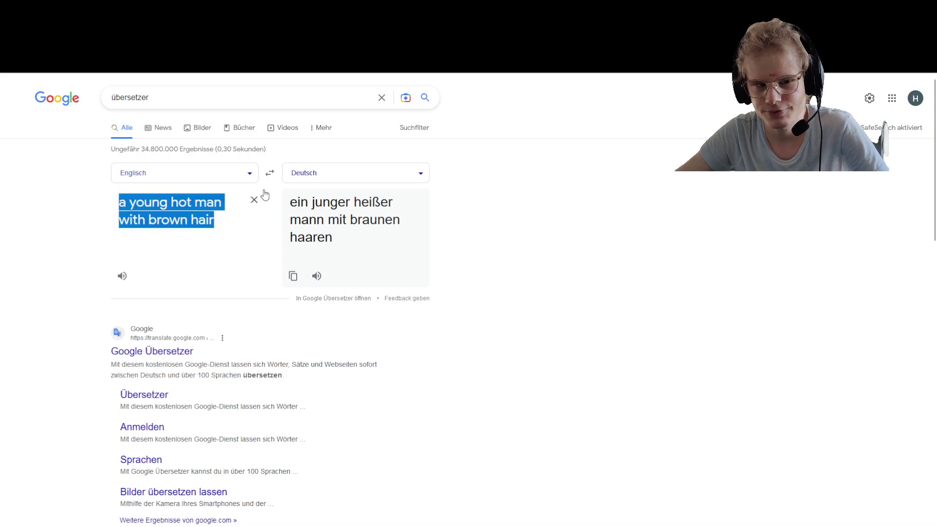
left_click(269, 173)
triple_click(194, 229)
left_click(207, 234)
triple_click(219, 250)
left_click(173, 215)
double_click(192, 201)
type("schl")
key("BackSpace")
type("öner")
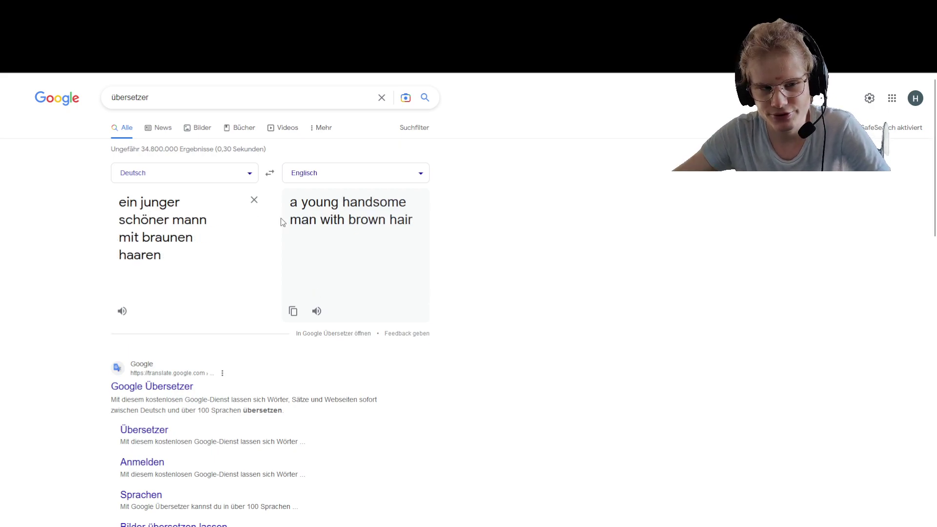
- Append "mit locken in einer bäckerrei." to the end of the German source text
left_click(203, 255)
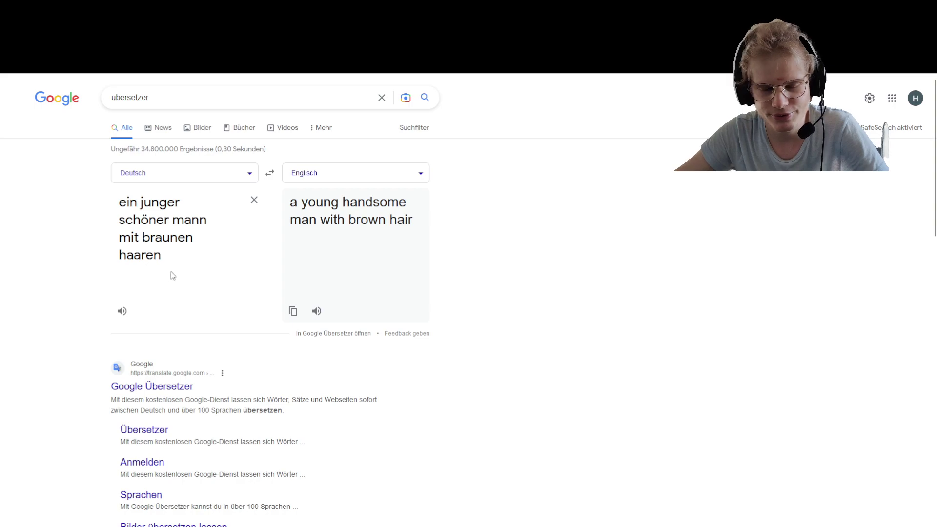
type("mit loc")
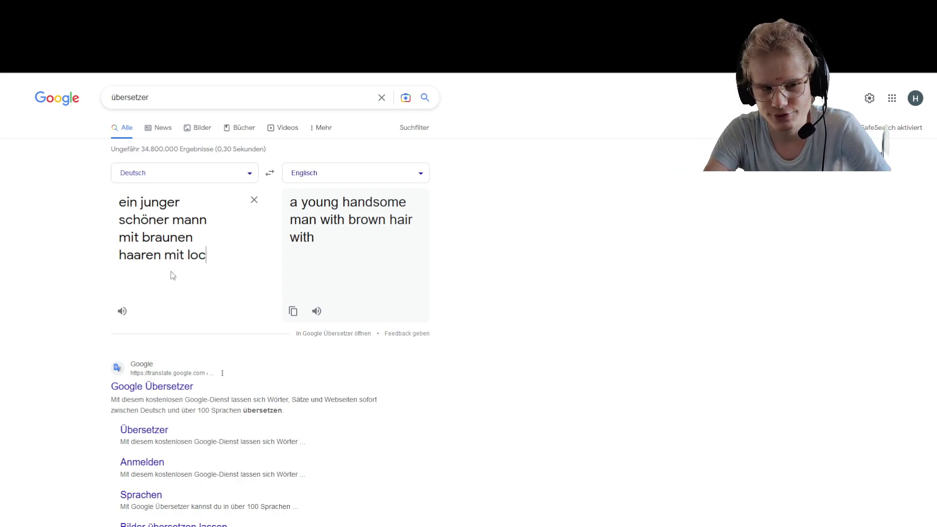
type("ken in einer ")
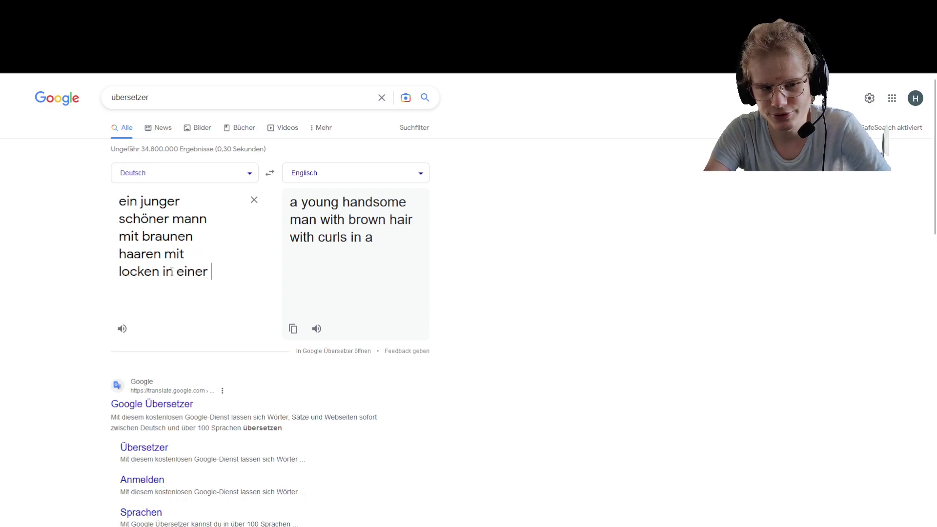
type("bäckerrei.")
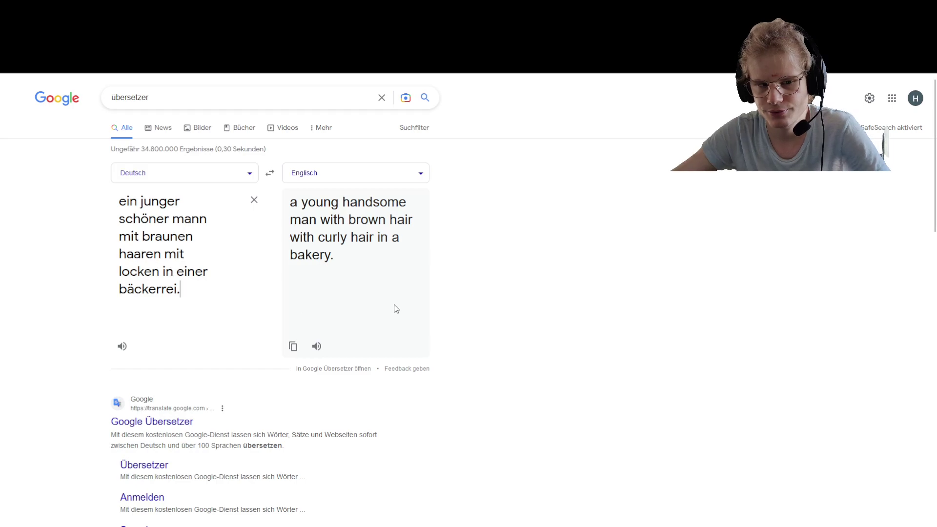
- Copy the full English translation into the Stable Diffusion txt2img prompt and generate an image
left_click_drag(393, 307, 280, 197)
key("ctrl+c")
key("ctrl+tab")
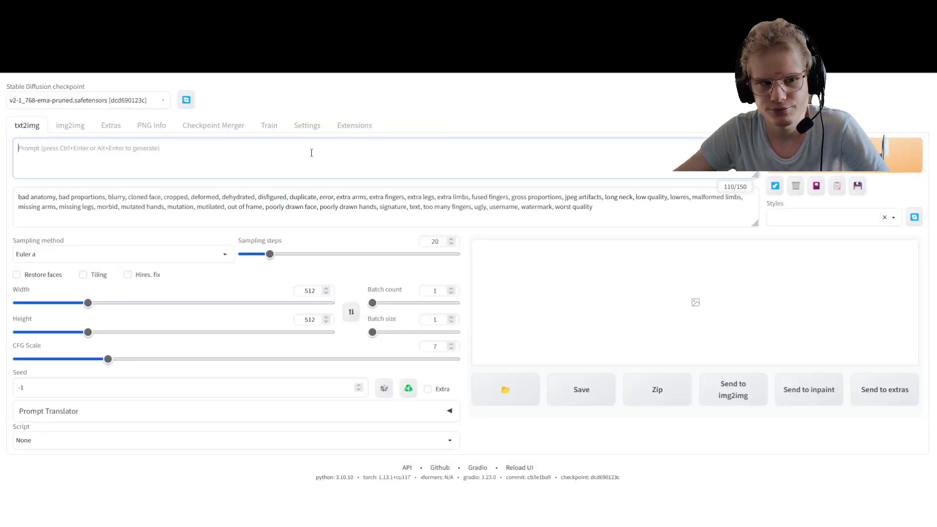
left_click(300, 154)
key("ctrl+v")
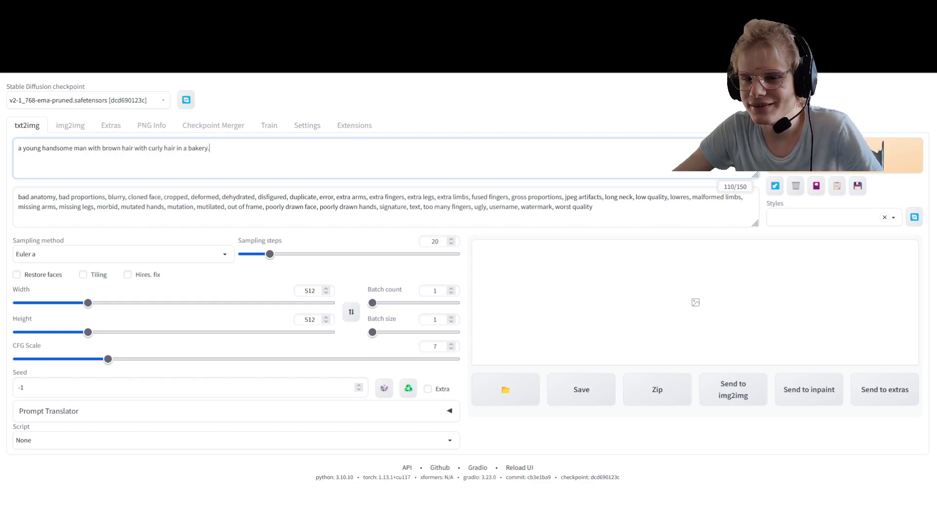
left_click(897, 155)
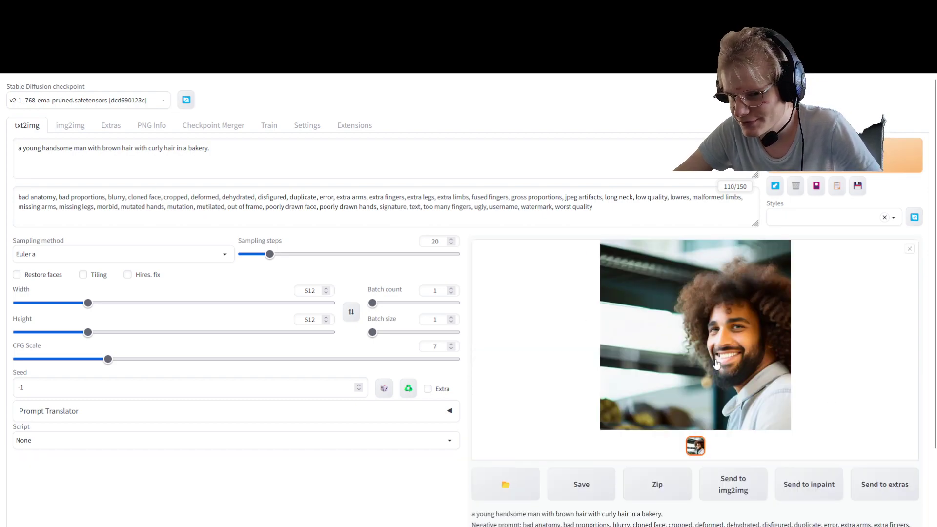
- Change the hair colour in the prompt to "blond" and insert "18" after "young"
left_click(74, 151)
double_click(112, 165)
type("blond")
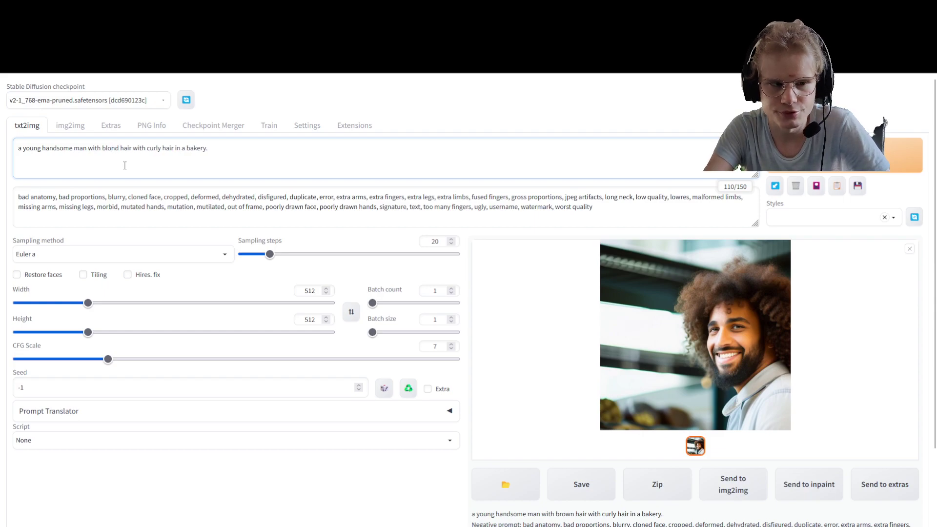
left_click(41, 149)
type("18")
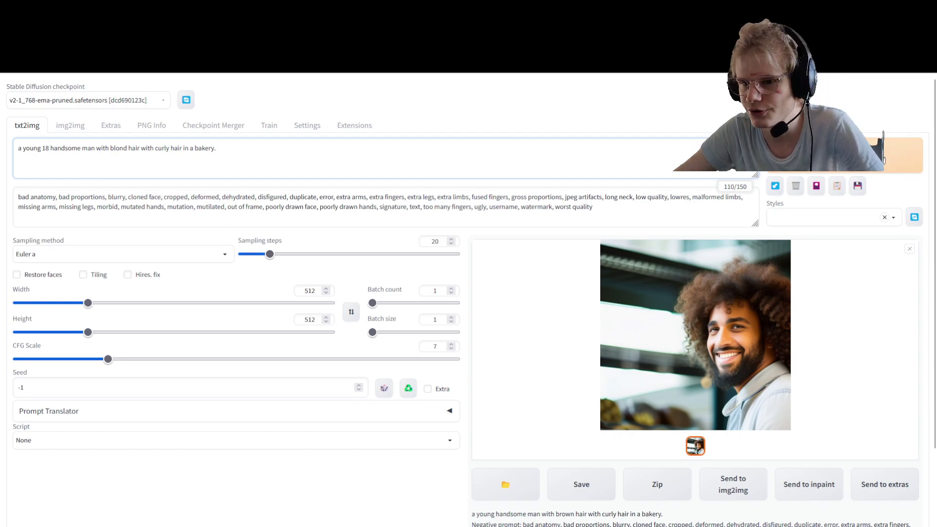
- Translate "18 jahre" from German to English in the Google translator and copy the translation
key("ctrl+Tab")
triple_click(186, 208)
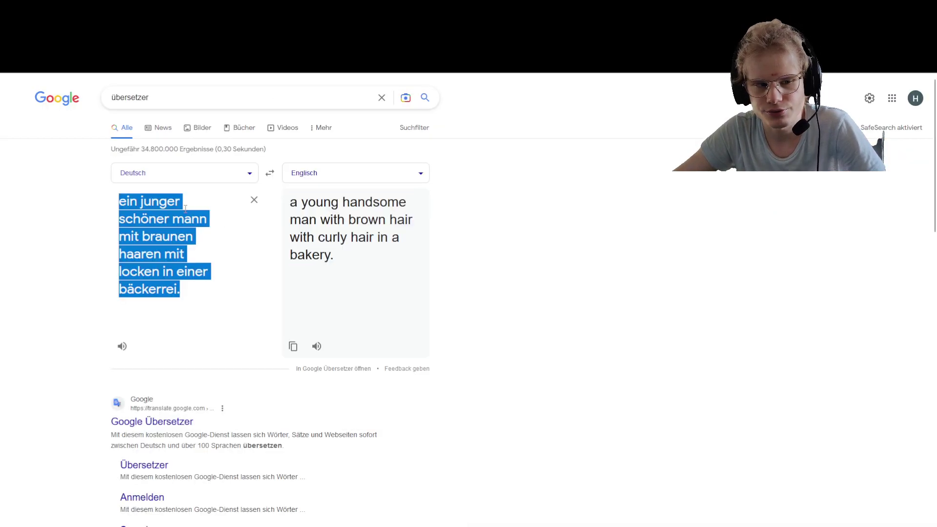
type("18 kaj")
key("BackSpace")
key("BackSpace")
key("BackSpace")
type("jahre")
left_click_drag(393, 208, 288, 197)
key("ctrl+c")
- Replace "18" in the Stable Diffusion prompt with the copied "18 years" and generate a new image
key("ctrl+shift+Tab")
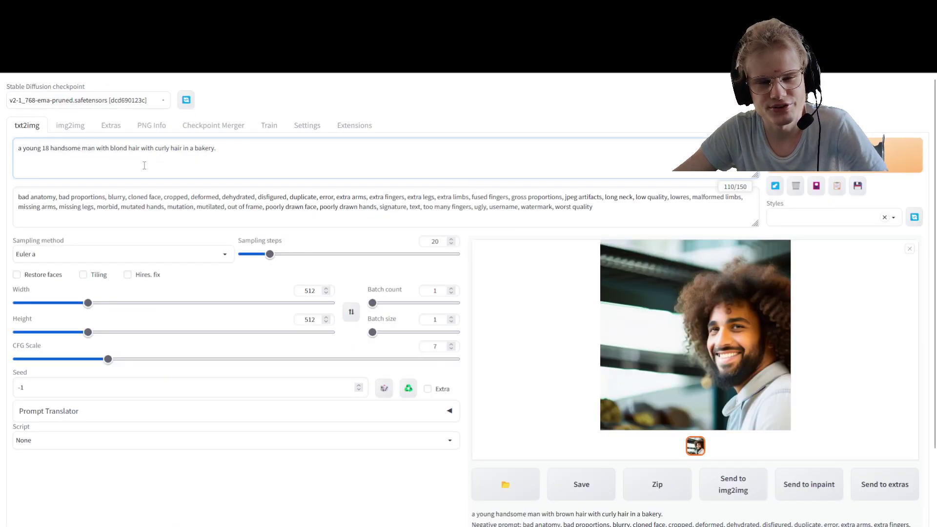
double_click(46, 148)
key("ctrl+v")
left_click(901, 155)
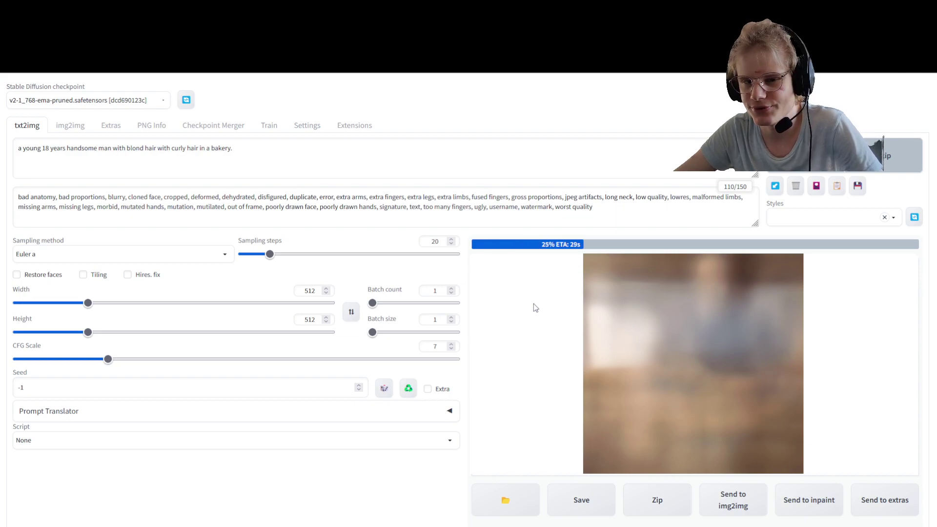
left_click(615, 225)
left_click_drag(616, 225, 104, 207)
left_click(49, 209)
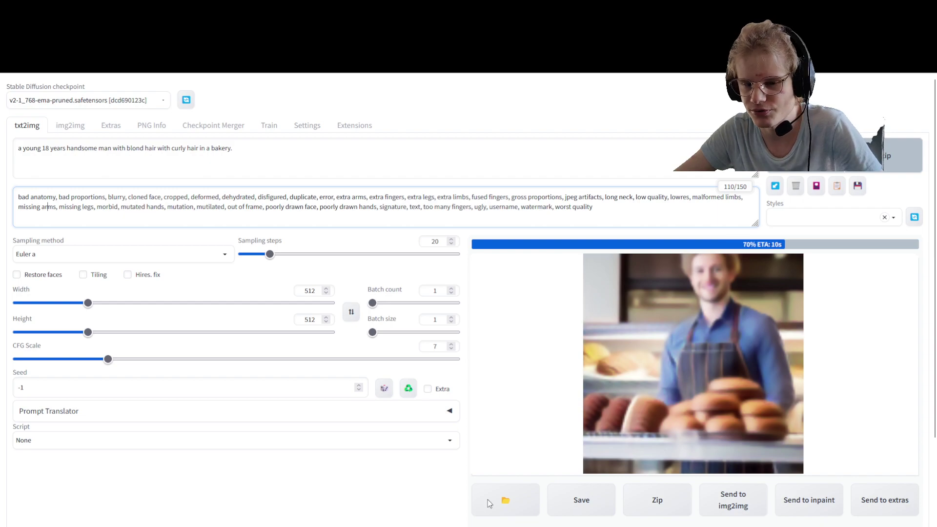
- Open the image output folder, view the generated baker image enlarged and close the enlarged view
left_click(520, 498)
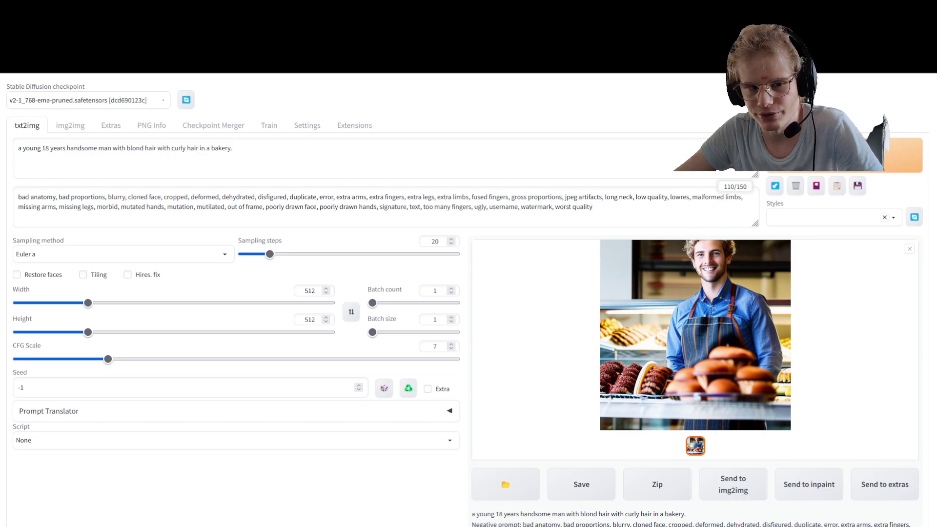
left_click(672, 286)
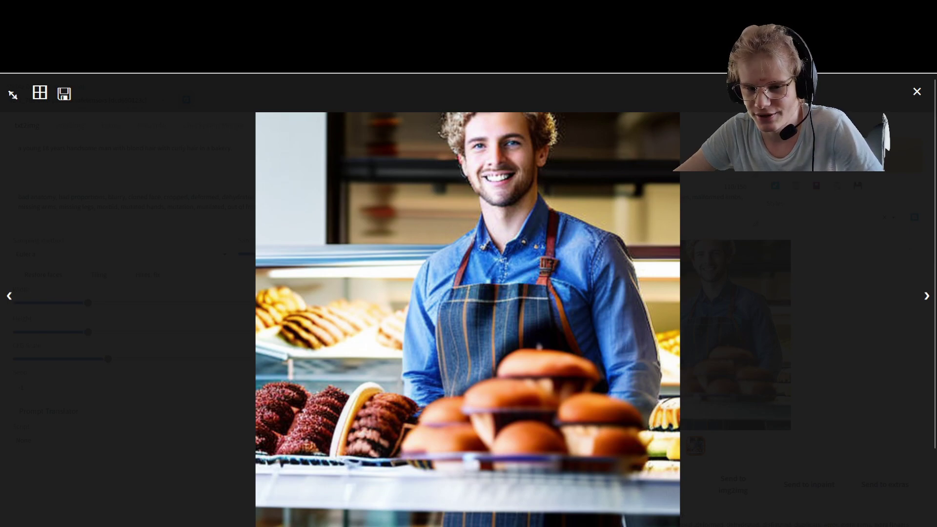
left_click(651, 351)
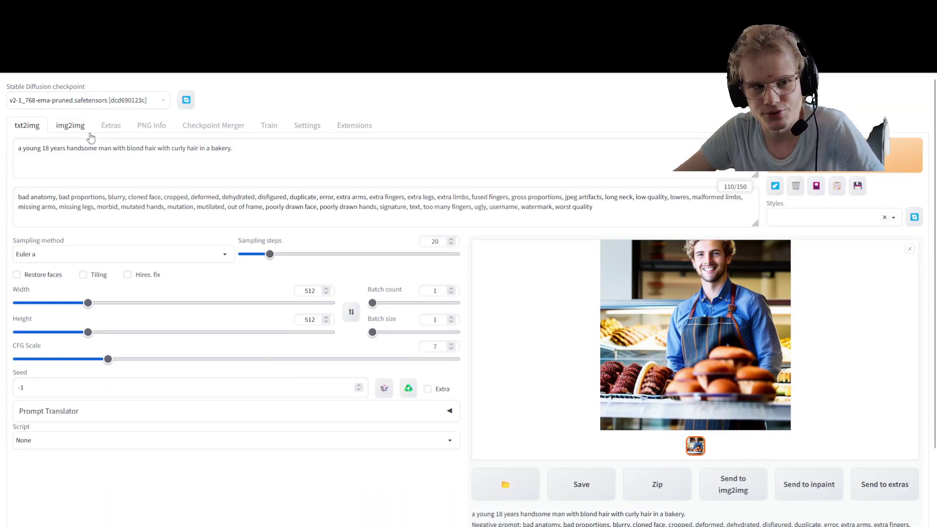
- Look up the image height used in img2img and set the txt2img height to the same value, 683
left_click(69, 128)
scroll(202, 388, "down", 5)
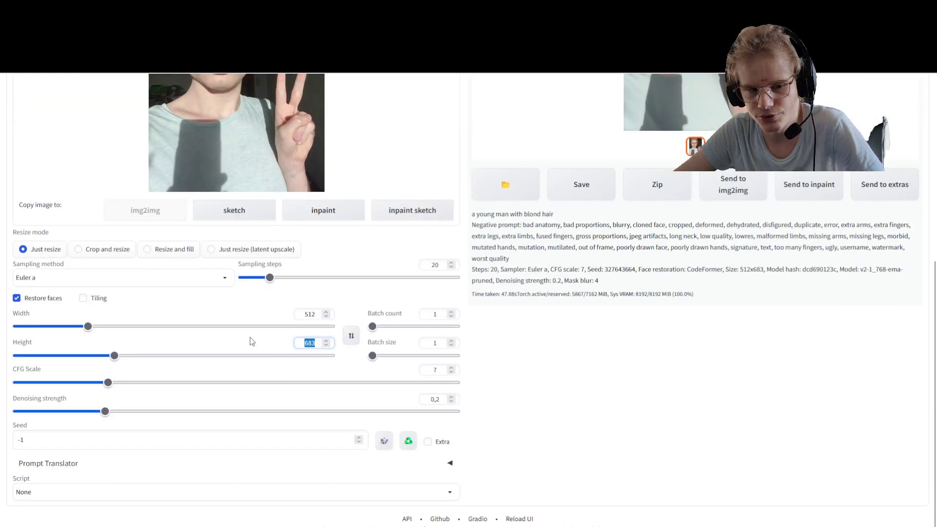
scroll(253, 341, "up", 5)
left_click(29, 126)
scroll(262, 329, "down", 2)
left_click(313, 221)
double_click(313, 221)
type("683")
scroll(483, 297, "up", 2)
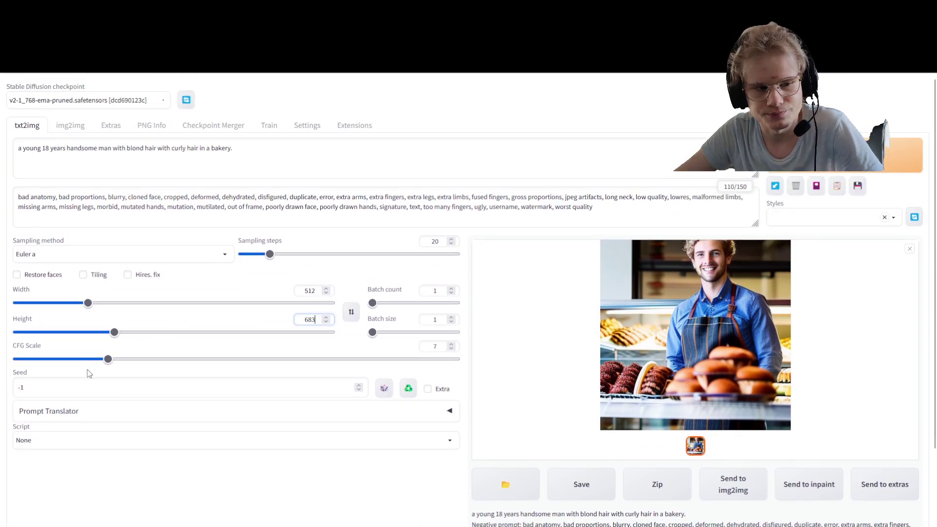
- Reuse the seed of the last generated image and generate the image again
left_click(408, 388)
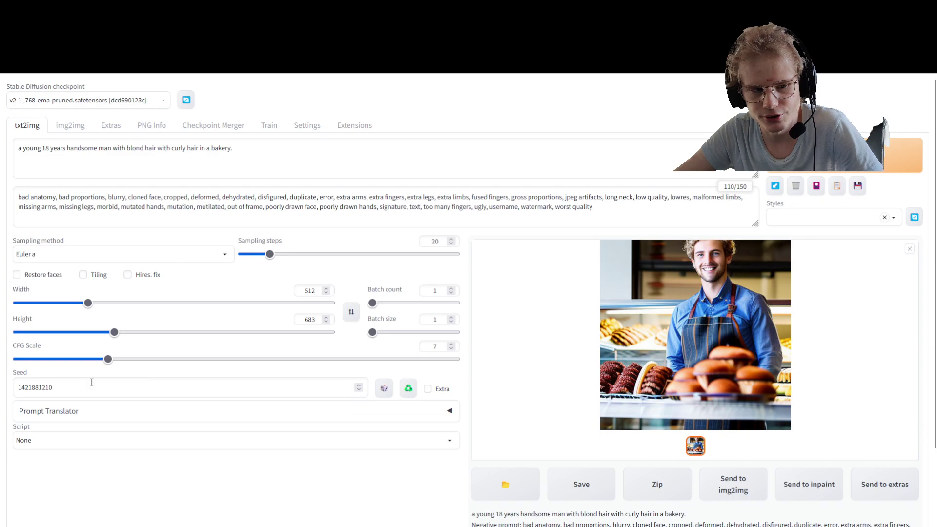
left_click(896, 150)
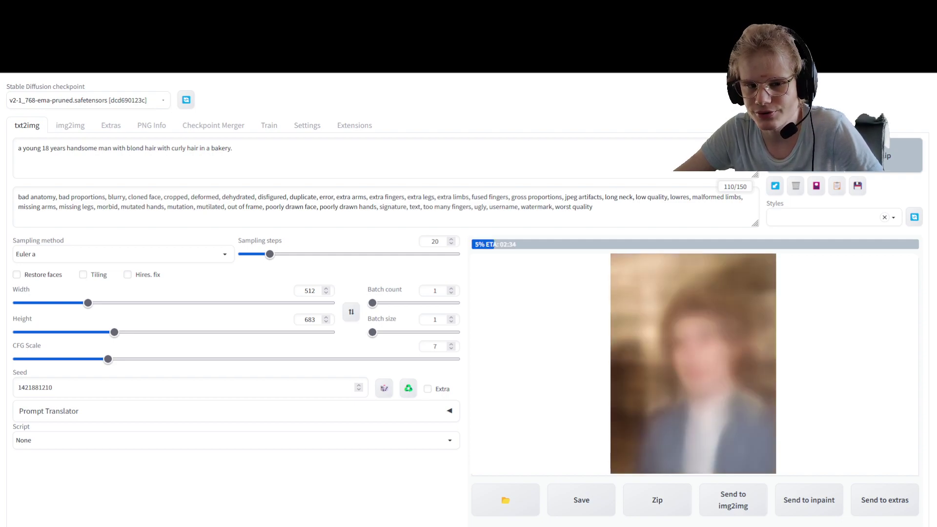
- Open the "Unser Team Frische knakige Brötchen" collage and examine its four bakery pictures enlarged
key("ctrl+t")
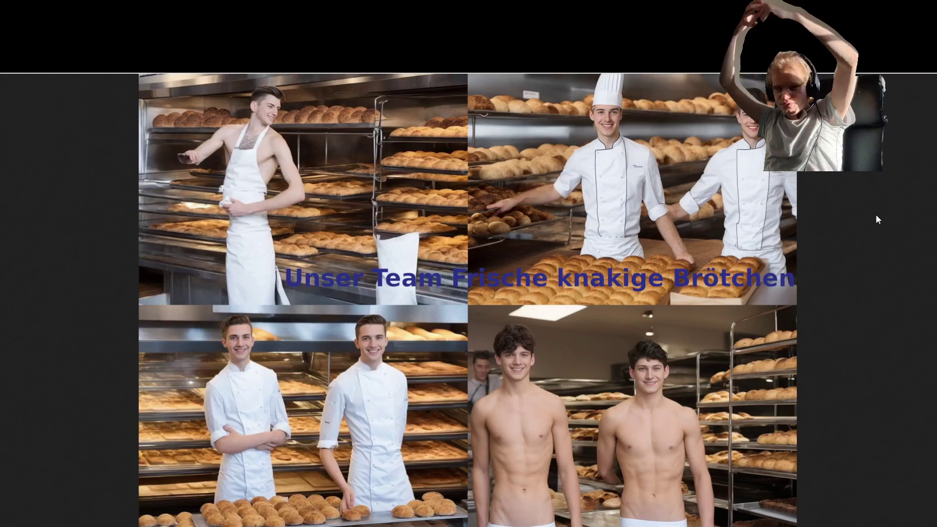
left_click(709, 420)
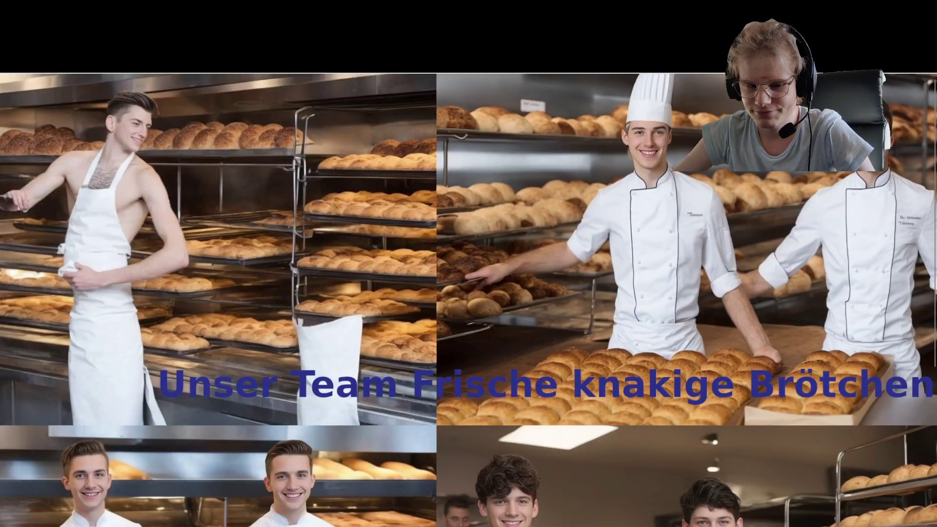
scroll(486, 380, "down", 5)
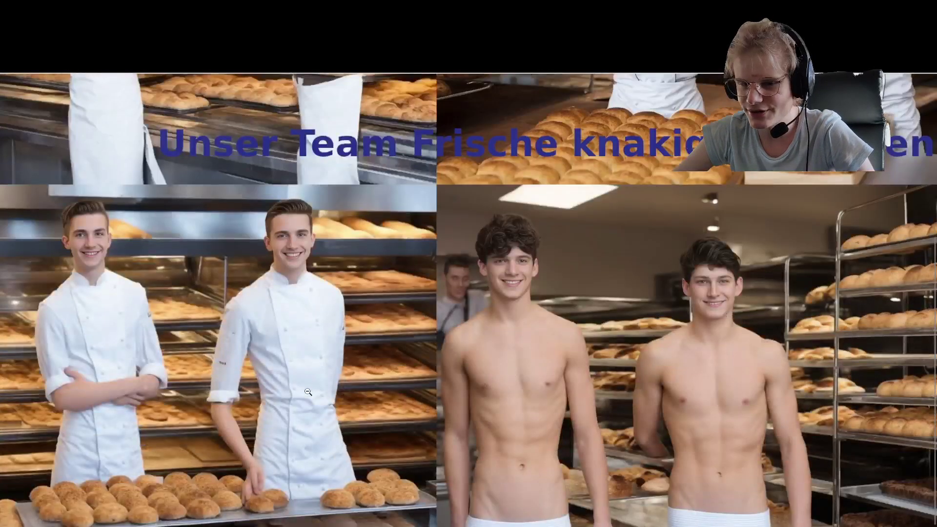
scroll(288, 396, "up", 5)
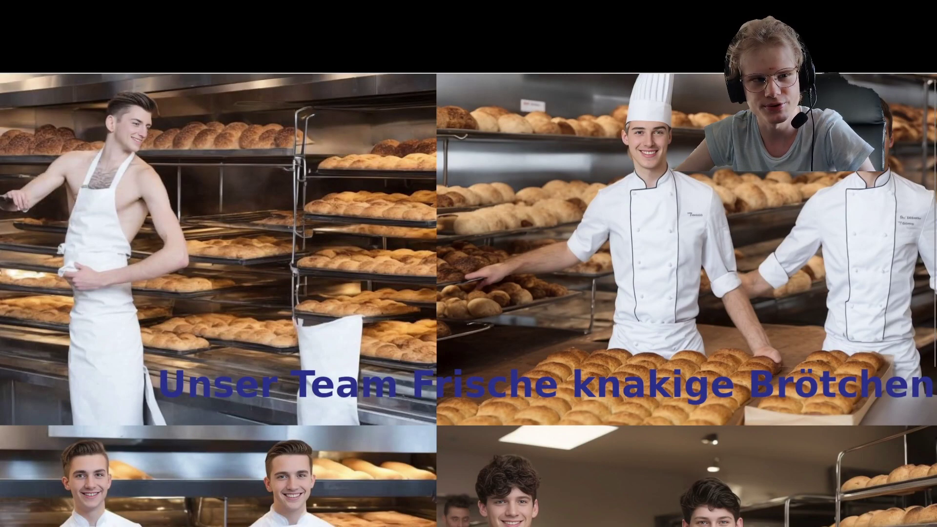
scroll(313, 226, "down", 1)
scroll(313, 226, "down", 5)
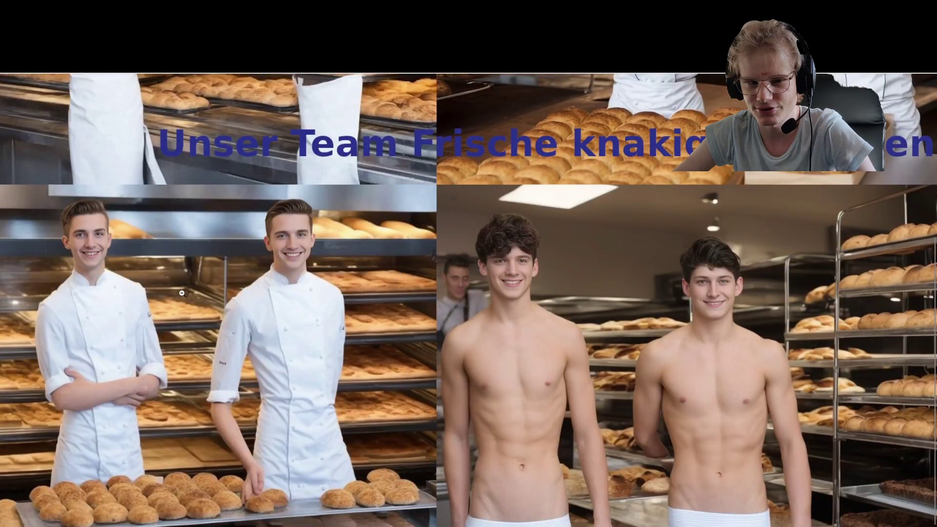
scroll(176, 293, "up", 5)
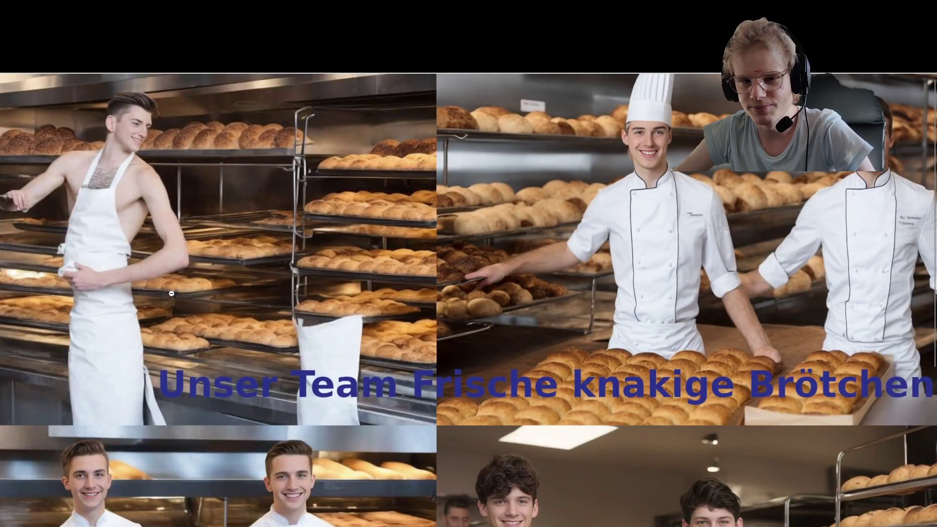
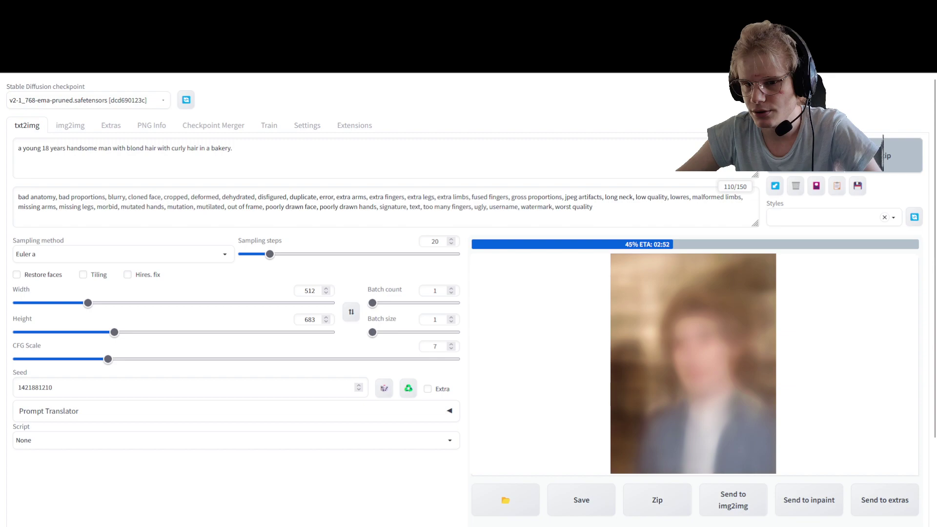
- Set the txt2img image height to 512 while the current image is still generating
left_click(315, 323)
double_click(315, 322)
type("512")
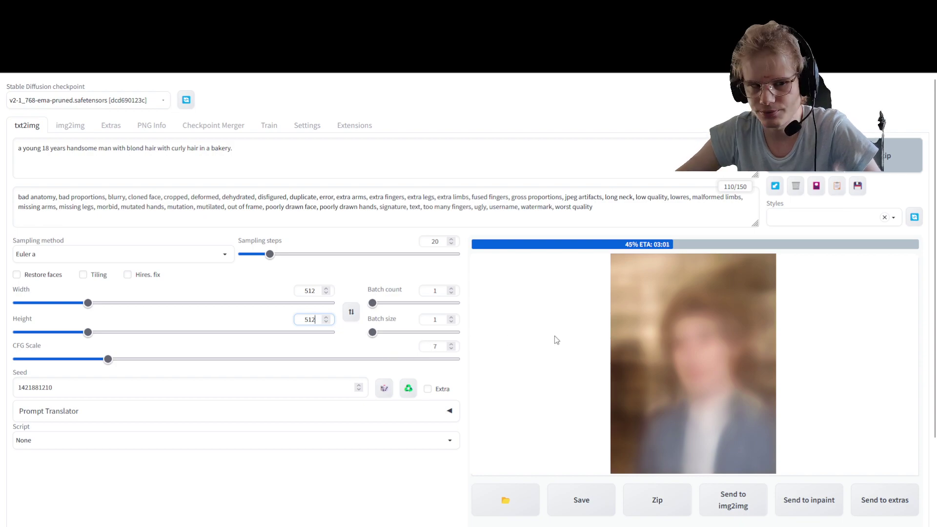
left_click(554, 337)
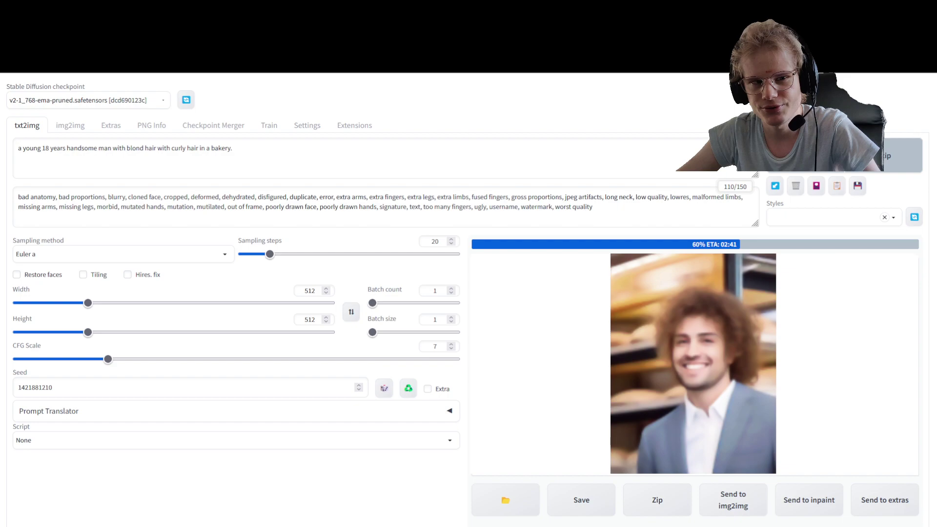
left_click(312, 319)
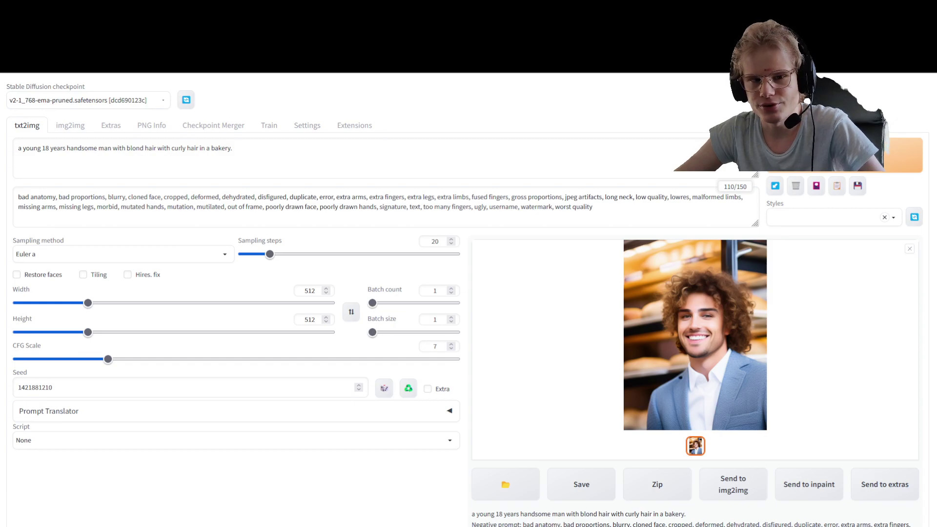
- View the finished image of the curly-haired man enlarged and close the enlarged view
left_click(730, 321)
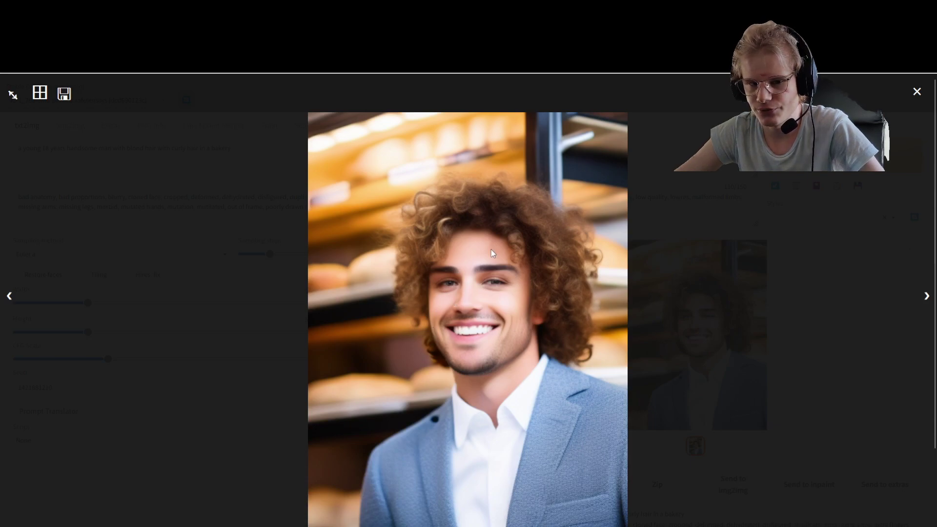
left_click(660, 284)
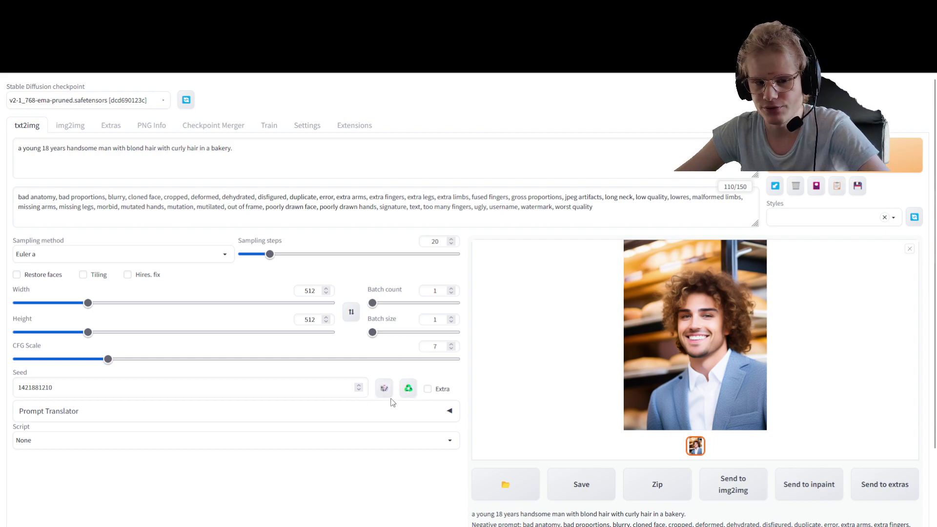
- Set the sampling steps to 75 and look through the available sampling methods
left_click_drag(281, 388, 50, 376)
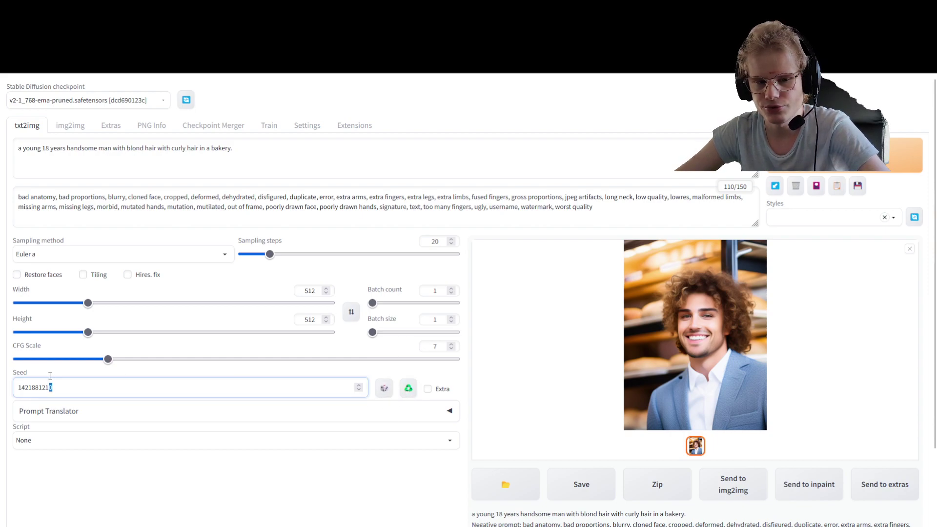
left_click_drag(270, 254, 348, 254)
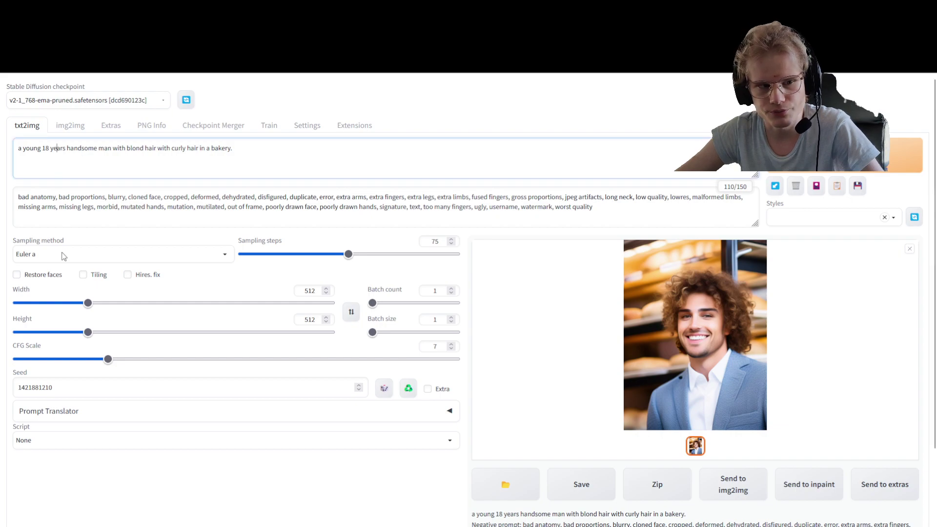
left_click(44, 256)
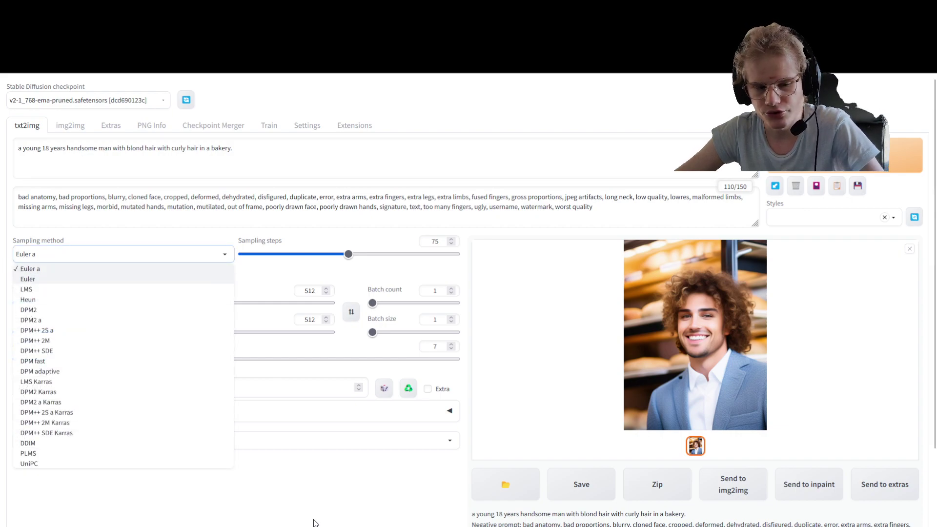
key("Escape")
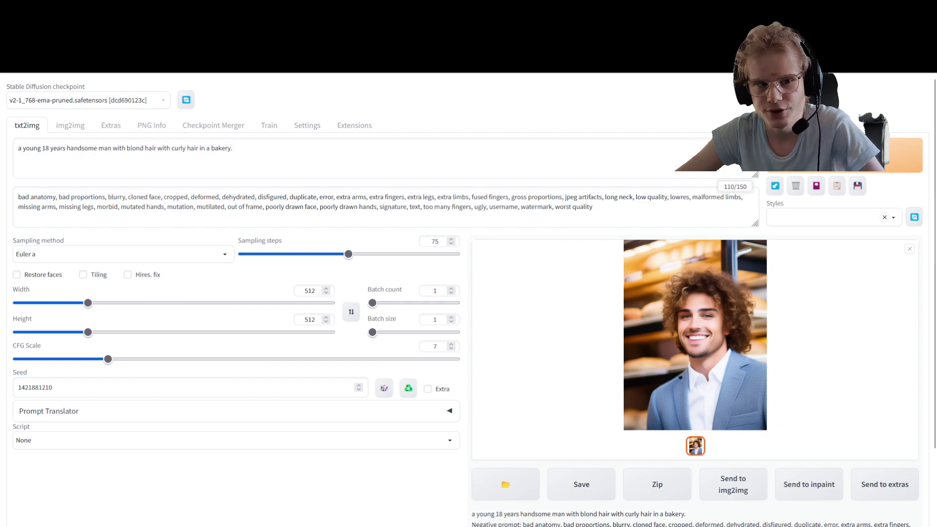
- Open the "Sampler vs. Steps" comparison chart and examine how the samplers' images differ at 16, 32 and 64 steps
key("ctrl+t")
key("ctrl+v")
key("Return")
left_click(465, 287)
left_click(463, 299)
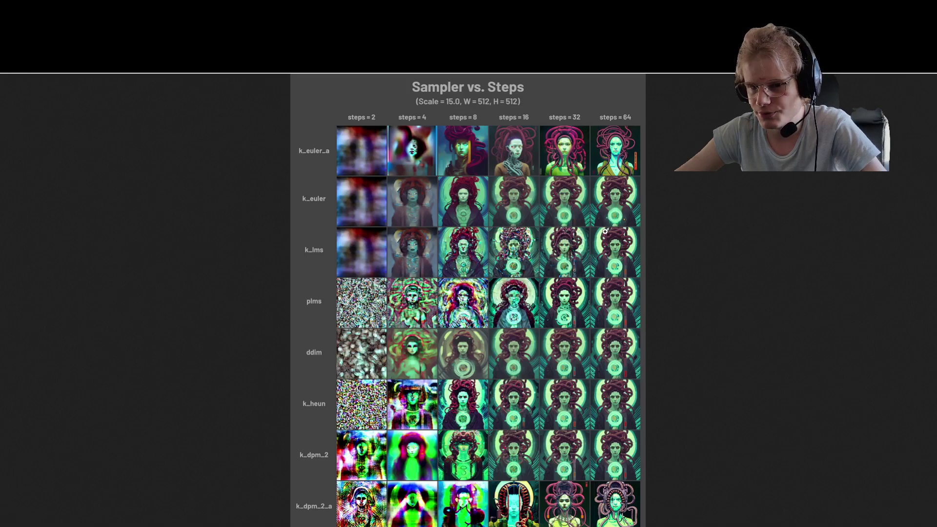
left_click(626, 397)
scroll(677, 352, "up", 6)
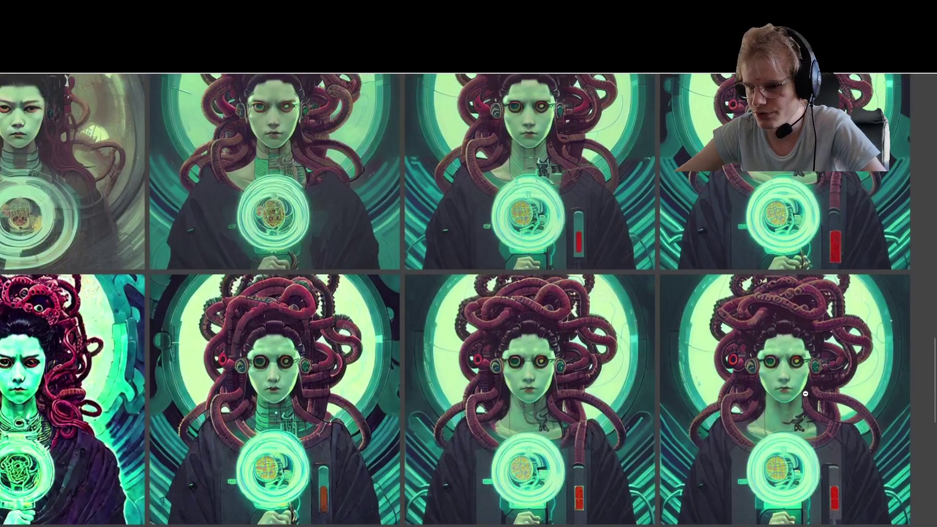
scroll(820, 394, "up", 6)
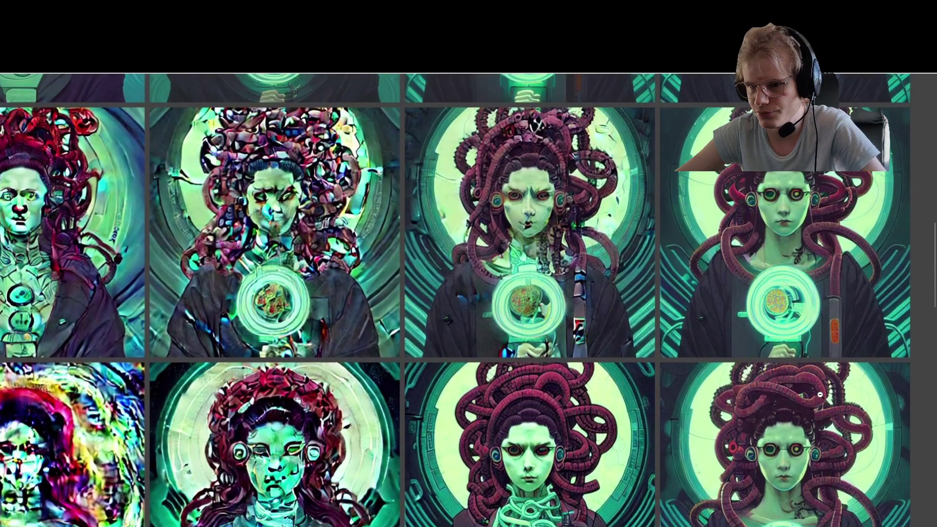
scroll(820, 393, "down", 2)
scroll(819, 394, "up", 3)
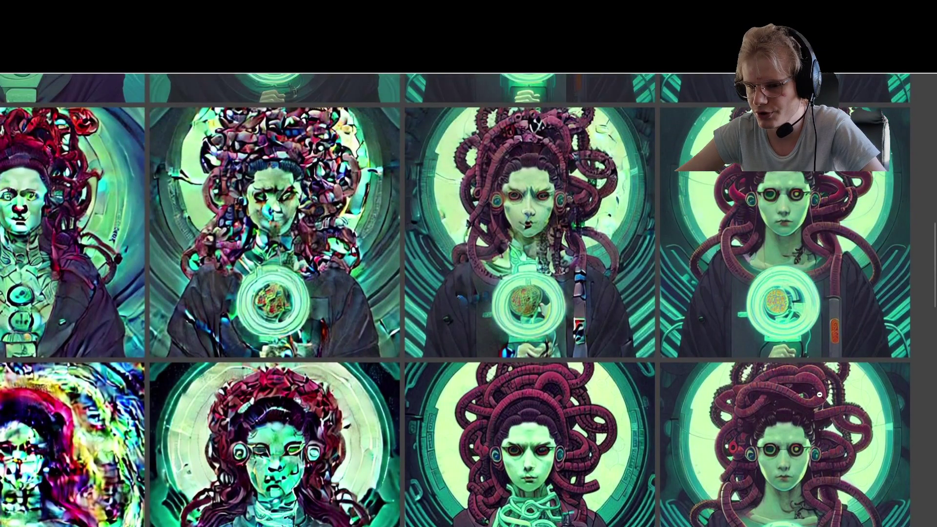
scroll(819, 394, "down", 12)
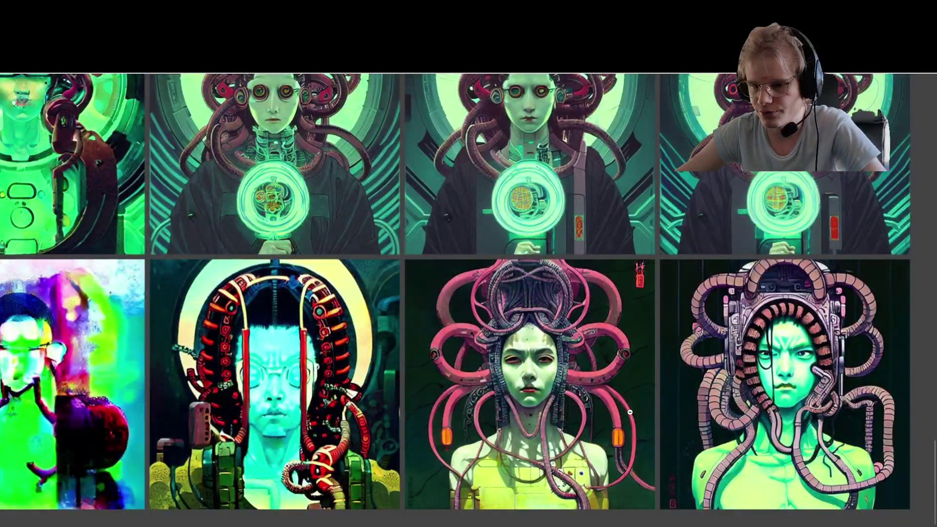
scroll(630, 412, "up", 15)
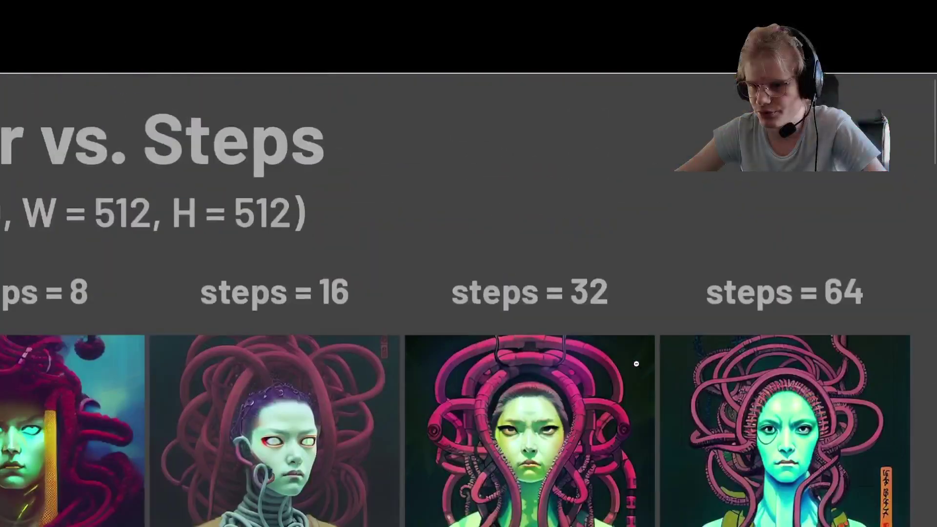
left_click(636, 363)
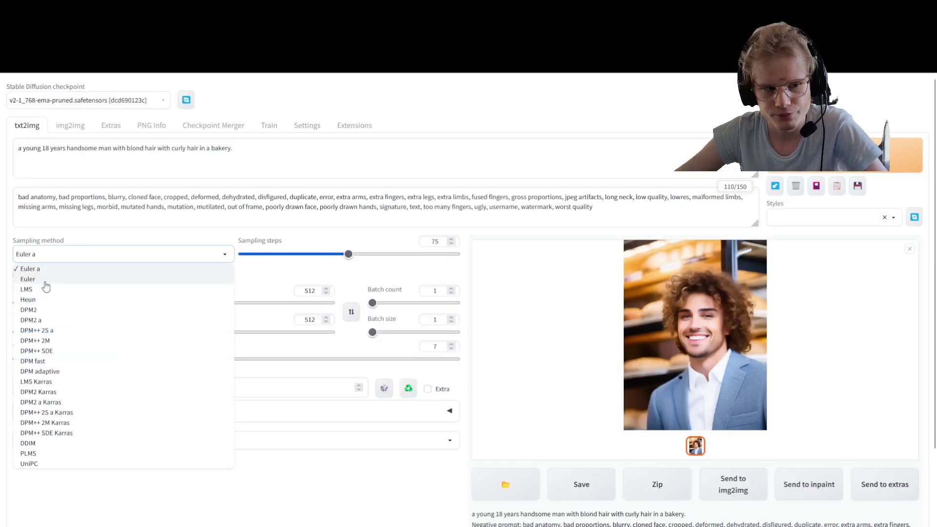
- Set the sampling method to Euler and start generating the image
left_click(44, 280)
left_click(905, 156)
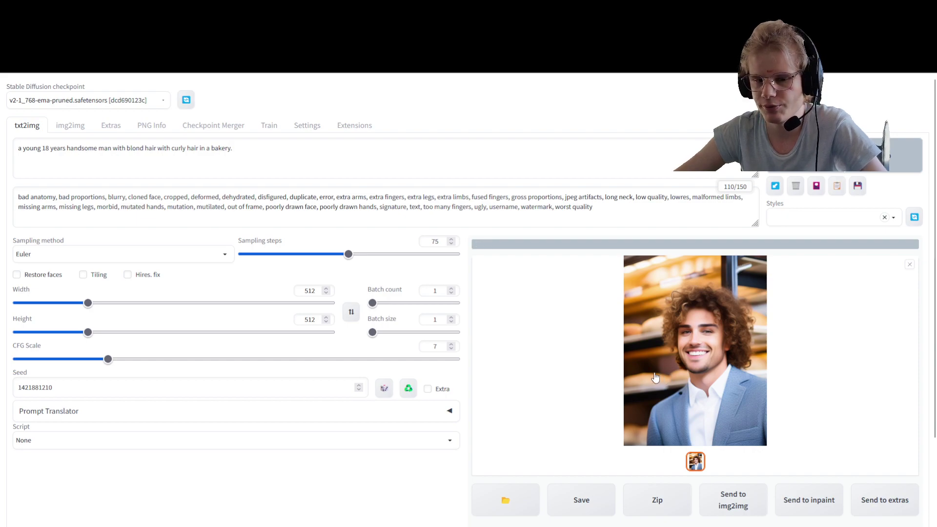
double_click(36, 387)
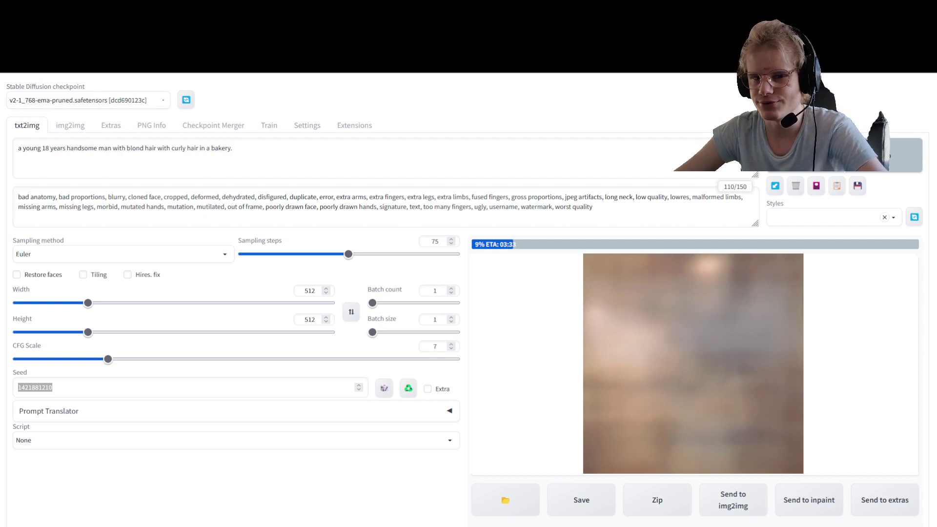
key("alt+Tab")
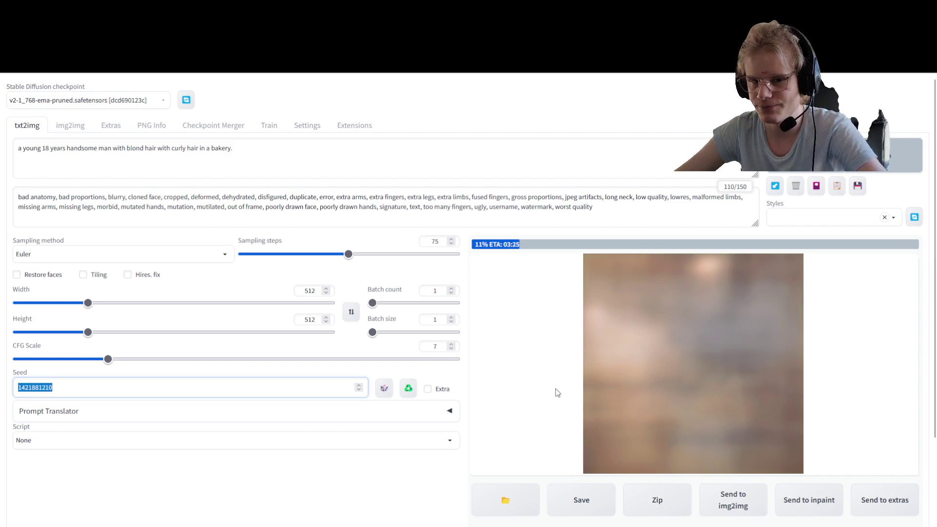
- Set the sampling steps to 20 and restart the running image generation with this value
left_click(343, 254)
left_click_drag(343, 255, 269, 255)
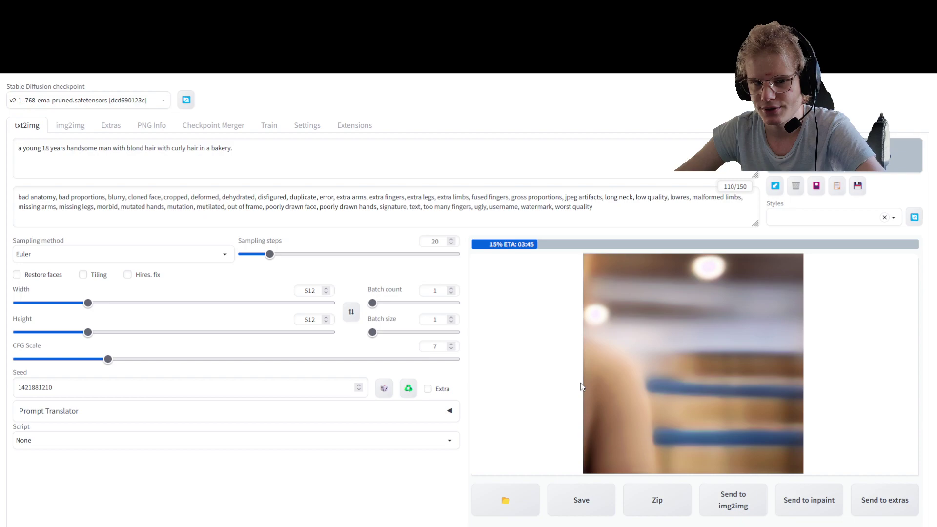
left_click(894, 168)
left_click(893, 159)
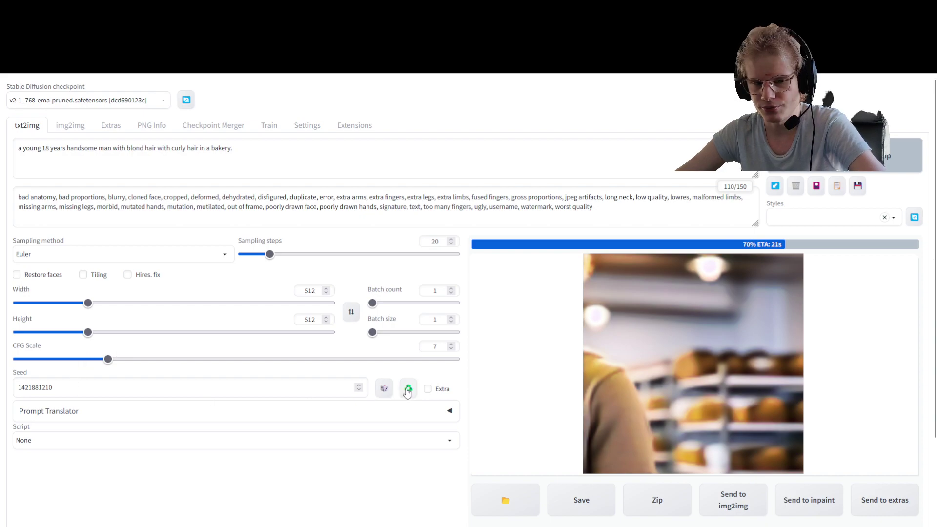
- Set the sampling method back to Euler a
left_click(120, 256)
left_click(47, 271)
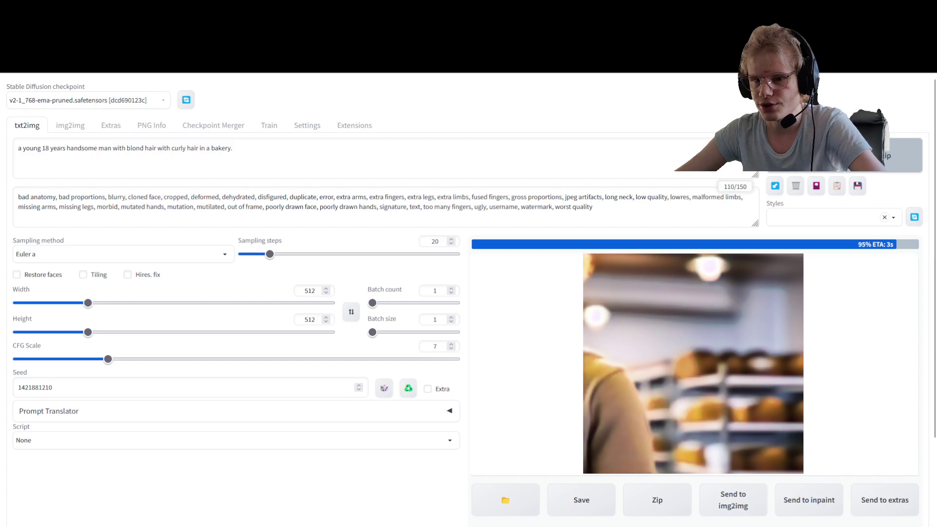
left_click(122, 254)
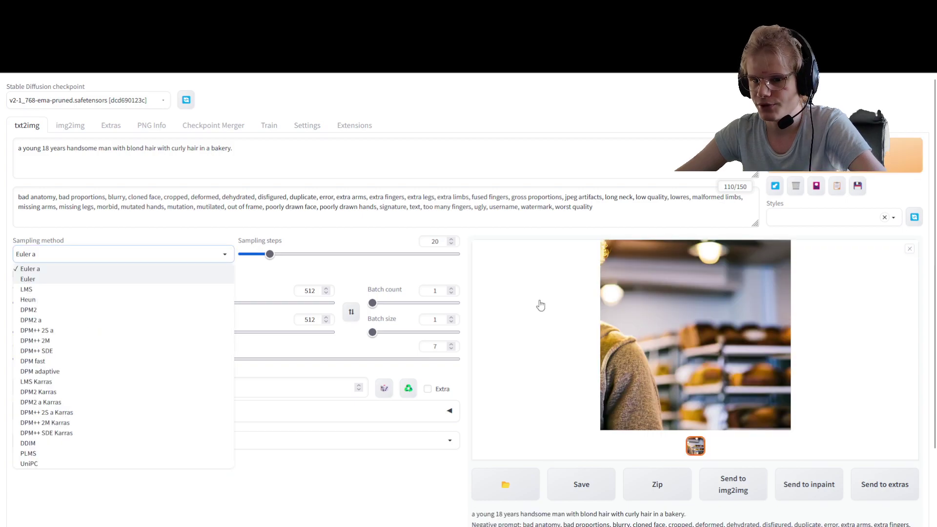
- View the finished Euler image enlarged, close it and generate the image again with Euler a
left_click(540, 305)
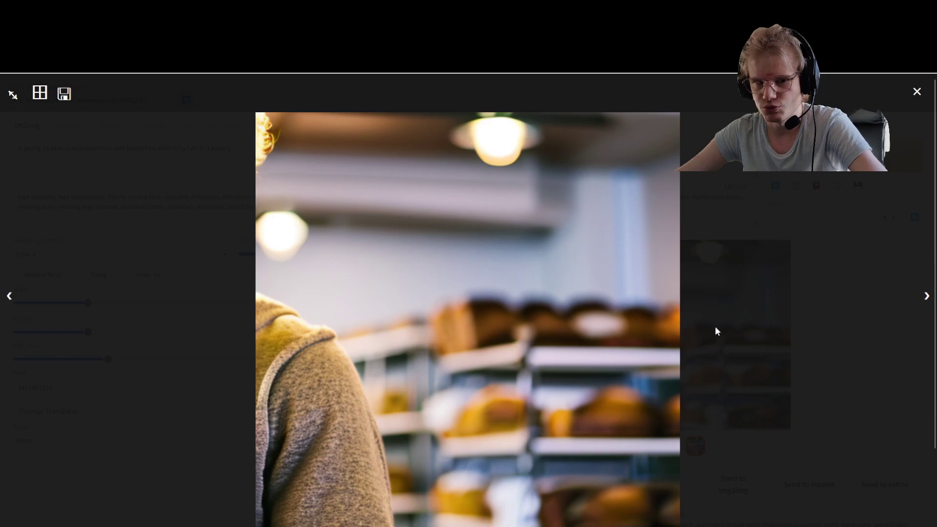
left_click(715, 327)
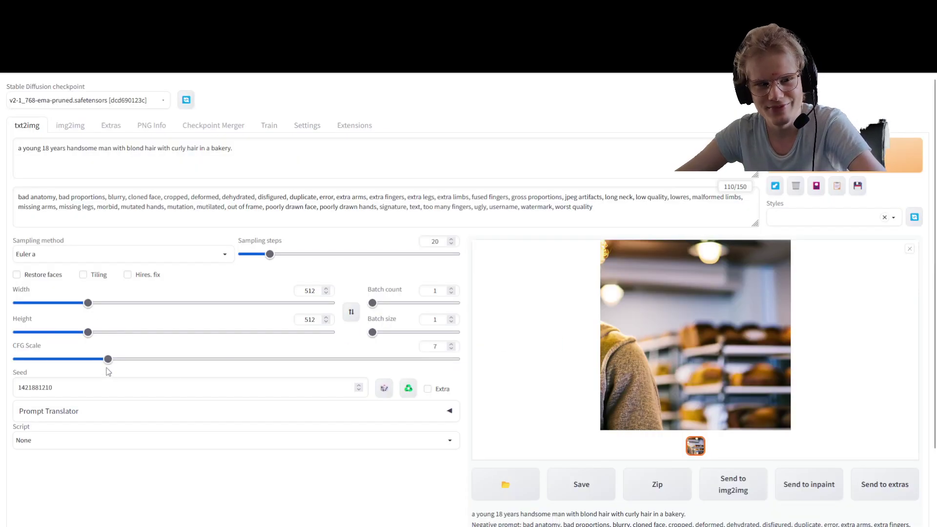
left_click(902, 156)
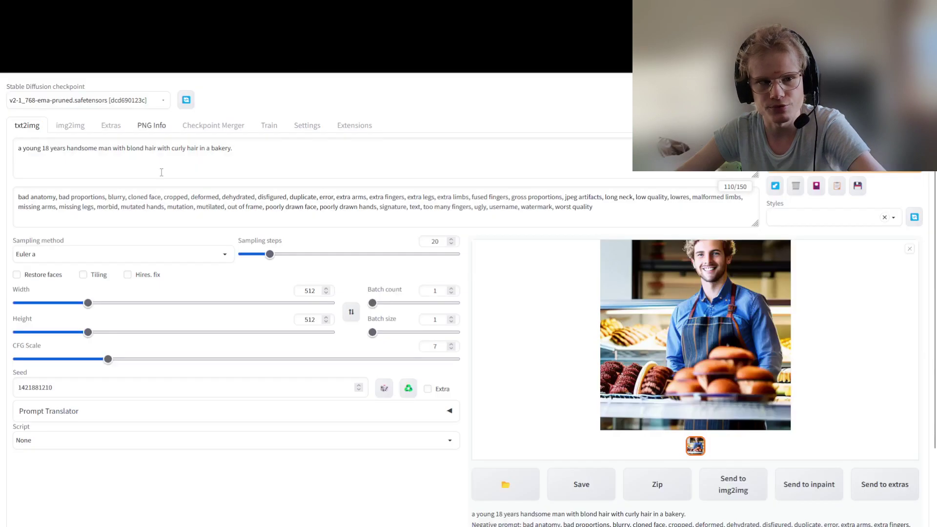
- Set the sampling method to DPM fast and view the current image of the man behind the bakery counter enlarged
left_click(31, 254)
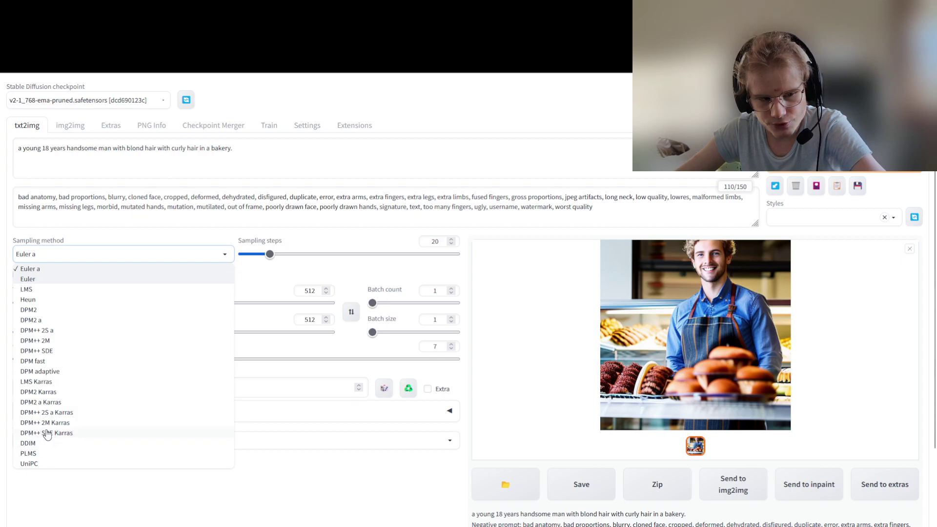
left_click(52, 372)
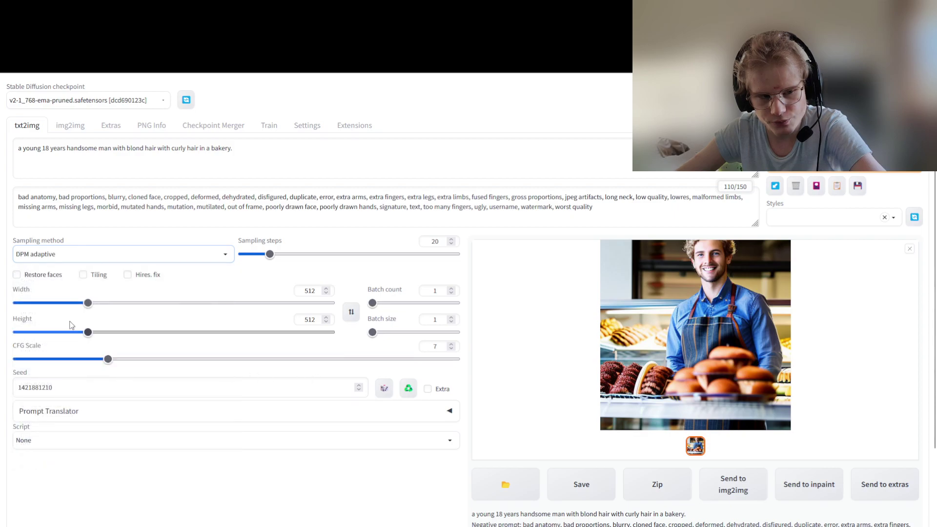
left_click(77, 254)
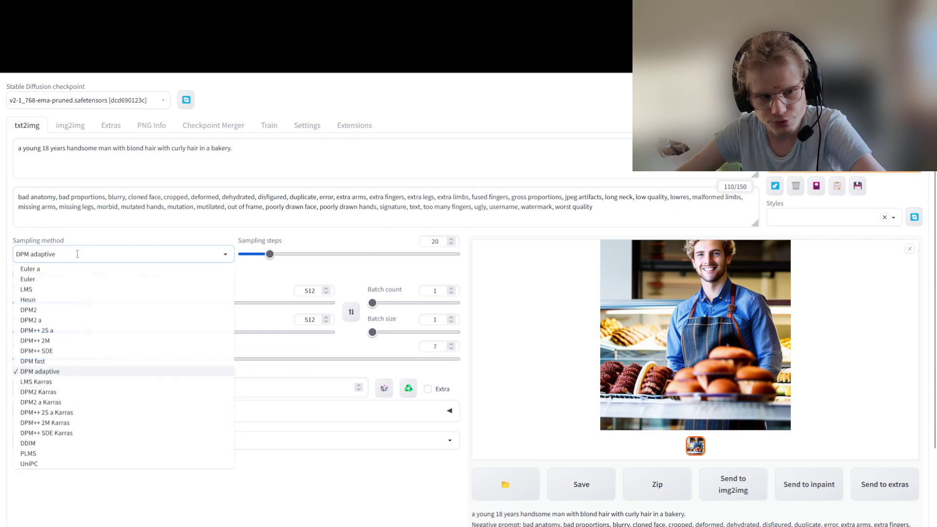
left_click(49, 361)
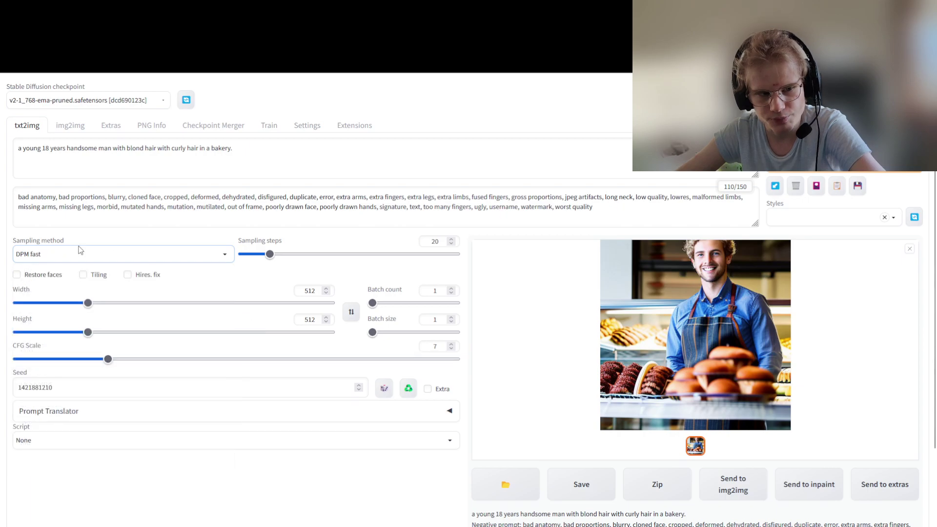
left_click(699, 296)
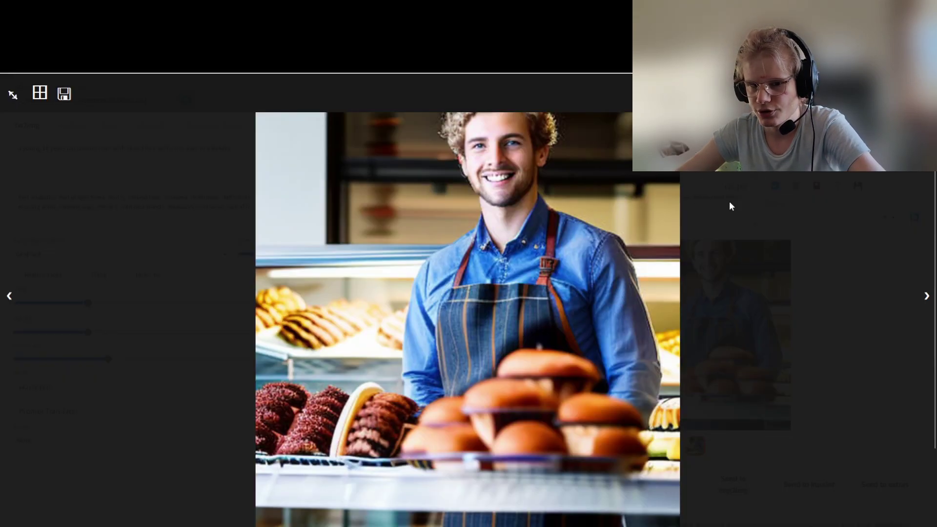
left_click(727, 217)
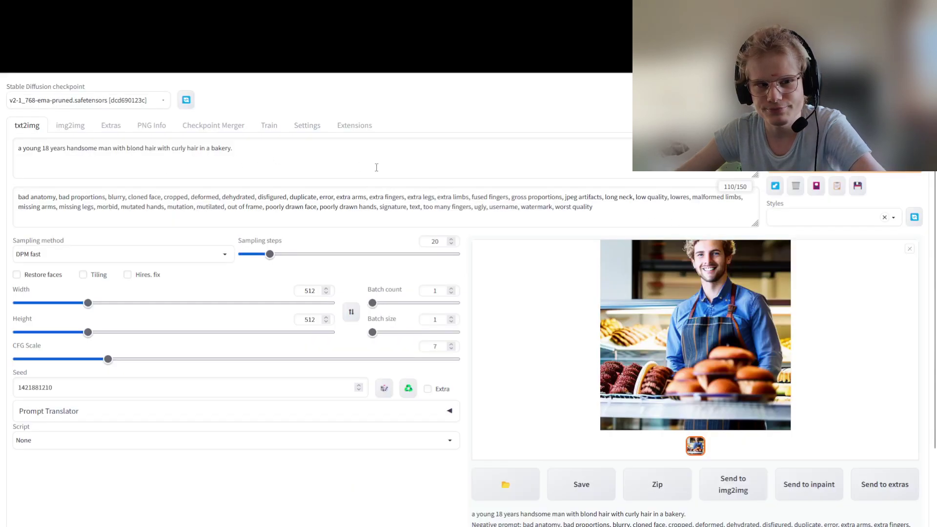
- Generate the image with DPM fast and view the result enlarged
left_click(866, 175)
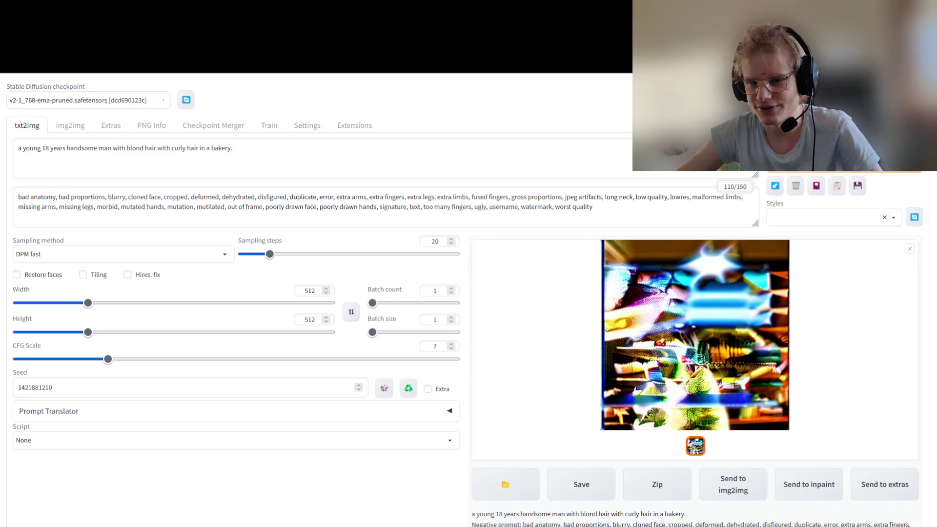
left_click(644, 361)
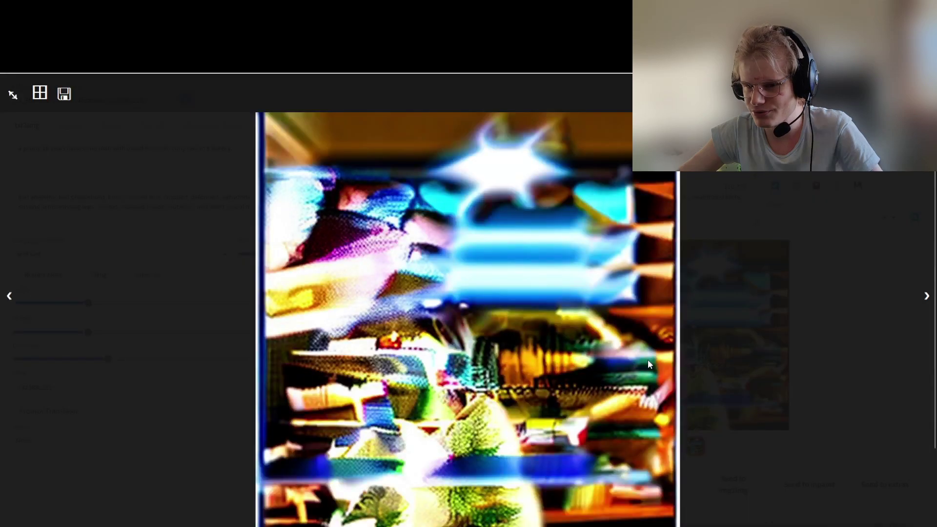
- Close the enlarged DPM fast result and set the sampling method back to Euler a
left_click(634, 319)
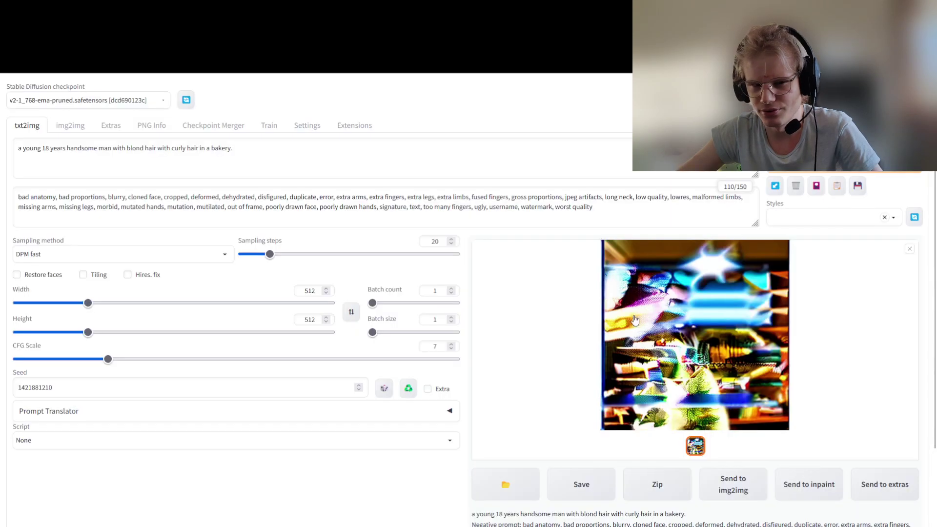
left_click(104, 254)
left_click(104, 270)
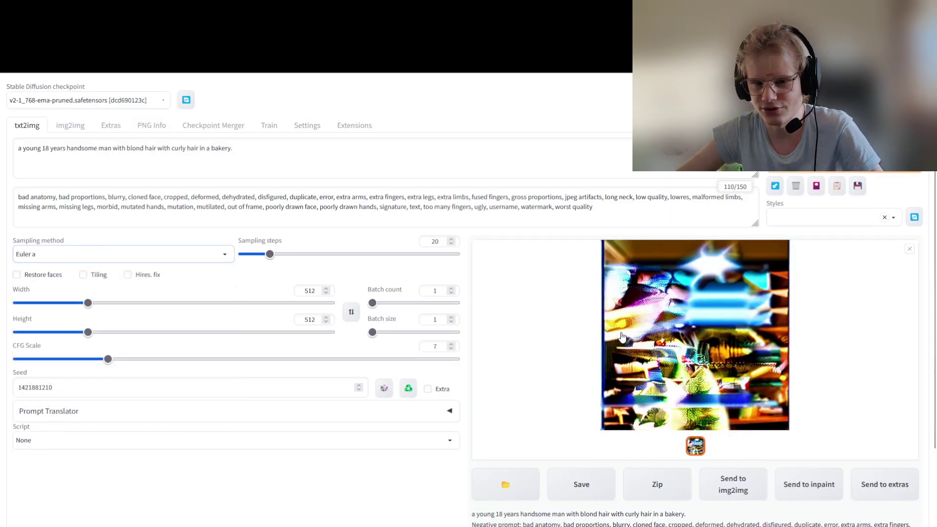
- Examine the Sampler vs. Steps comparison chart, close it and switch to the generated image of the pirate in the large hat
left_click(349, 74)
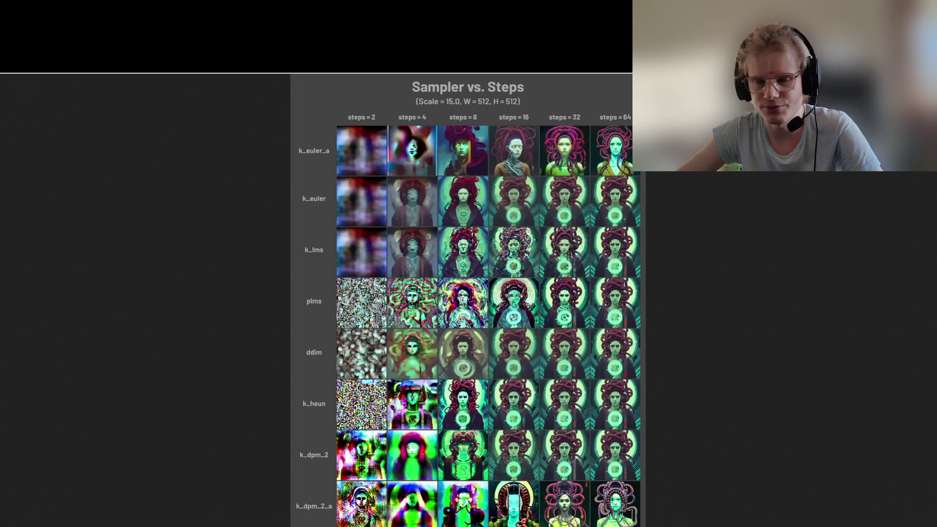
key("ctrl+w")
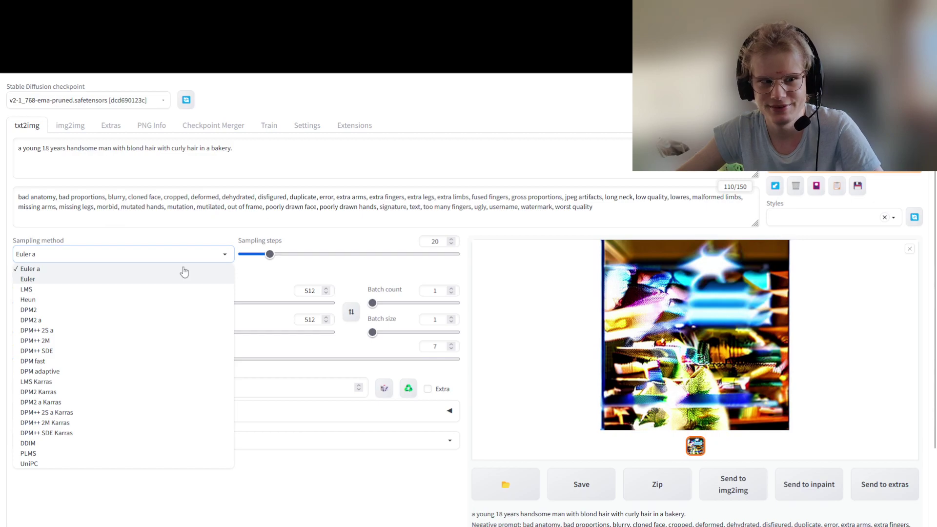
key("ctrl+t")
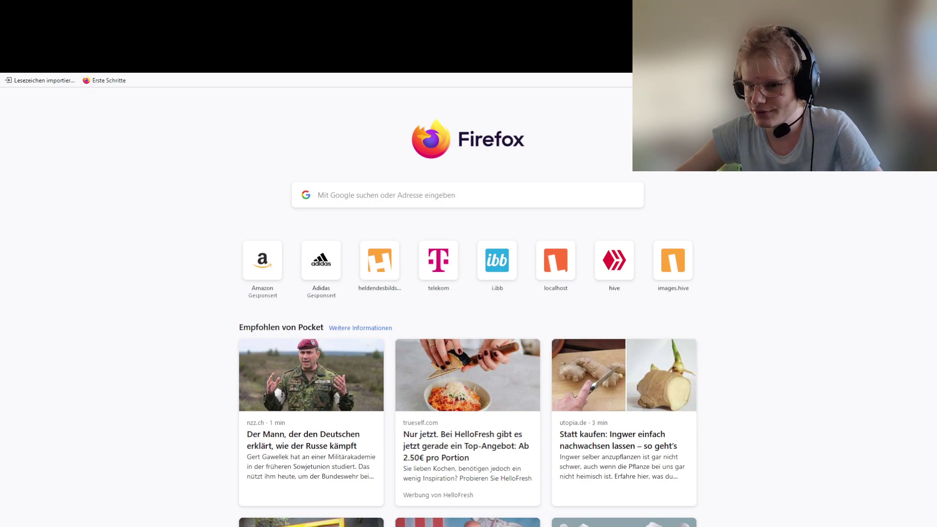
key("ctrl+Tab")
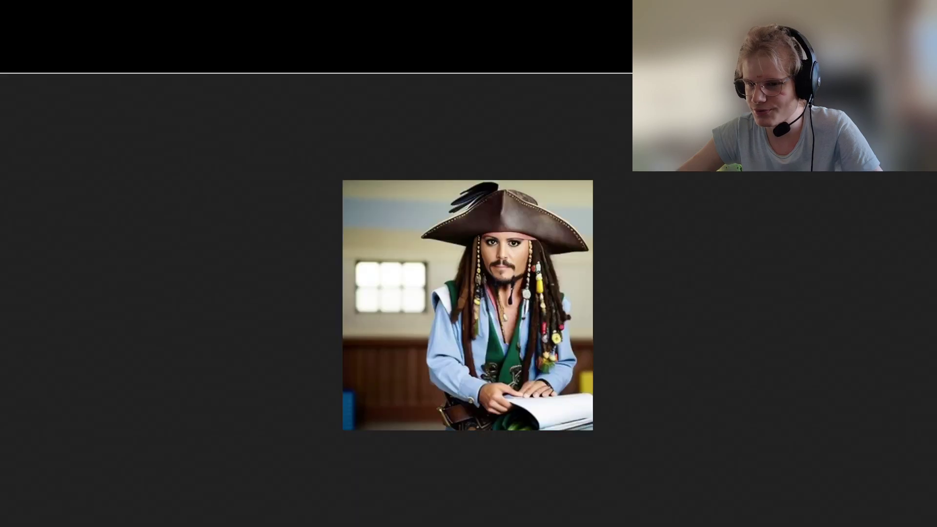
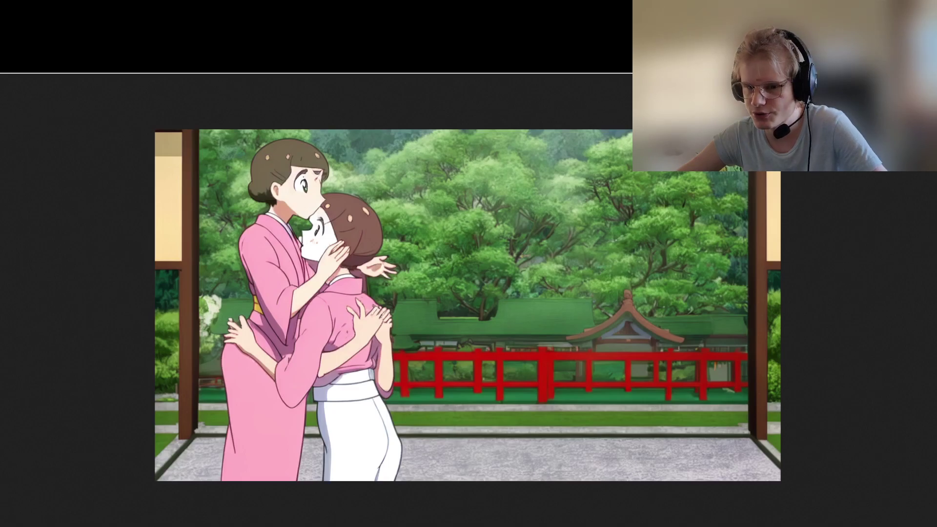
- Browse through the collection of generated example images, covering the couples, city skylines, soap bubbles, soldiers, portraits and flying monkeys
key("Right")
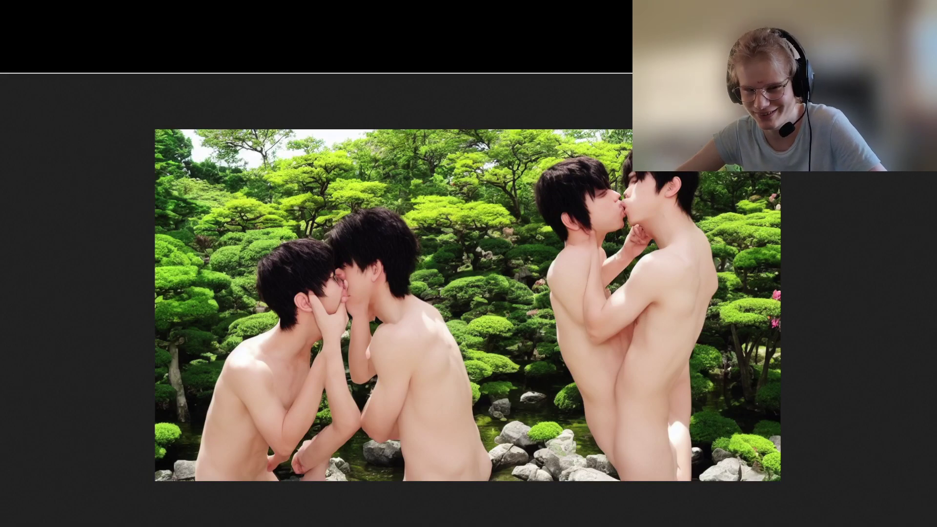
key("Right")
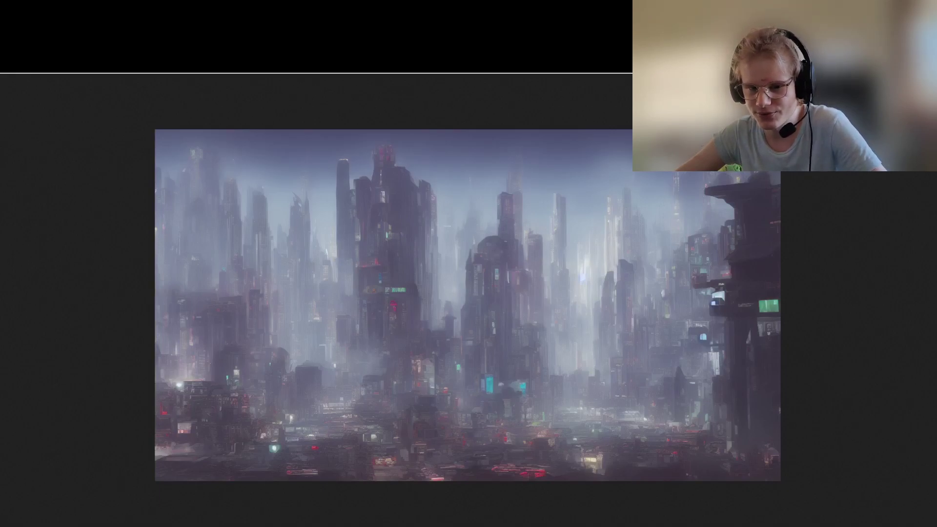
key("Right")
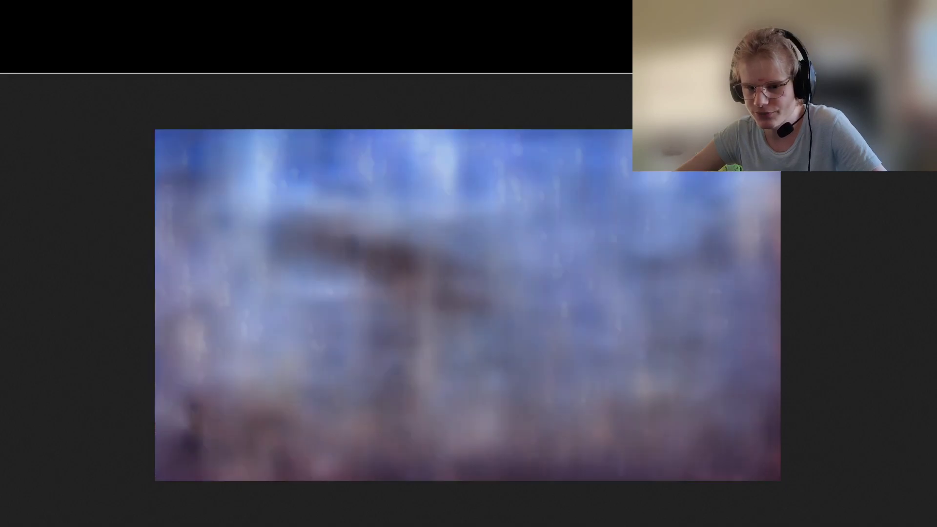
key("Right")
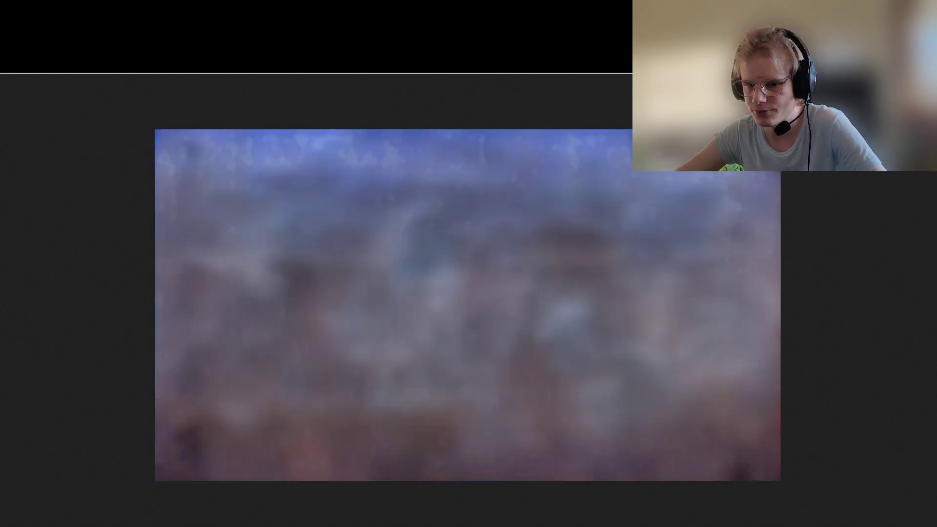
key("Right")
key("Right")
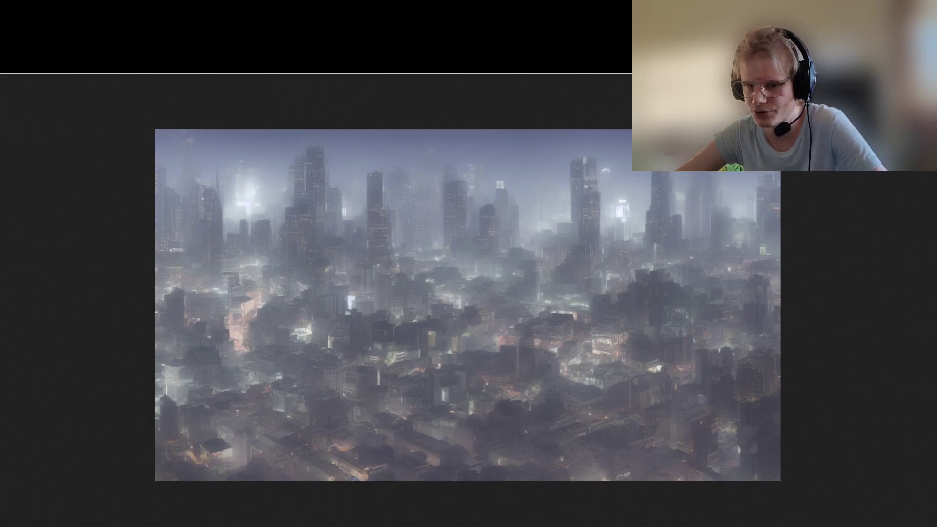
key("Right")
key("Right")
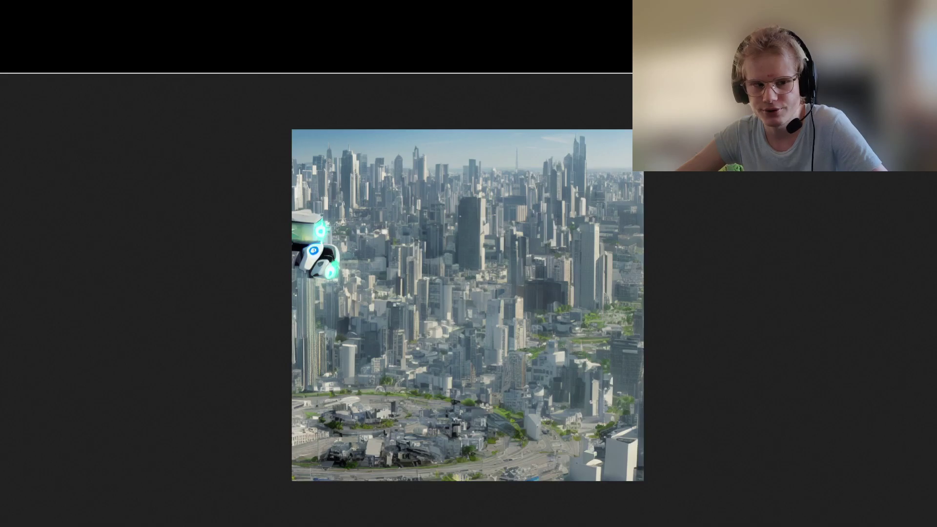
key("Right")
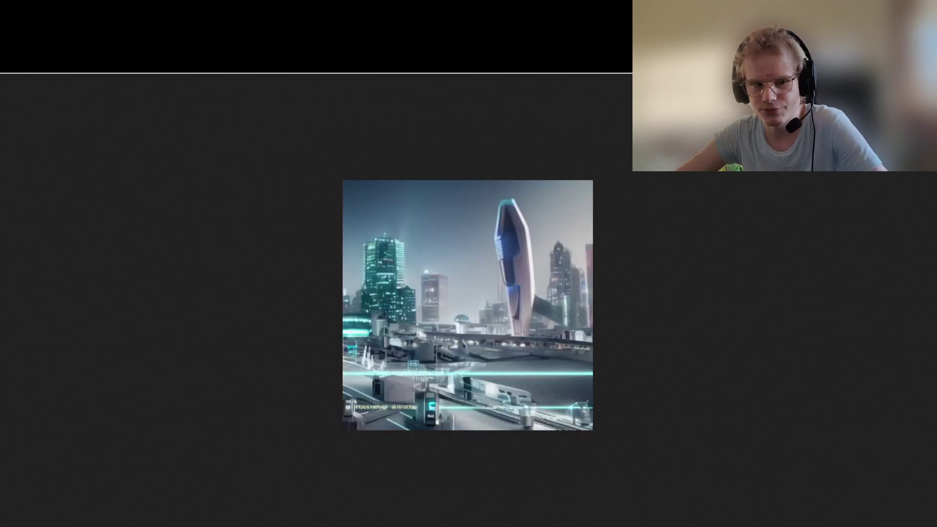
key("Right")
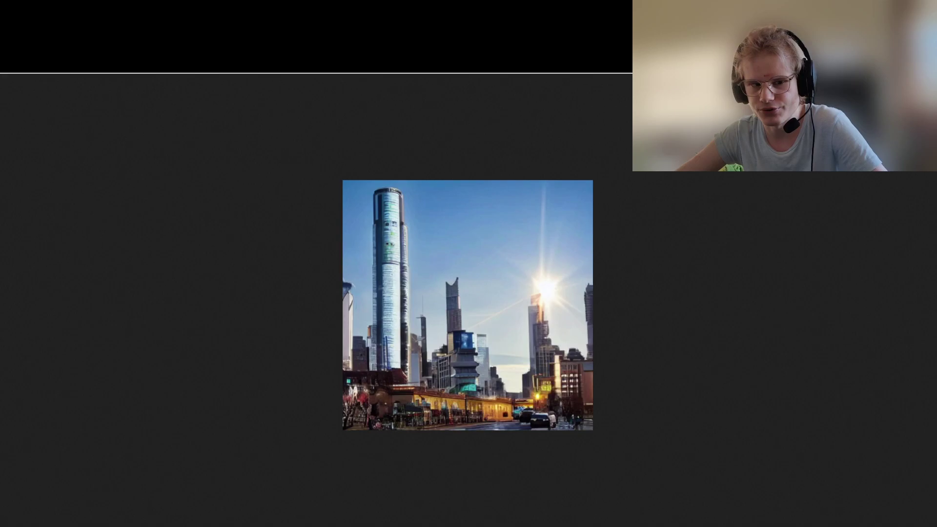
key("Right")
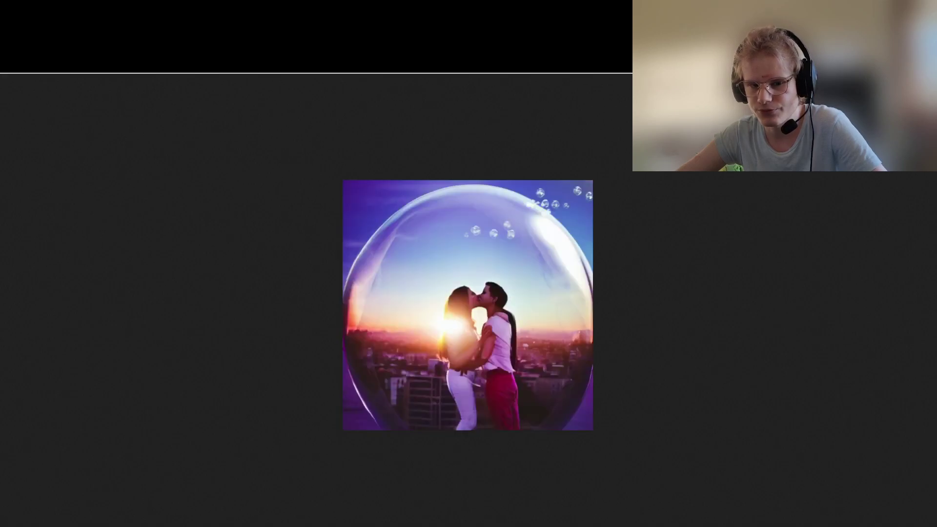
key("Right")
key("Right")
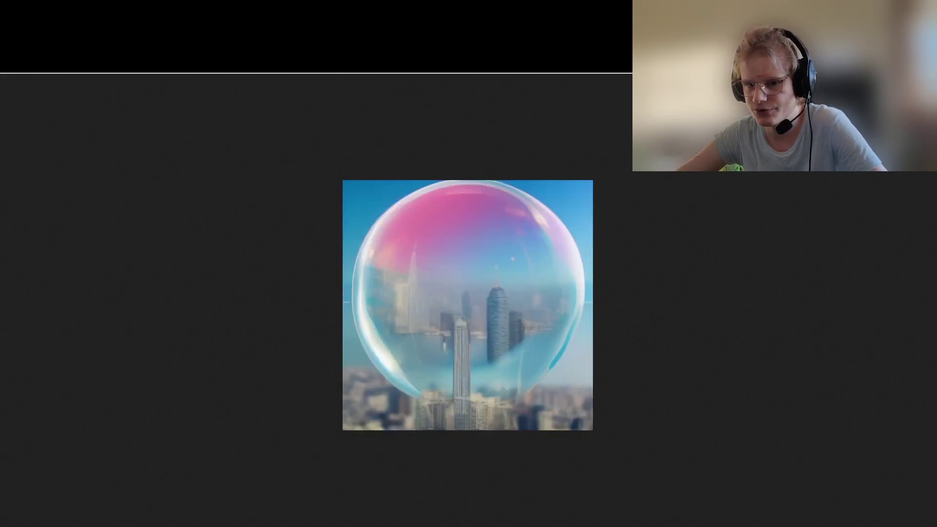
key("Right")
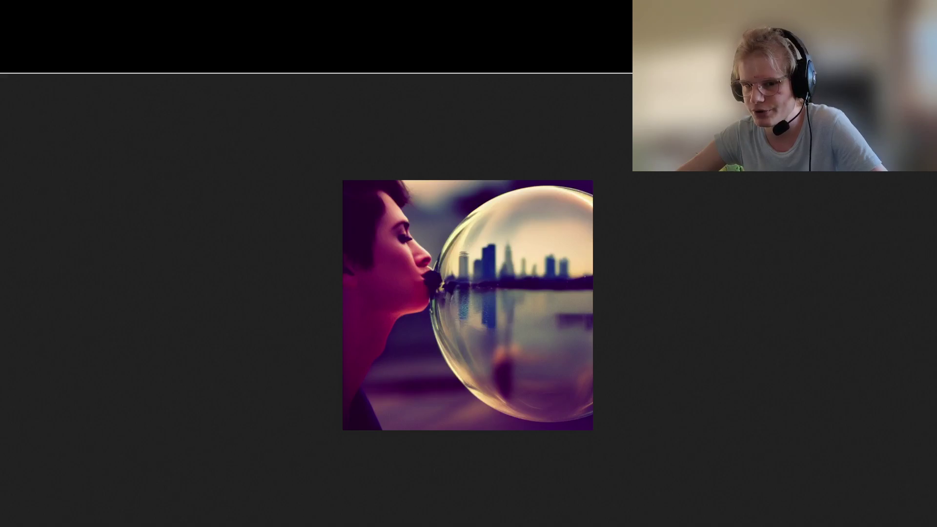
key("Right")
key("Right")
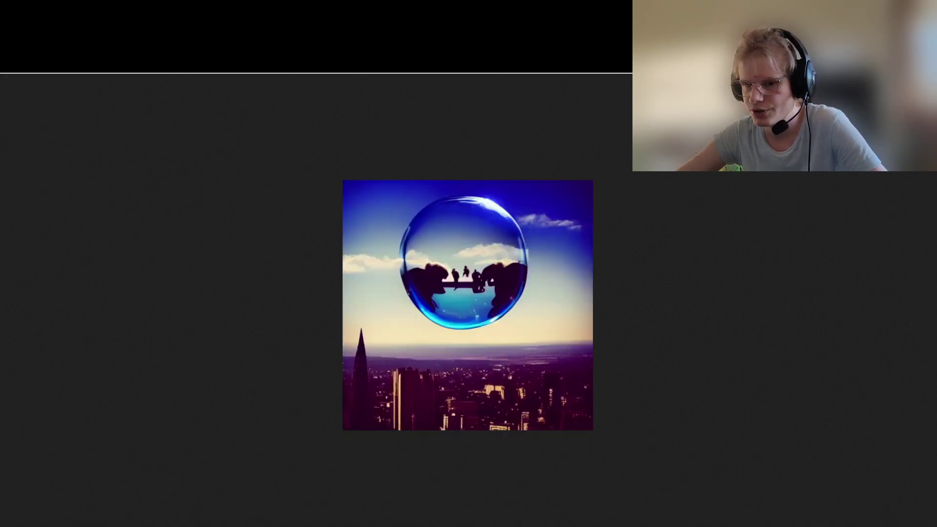
key("Right")
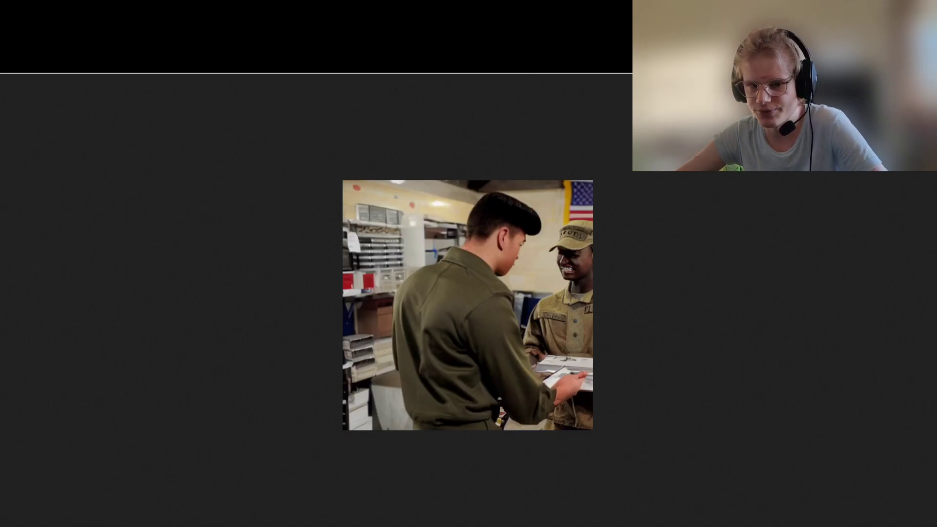
key("Right")
key("Right")
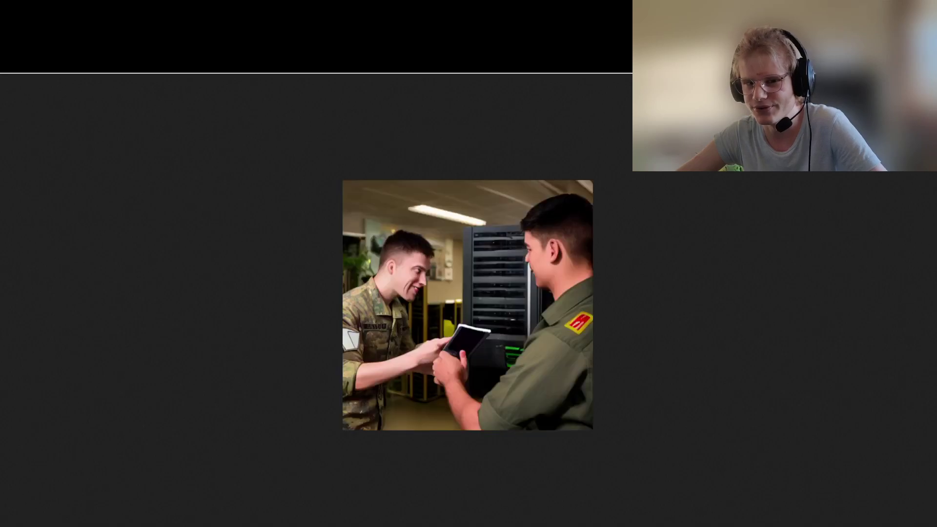
key("Right")
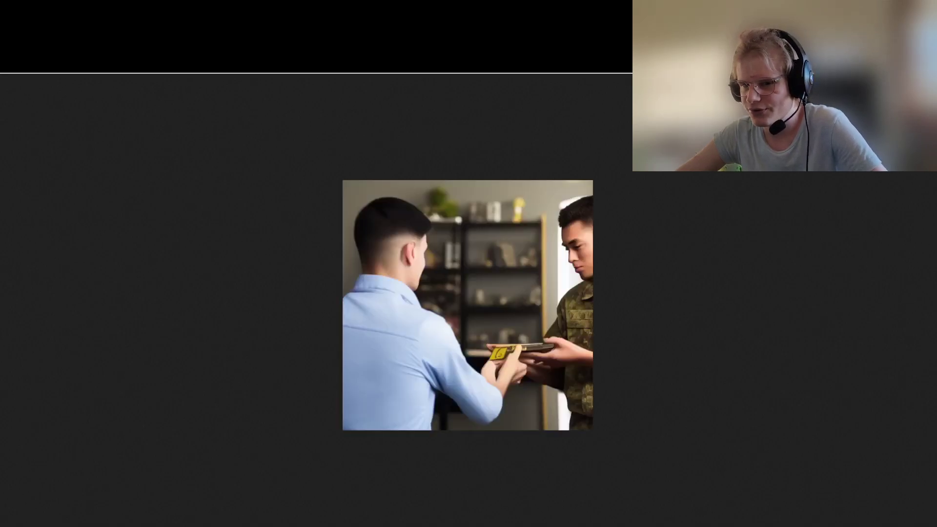
key("Right")
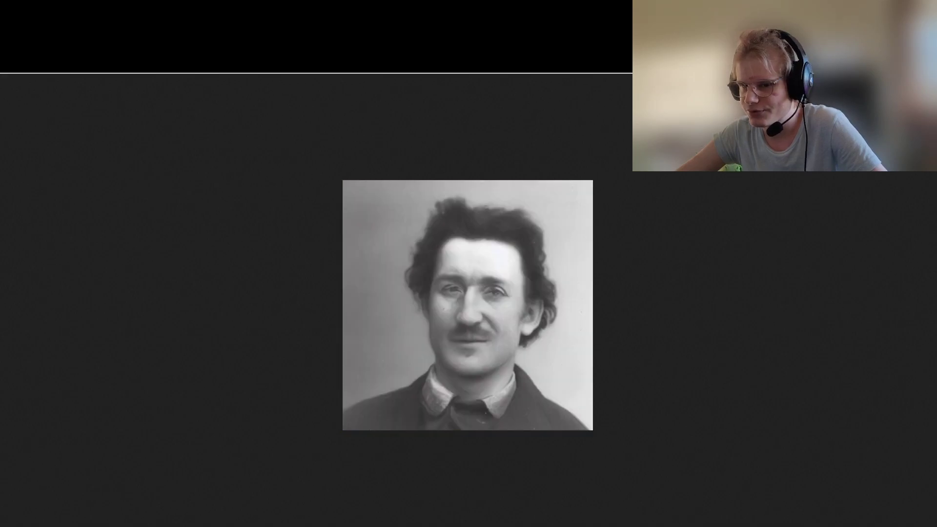
key("Right")
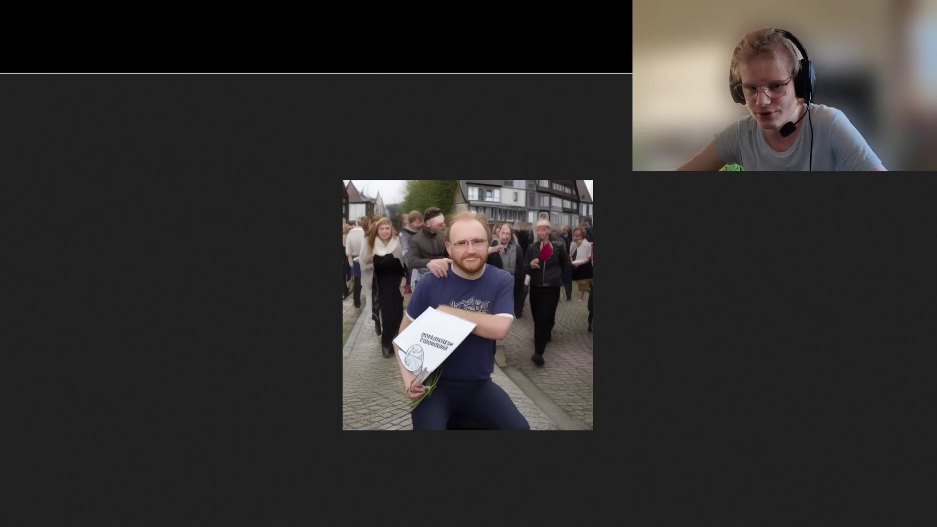
key("Right")
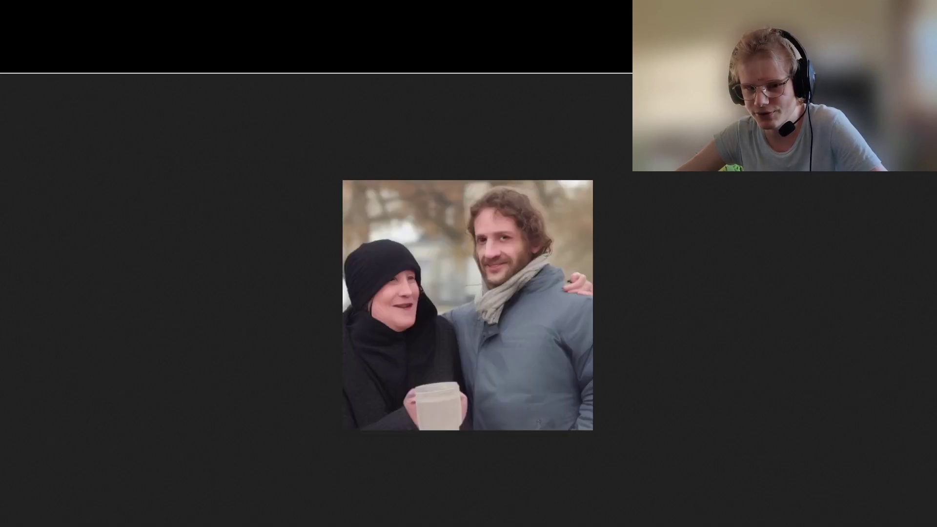
key("Right")
key("Right")
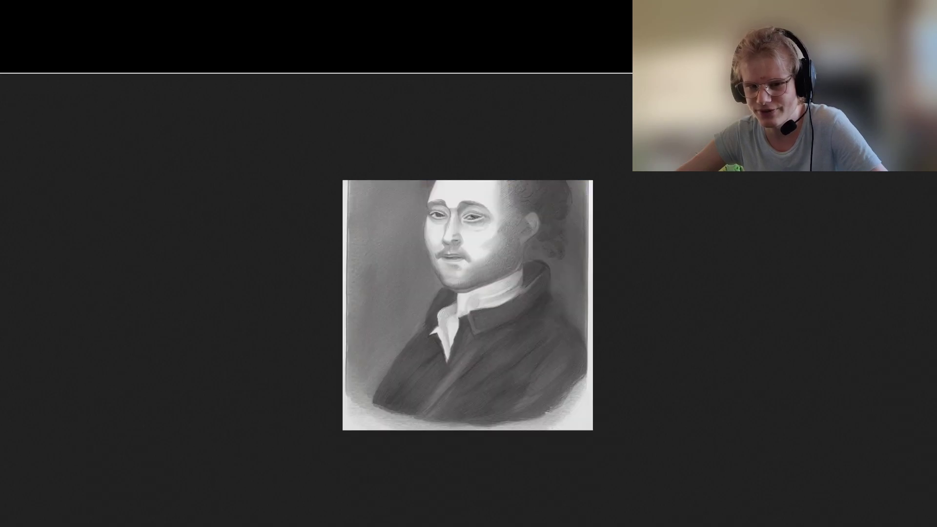
key("Right")
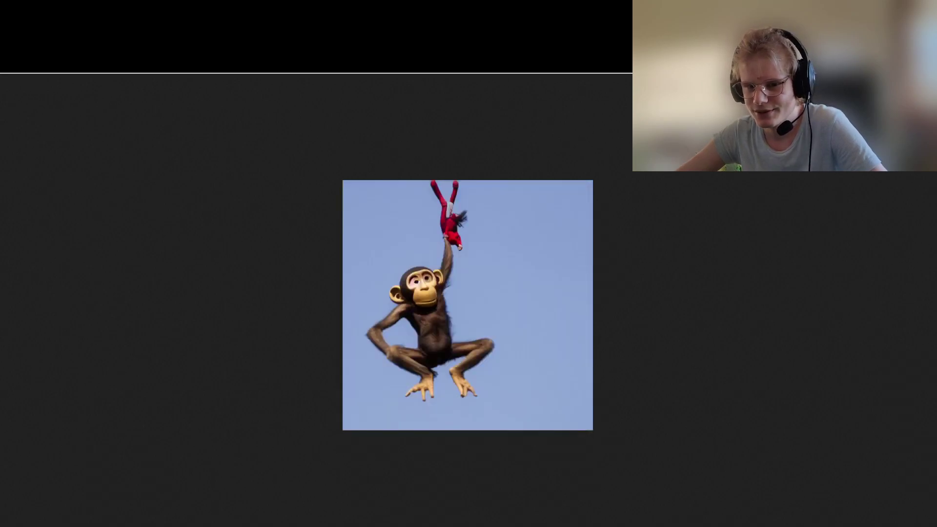
key("Right")
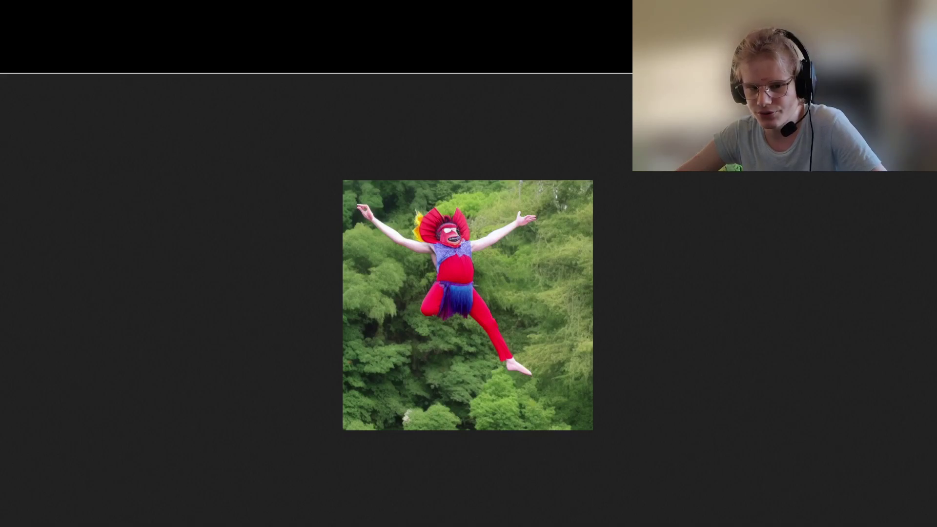
key("Right")
key("Right")
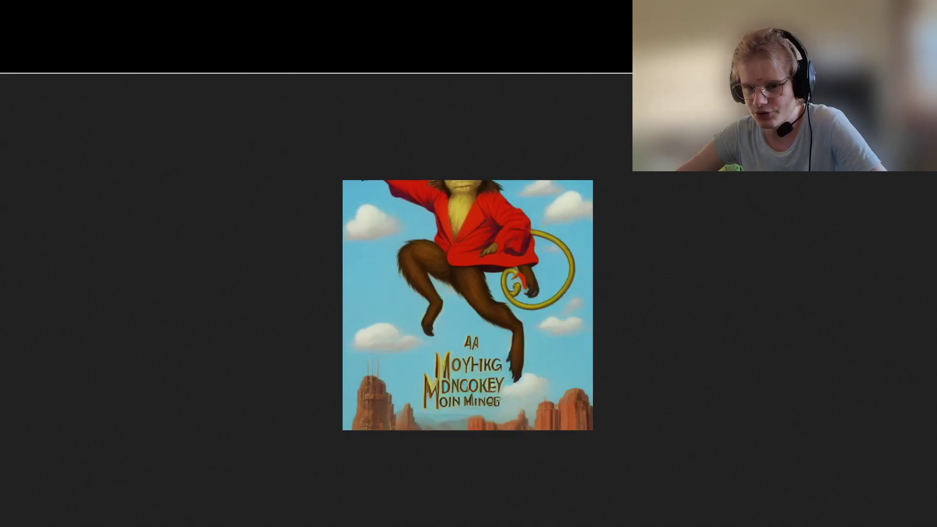
key("Right")
key("Right")
key("Right")
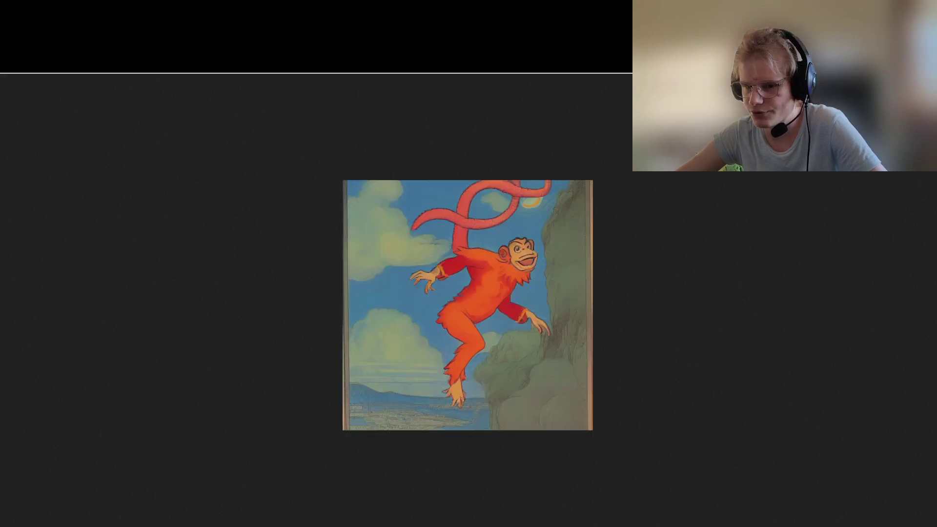
key("Right")
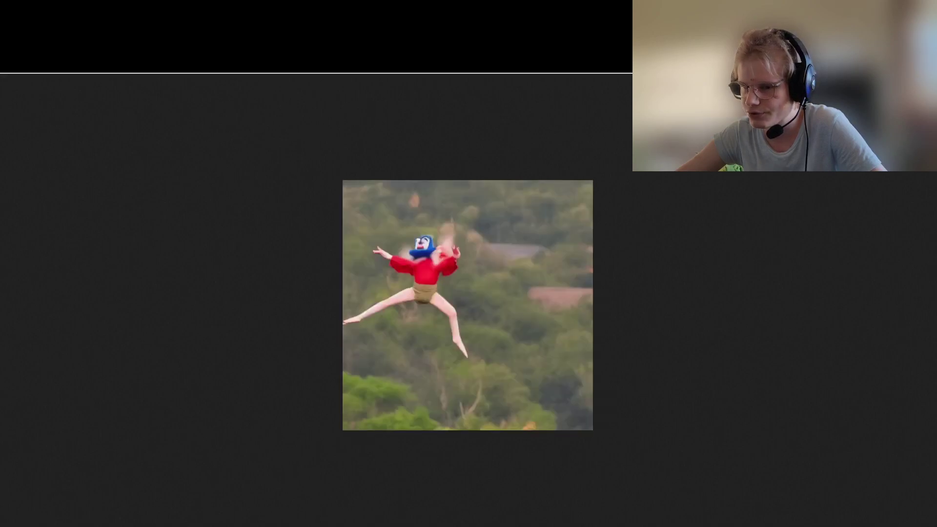
key("Right")
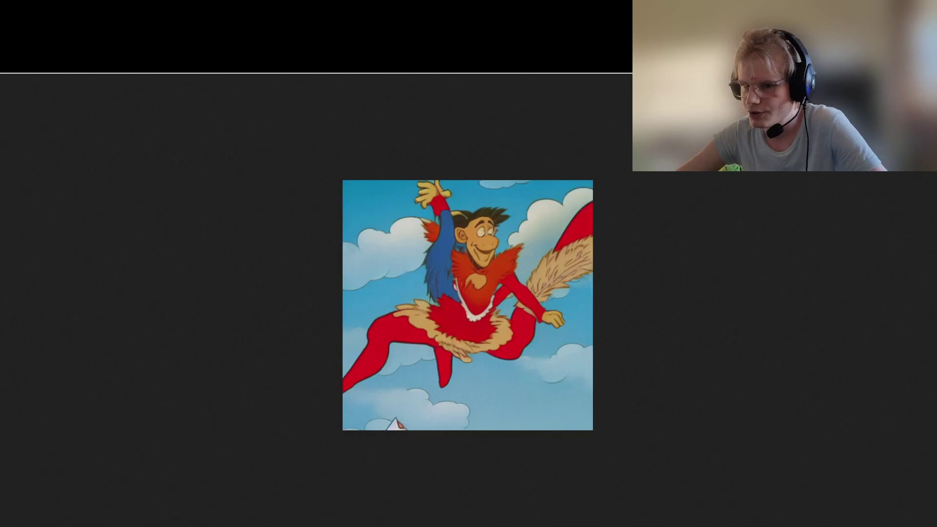
key("Right")
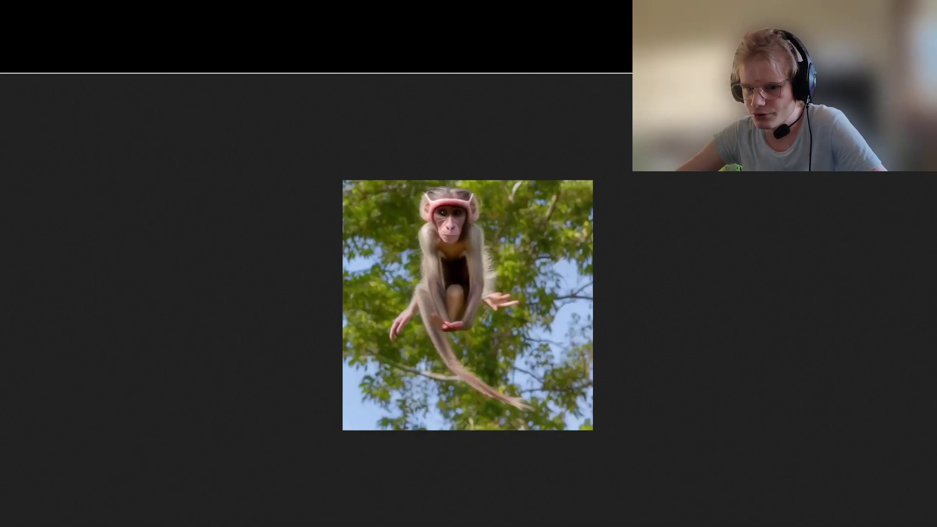
key("Right")
key("Right")
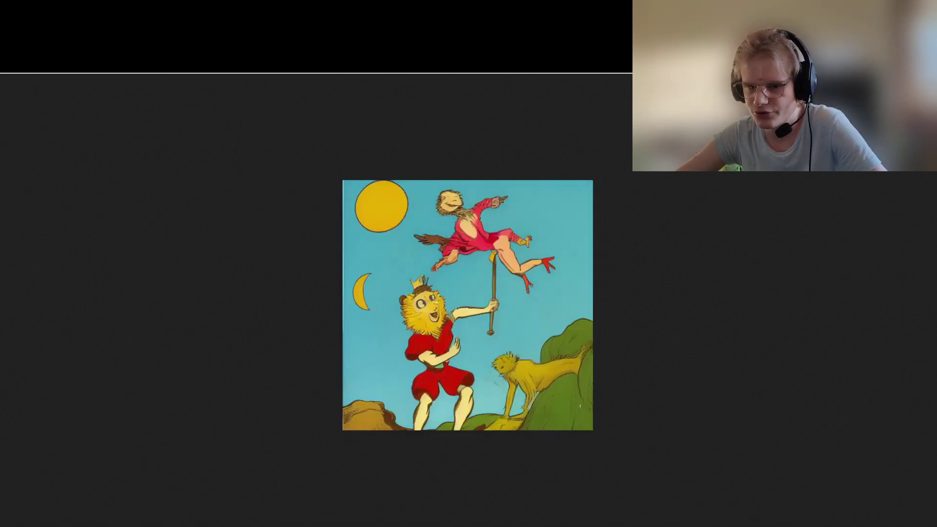
key("Right")
key("Right")
key("Right")
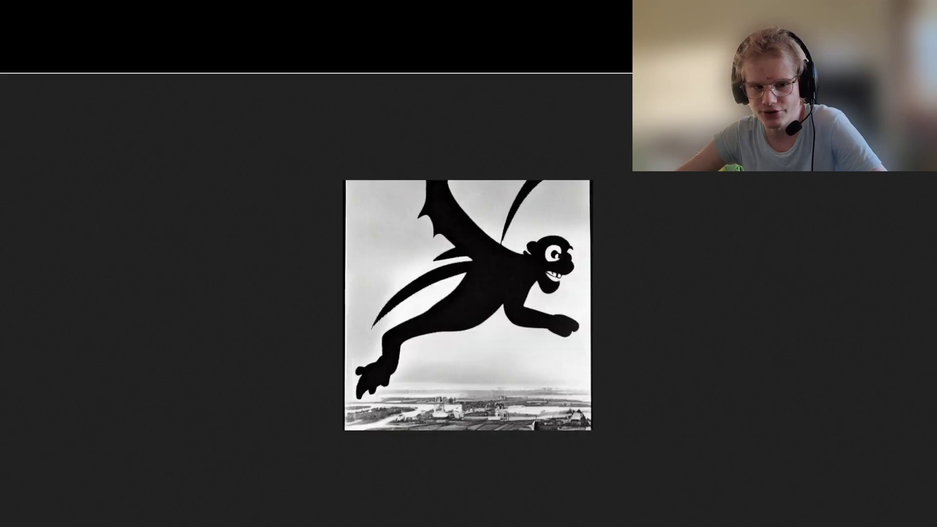
- Browse through the remaining generated images of flying monkeys, from the black winged silhouette to the long-eared monkey in the sky
key("Right")
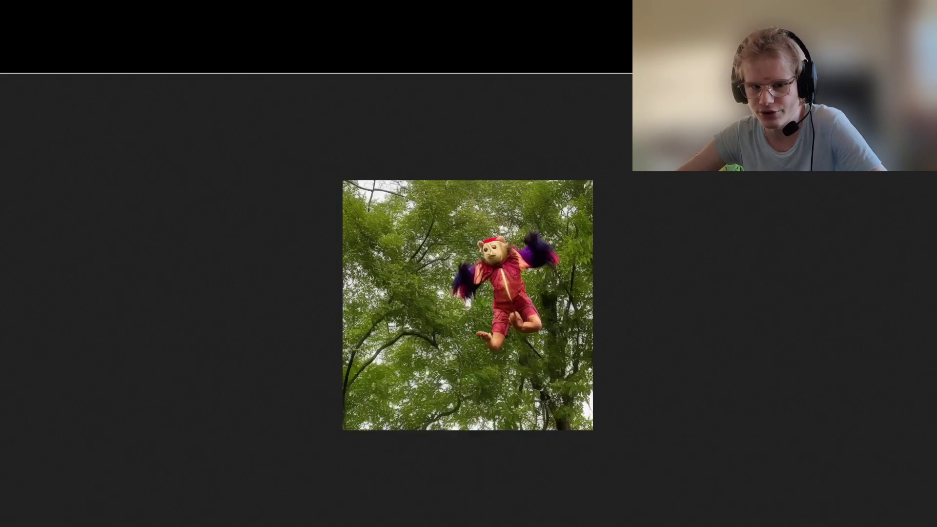
key("Right")
key("Right")
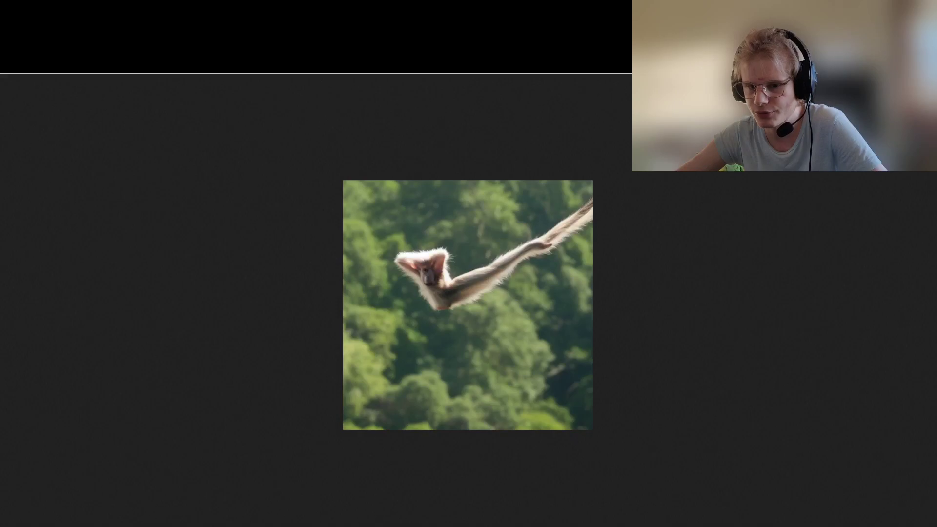
key("Right")
key("Right")
key("Right")
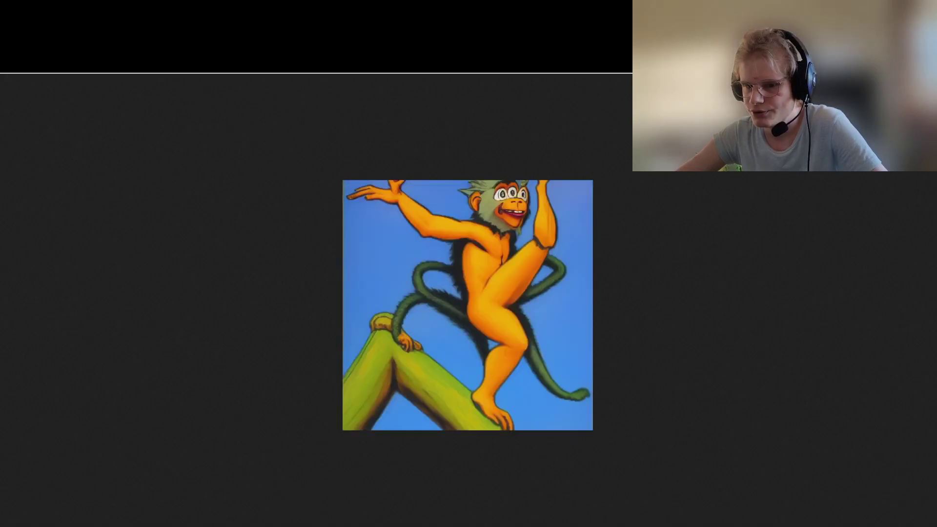
key("Right")
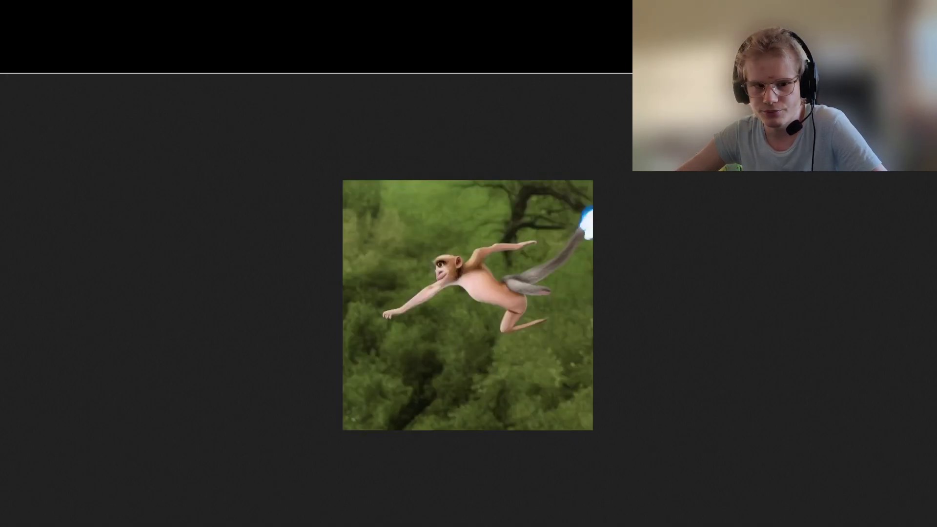
key("Right")
key("Right")
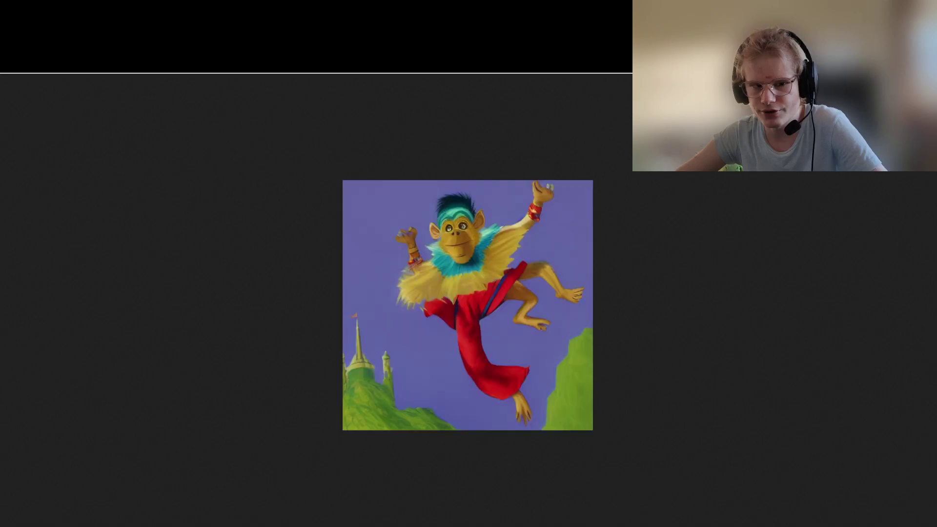
key("Right")
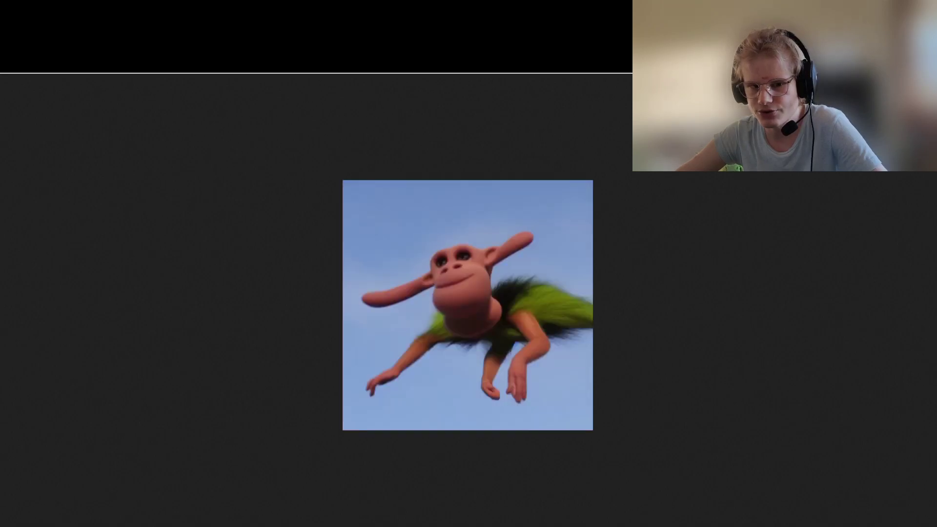
- View the generated soldier images, including the desert selfie, the rifleman on the meadow, the battlefield scene and the captioned meme
key("Right")
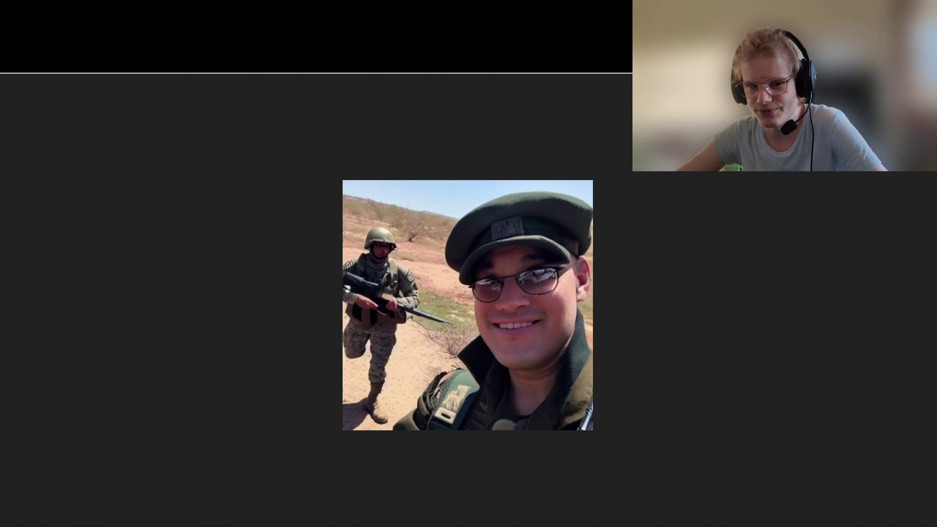
key("Right")
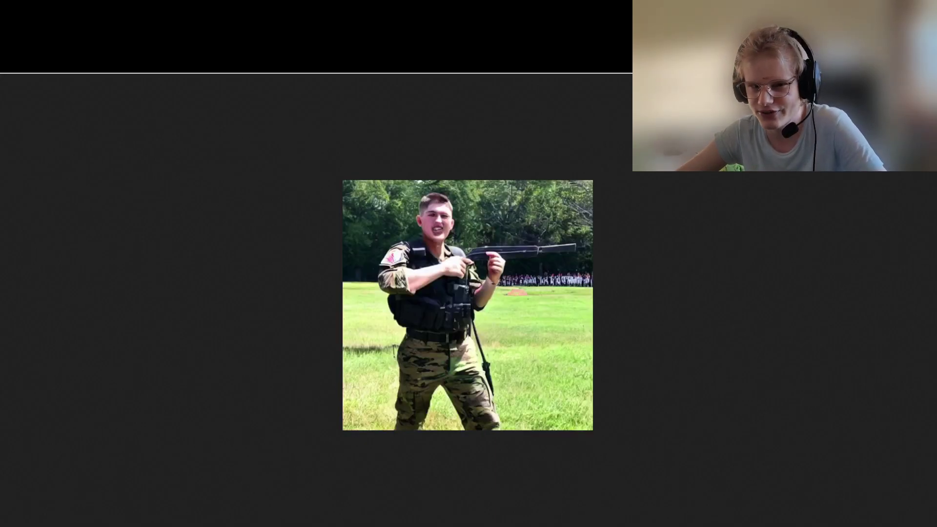
key("Right")
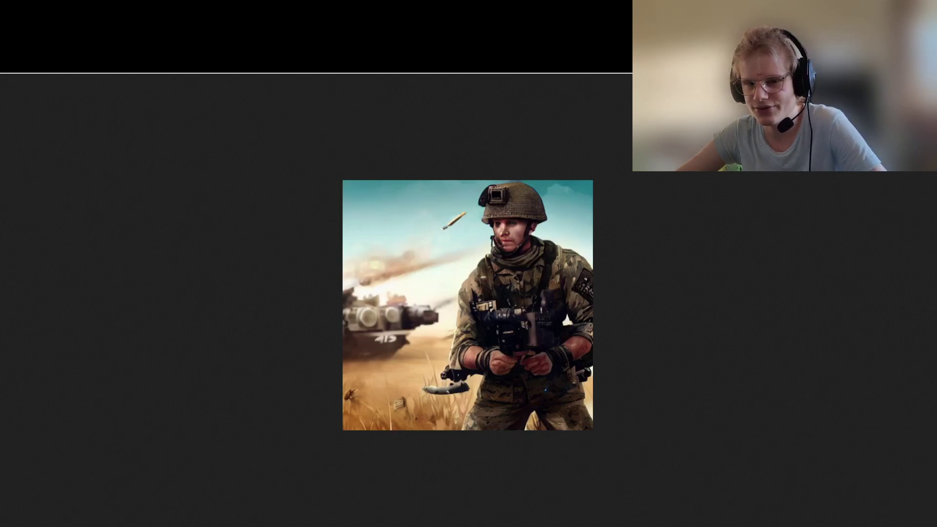
key("Right")
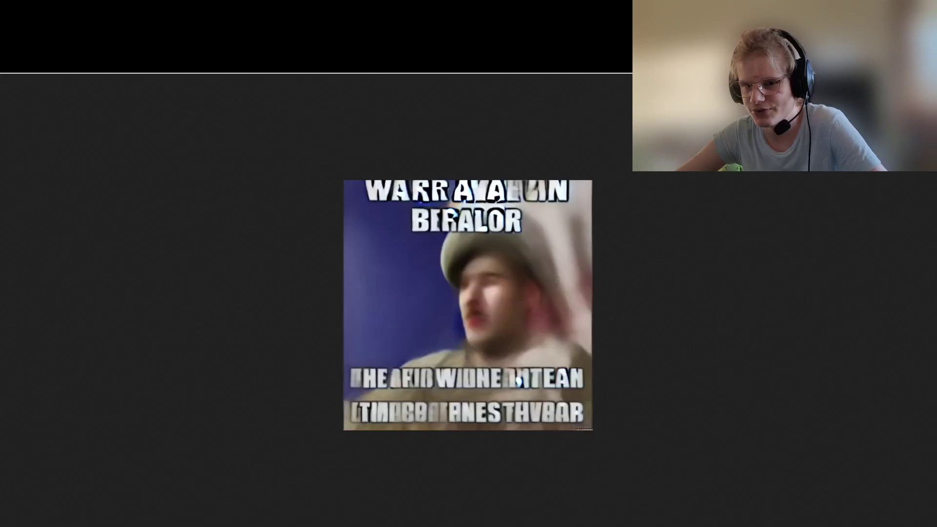
- Browse through the generated street portraits of young men, checking the faces, hair colours and outfits, along with the orange animal image
key("Right")
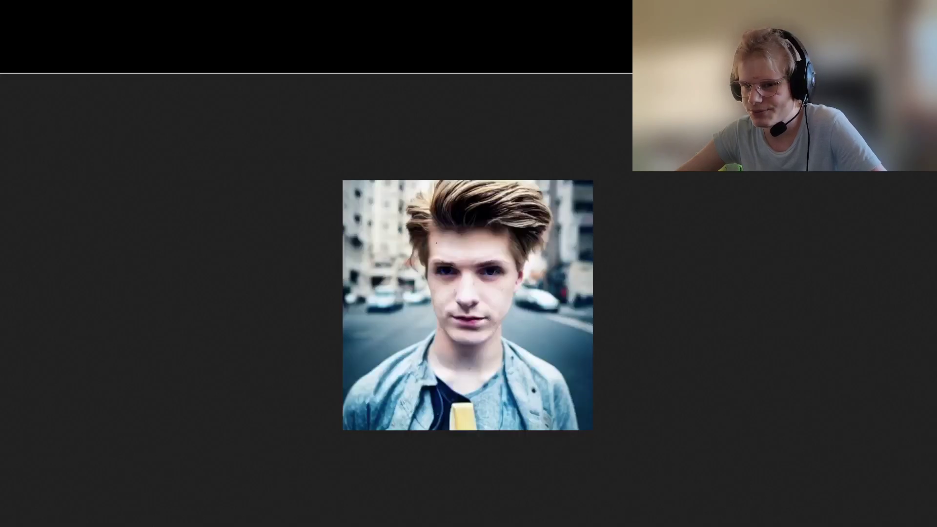
key("Right")
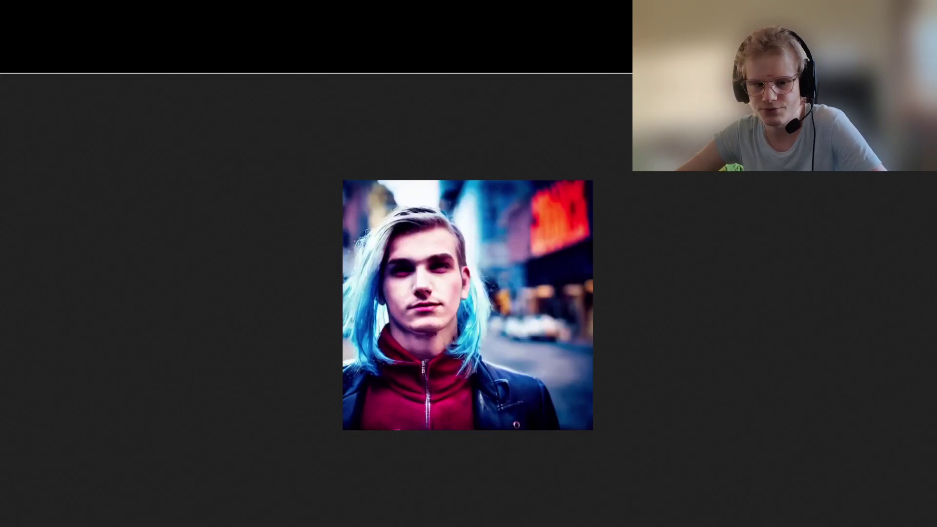
key("Right")
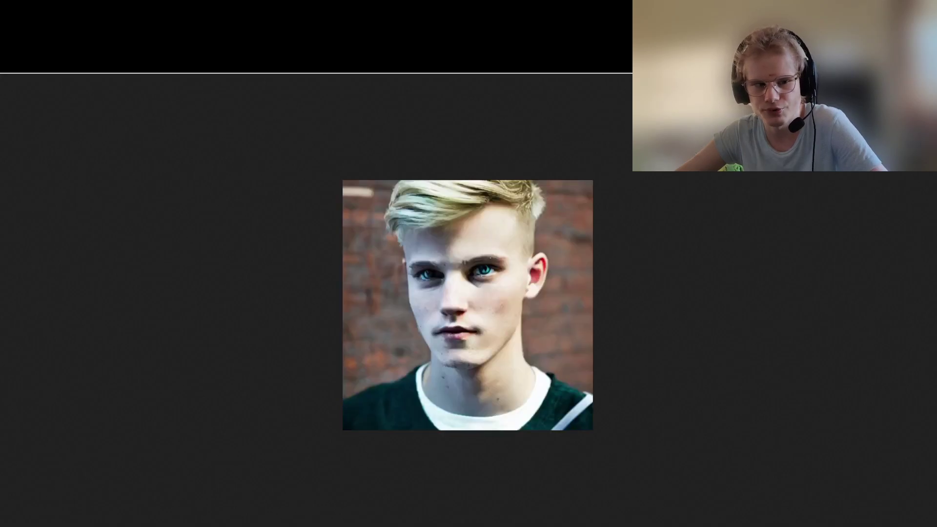
key("Right")
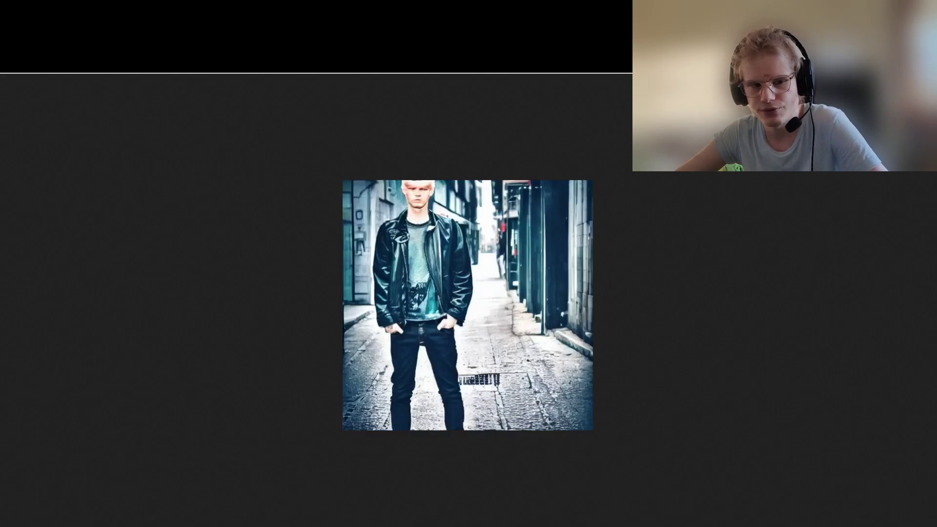
key("Right")
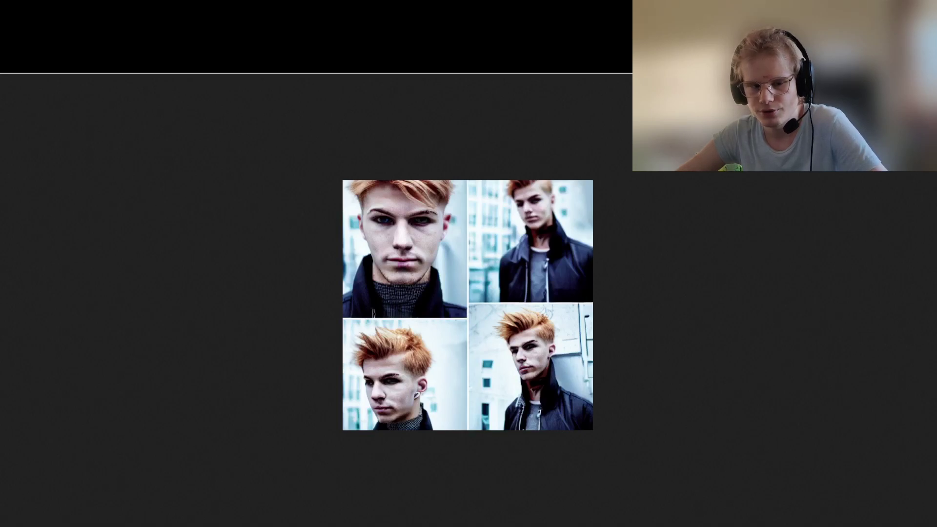
key("Right")
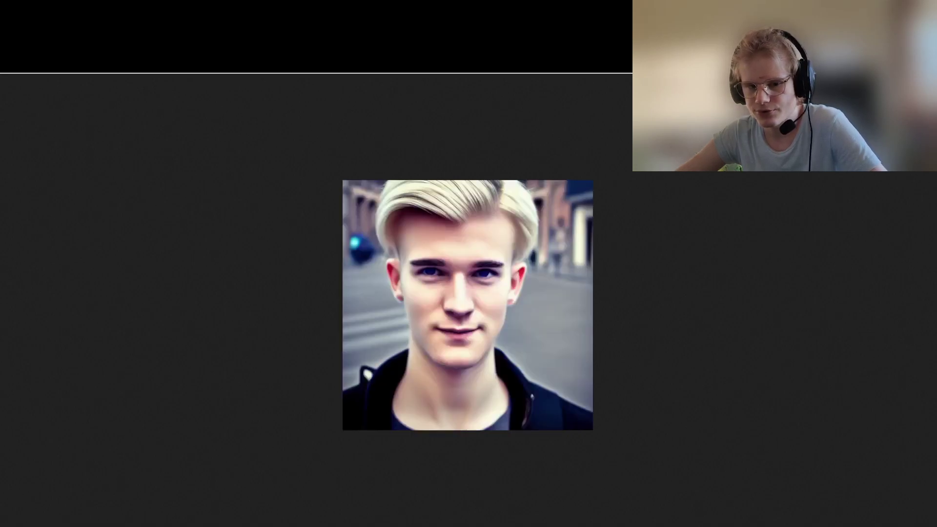
key("Right")
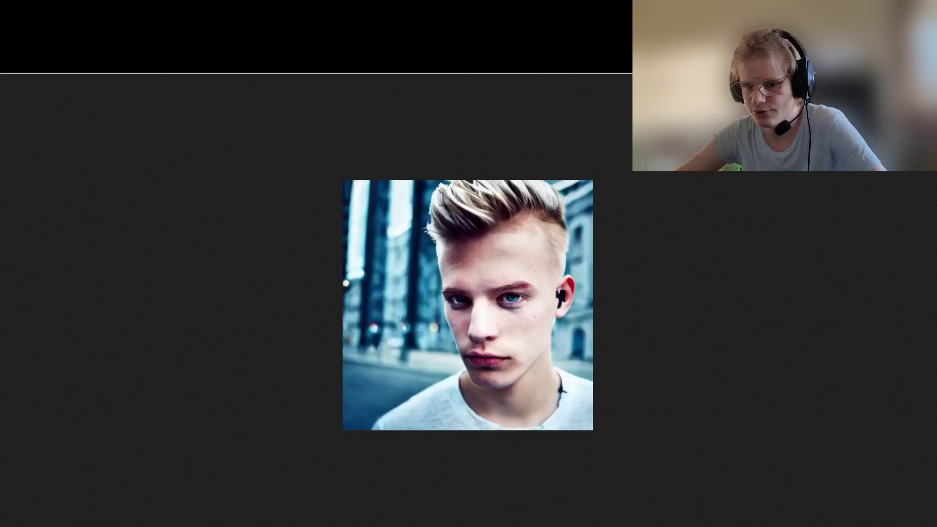
key("Right")
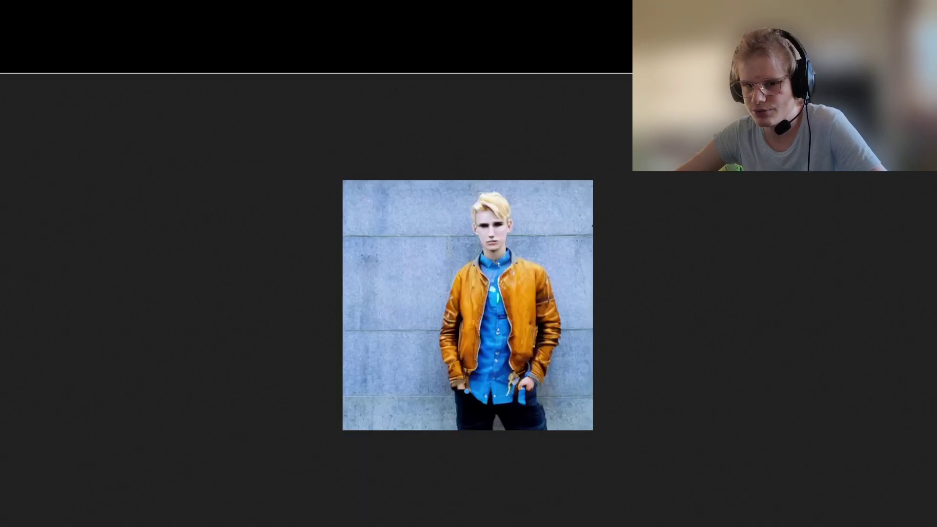
key("Right")
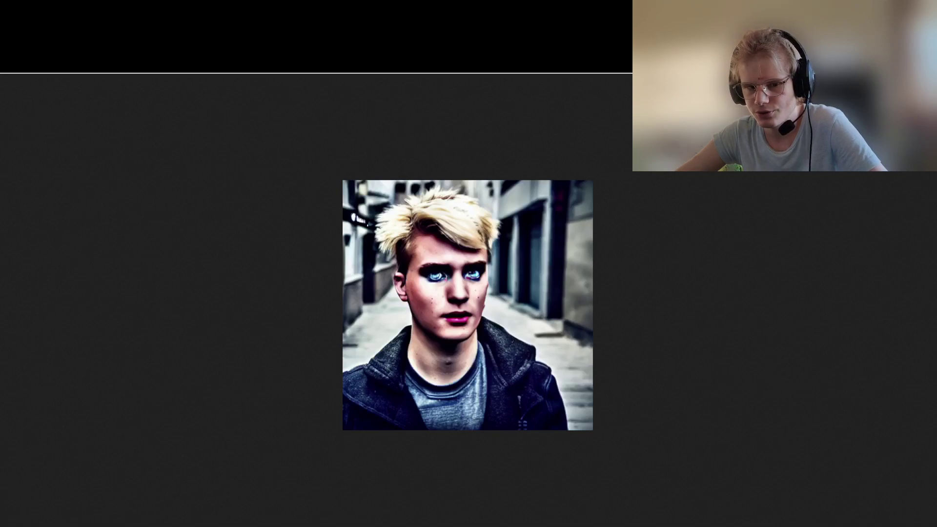
key("Right")
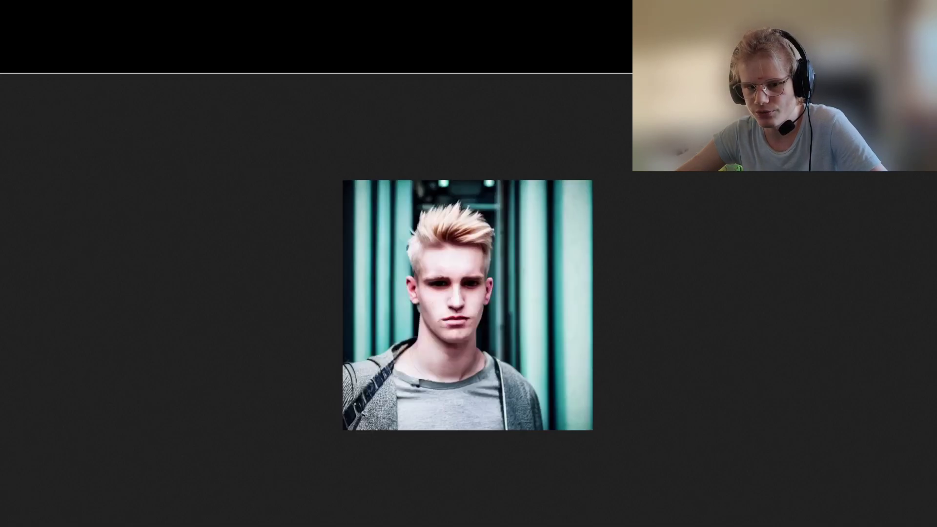
key("Right")
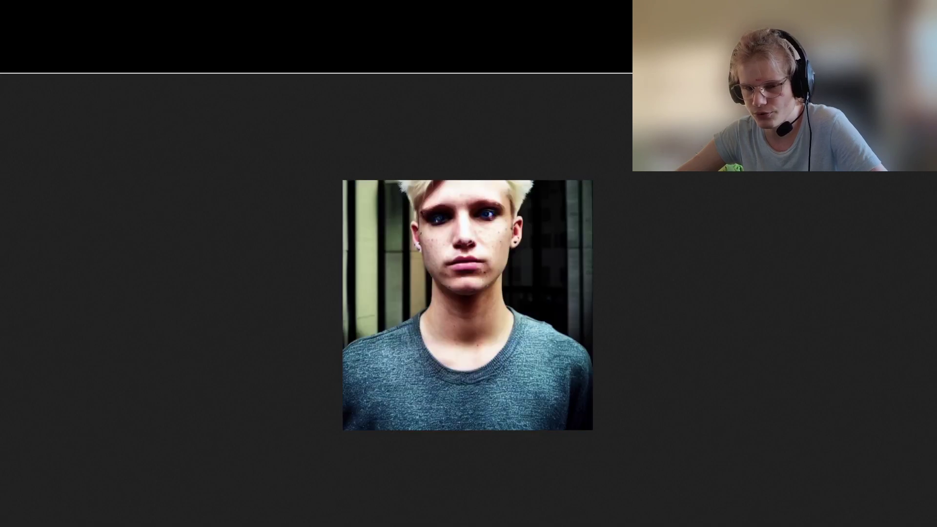
key("Right")
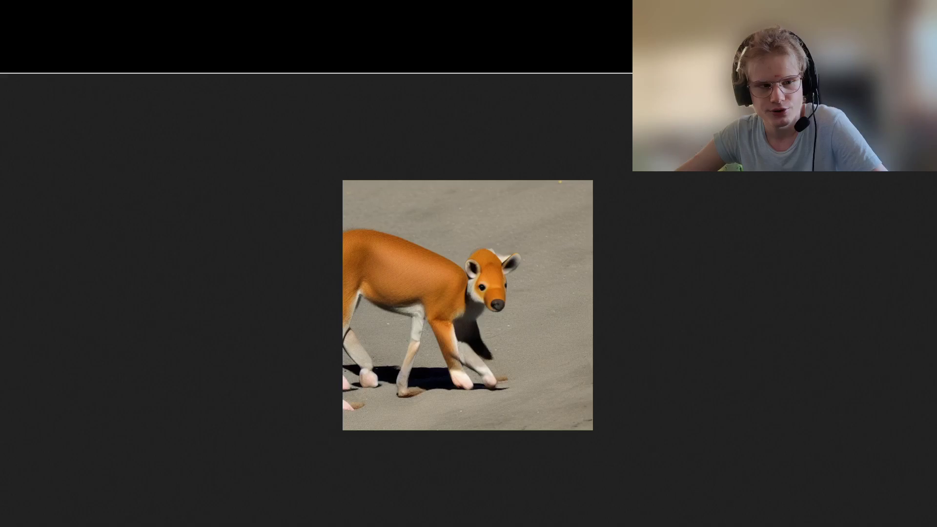
key("Right")
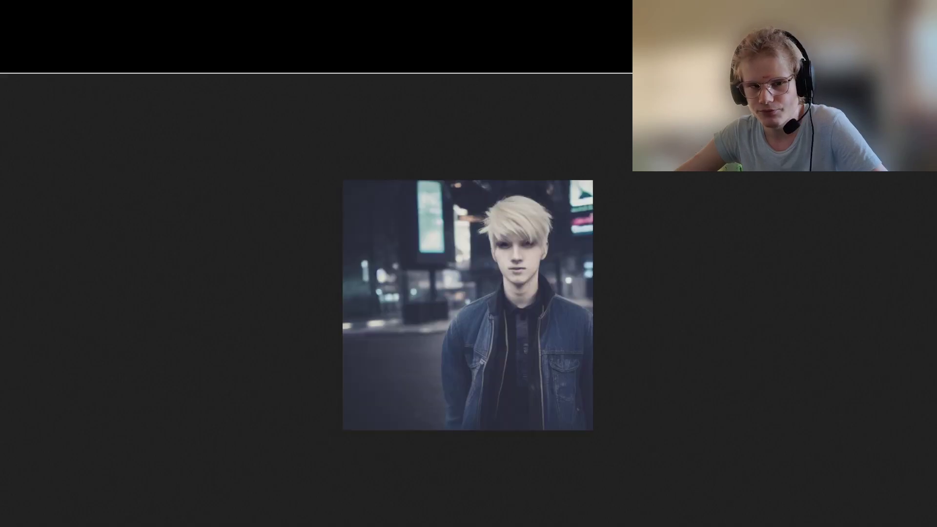
key("Right")
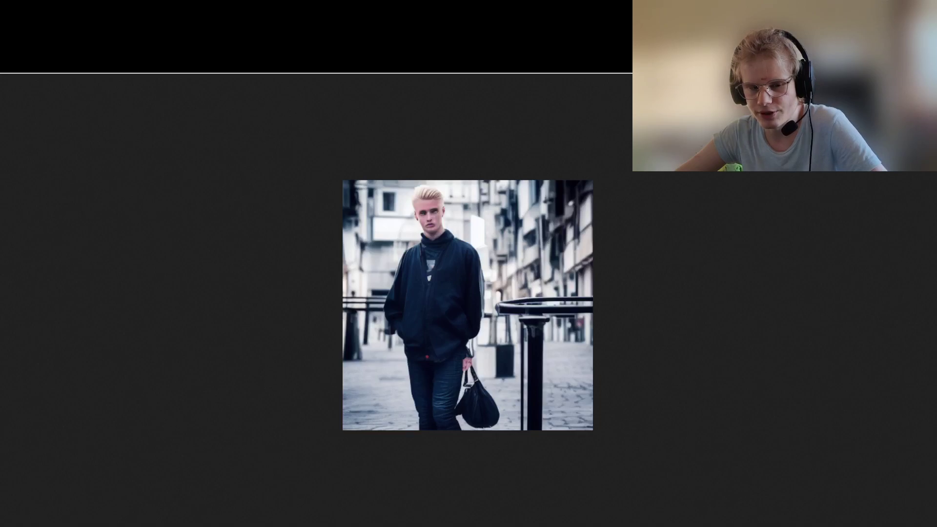
key("Right")
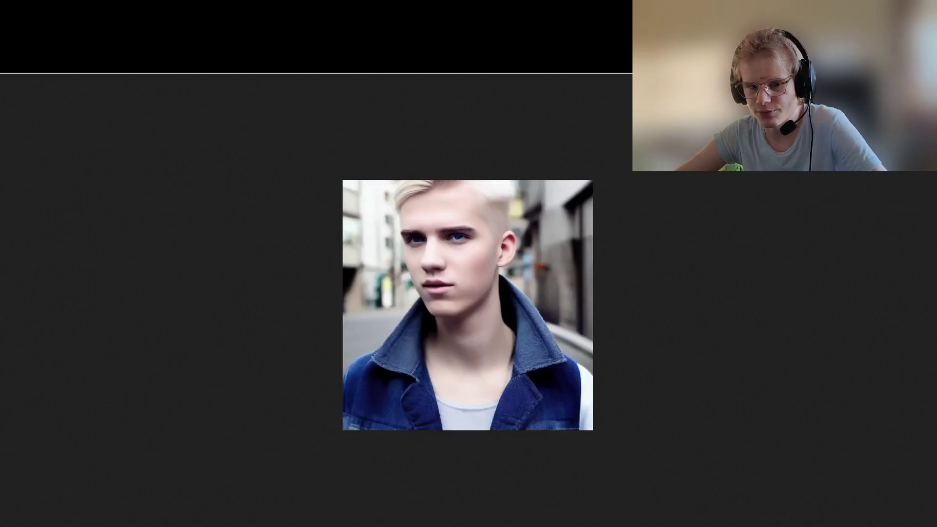
key("Right")
key("Right")
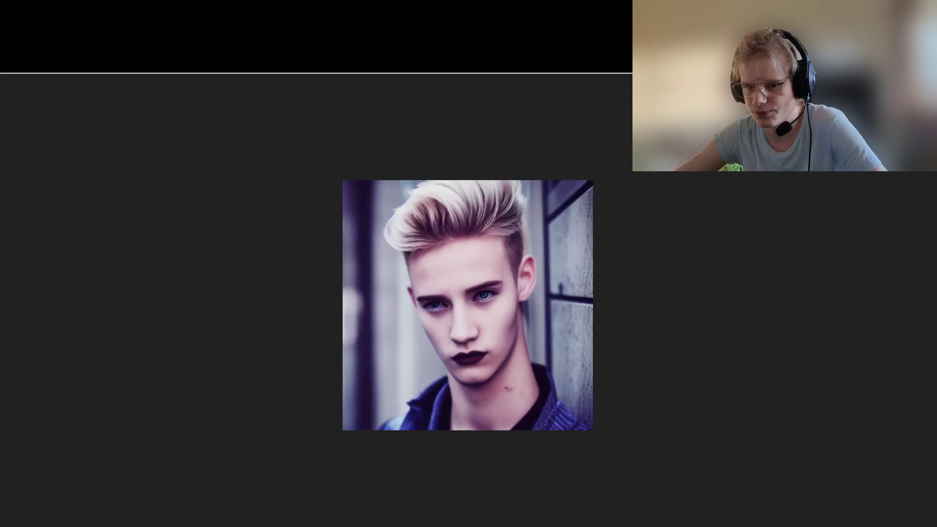
key("Right")
key("Right")
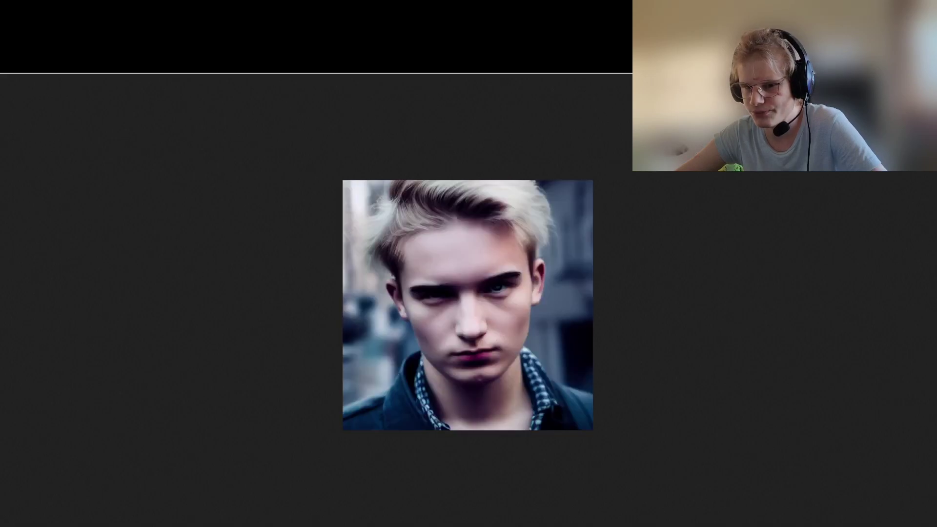
key("Right")
key("Right")
key("Right")
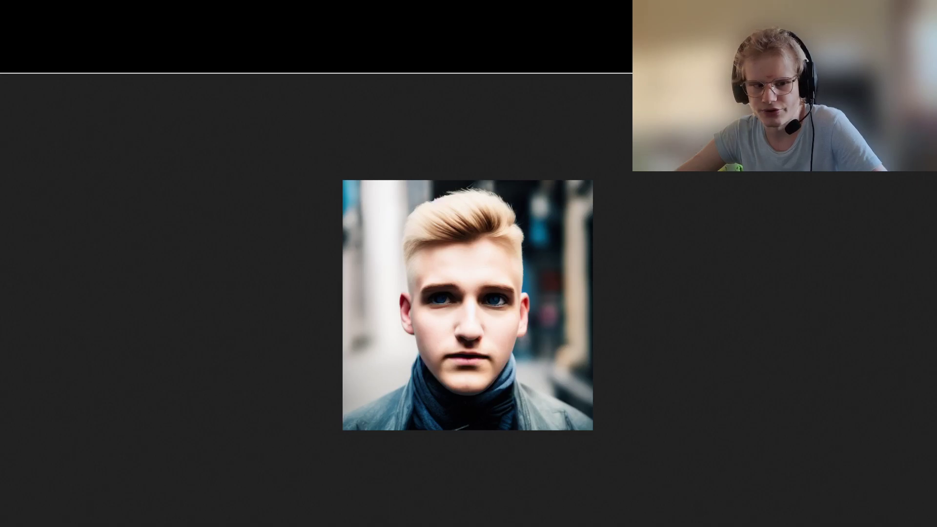
key("Right")
key("Right")
key("Right")
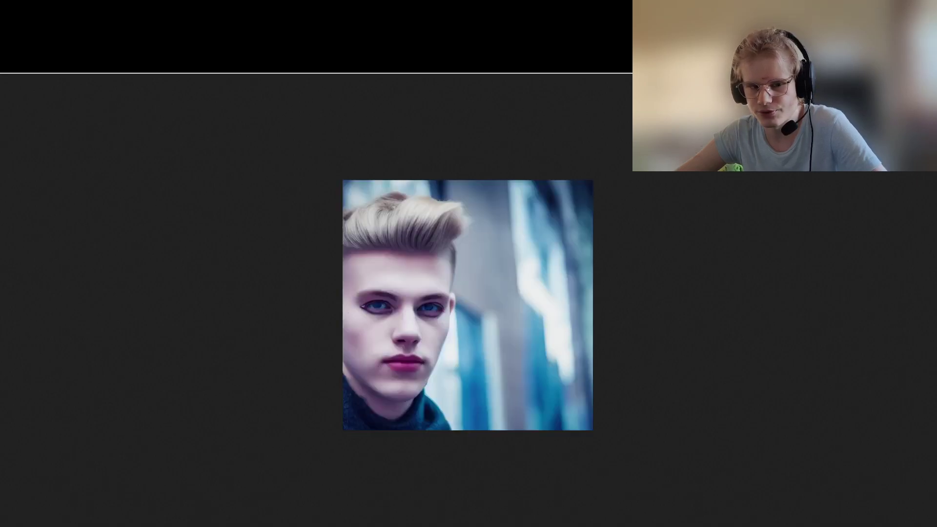
key("Right")
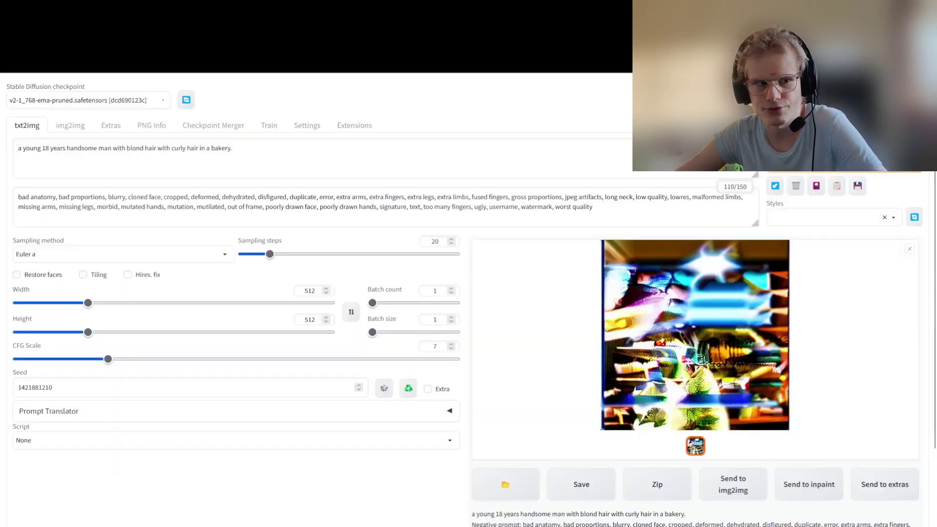
- Switch to the Google translator and replace the German source text with "bloder man 18 jahre"
left_click(117, 251)
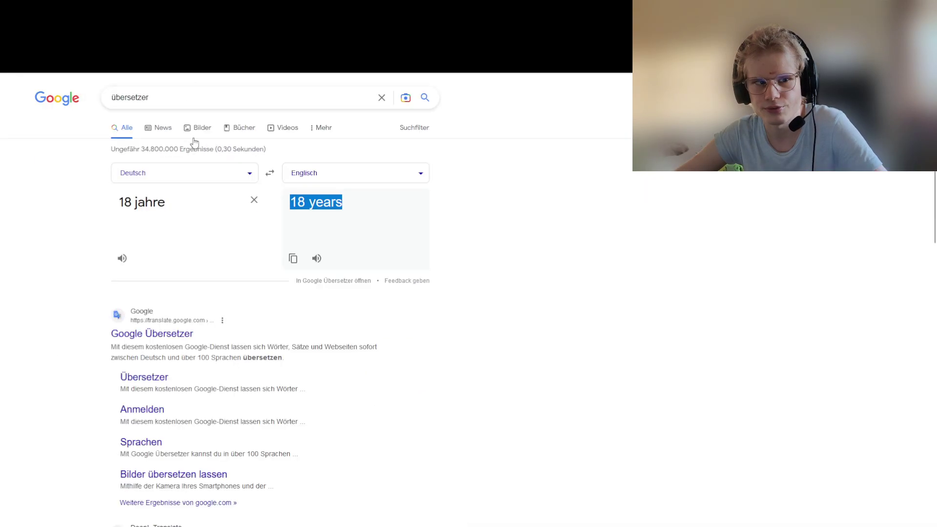
triple_click(165, 208)
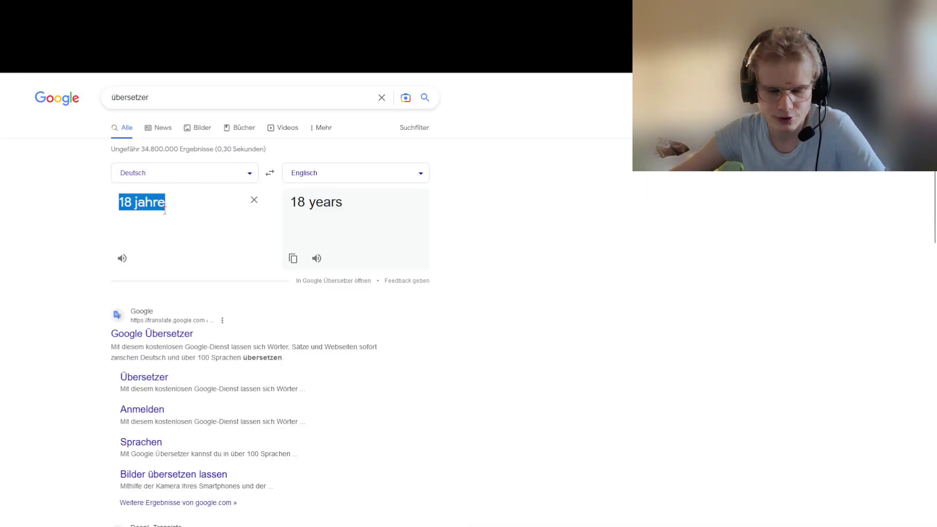
type("bloder ")
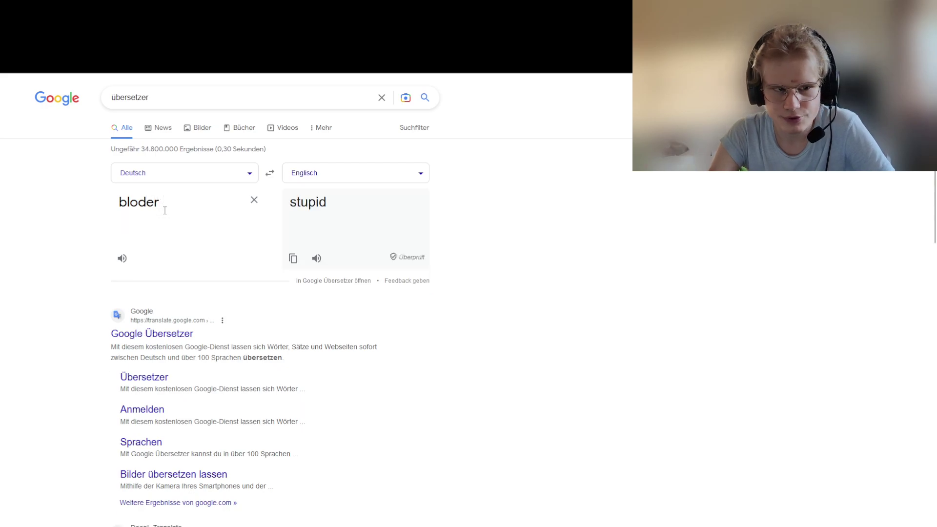
type("man")
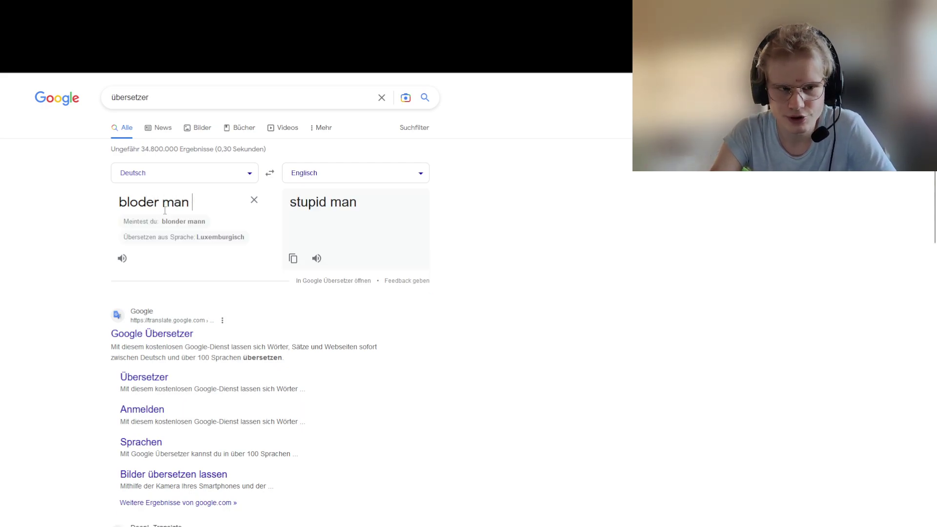
type(" 18 k")
key("BackSpace")
key("BackSpace")
type("jahr")
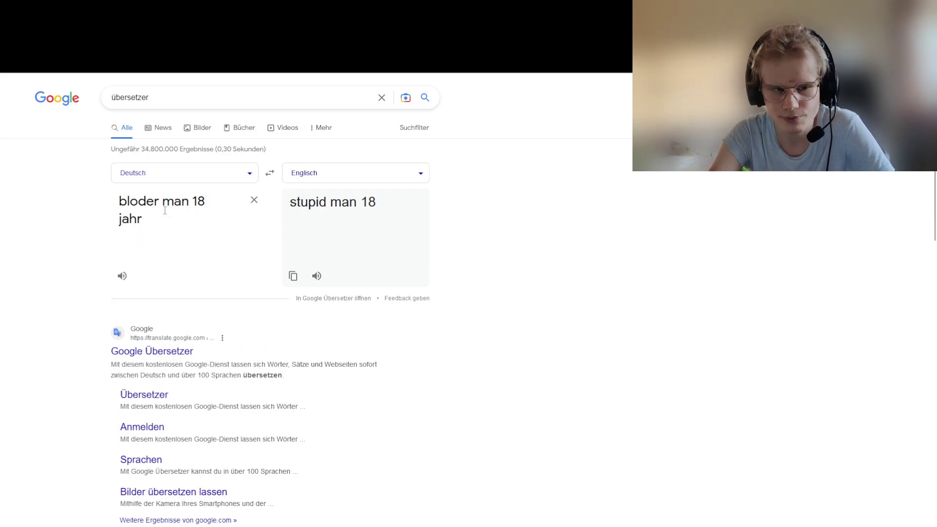
type("e ")
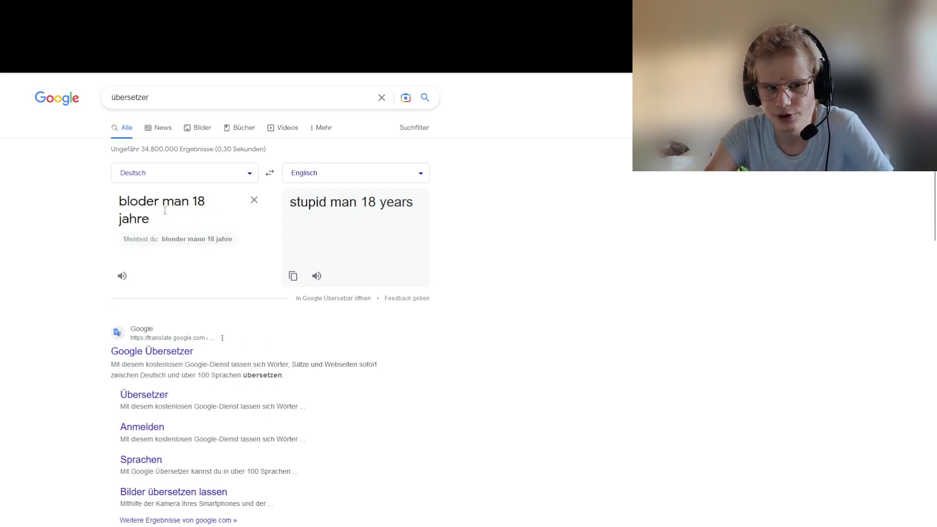
- Extend the German source text with "cyberpunk stadt.", correcting the typing mistakes in "cyberpunk"
type("cyner")
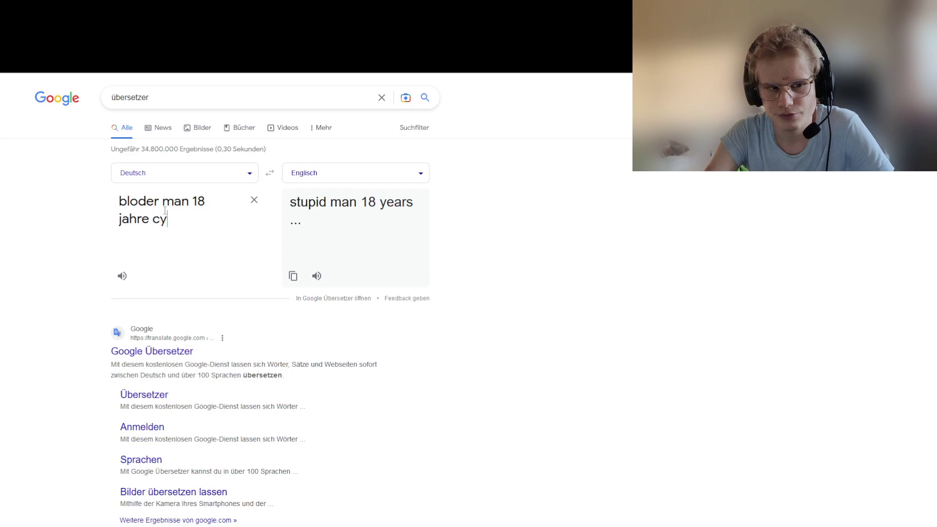
key("BackSpace")
key("BackSpace")
key("BackSpace")
type("berp")
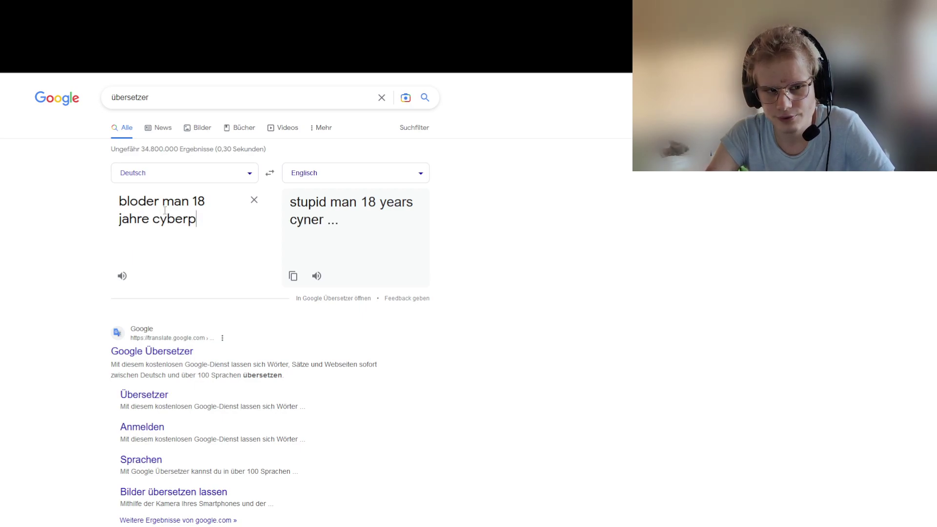
type("ink")
key("BackSpace")
key("BackSpace")
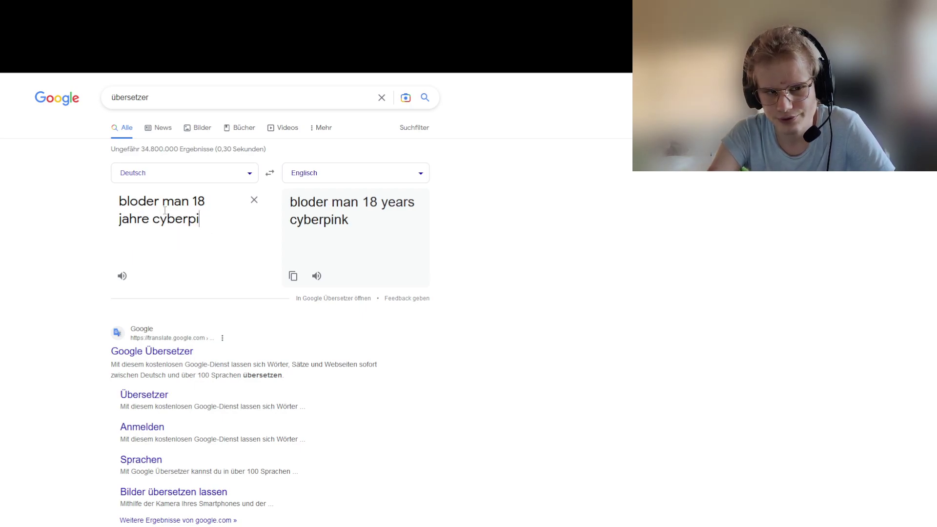
key("BackSpace")
type("unk")
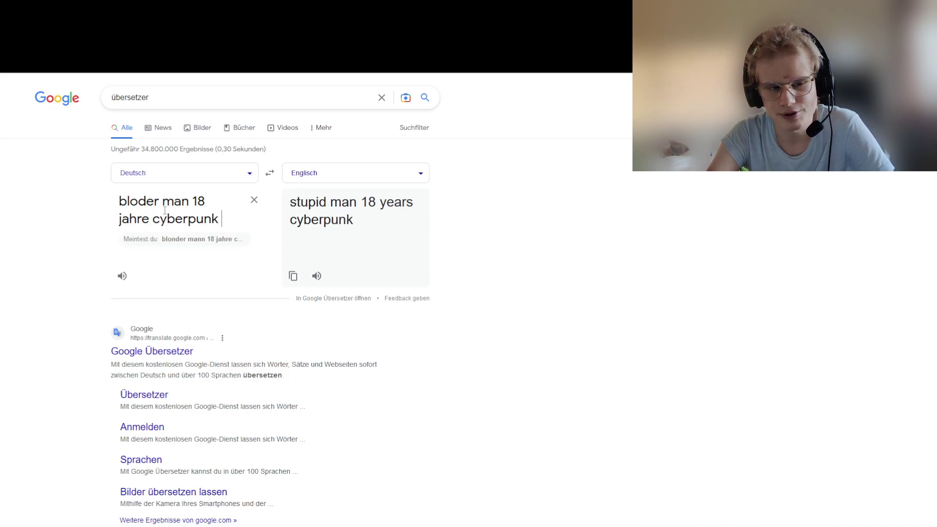
type(" stadt.")
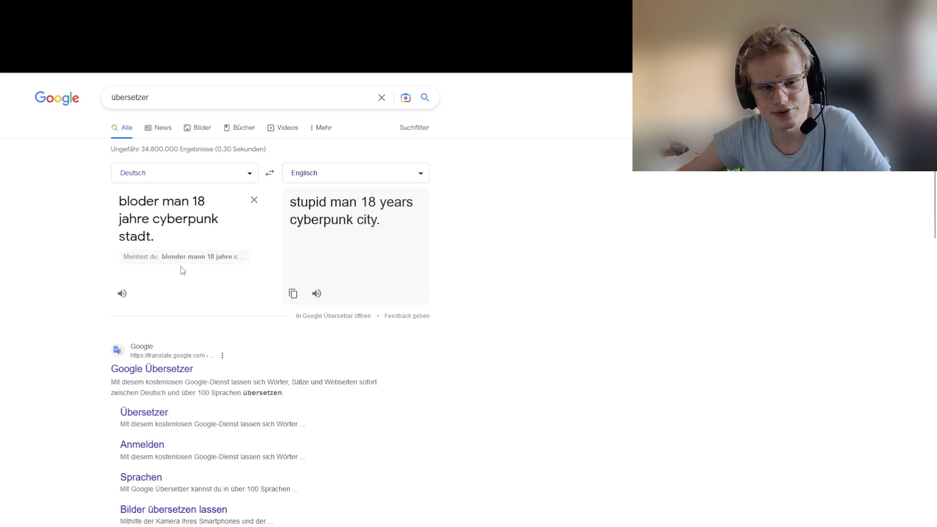
- Accept the suggested spelling correction "blonder mann 18 jahre cyberpunk stadt." and copy the English translation
left_click(205, 257)
left_click_drag(403, 229, 290, 202)
key("ctrl+c")
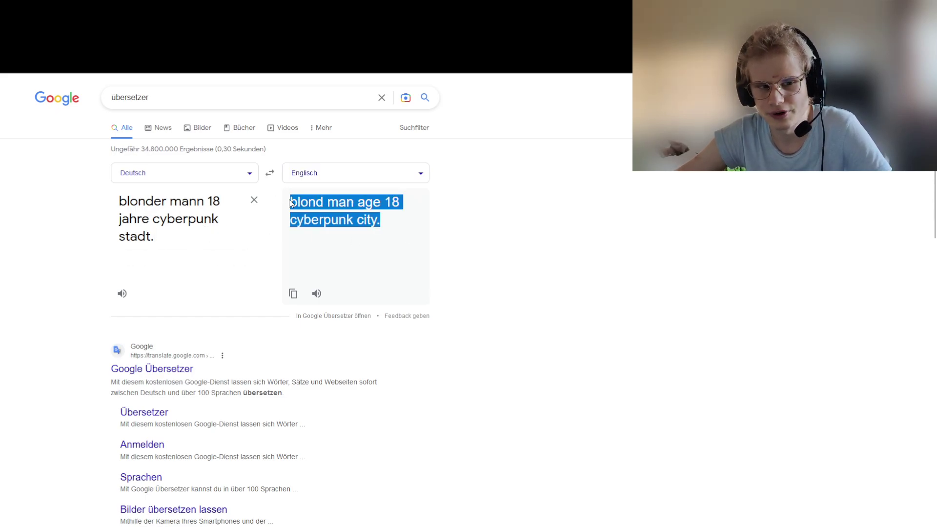
- In the Stable Diffusion web UI, replace the prompt with "blond man age 18 cyberpunk city", generate the image and inspect it enlarged
key("alt+Tab")
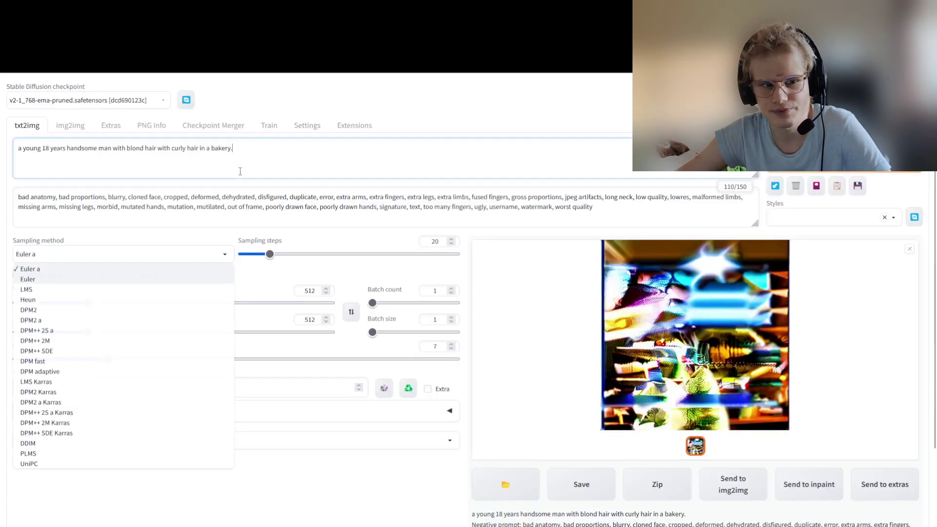
left_click(240, 172)
key("ctrl+a")
key("ctrl+v")
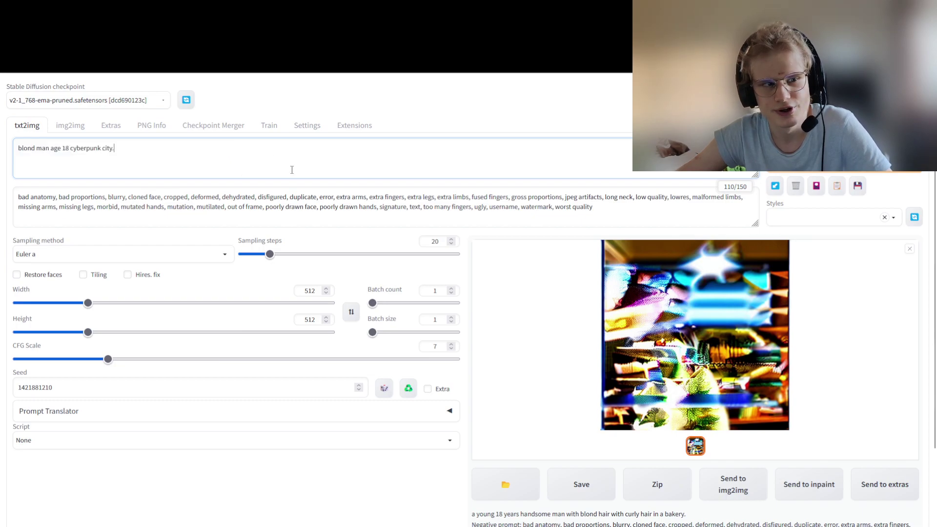
key("BackSpace")
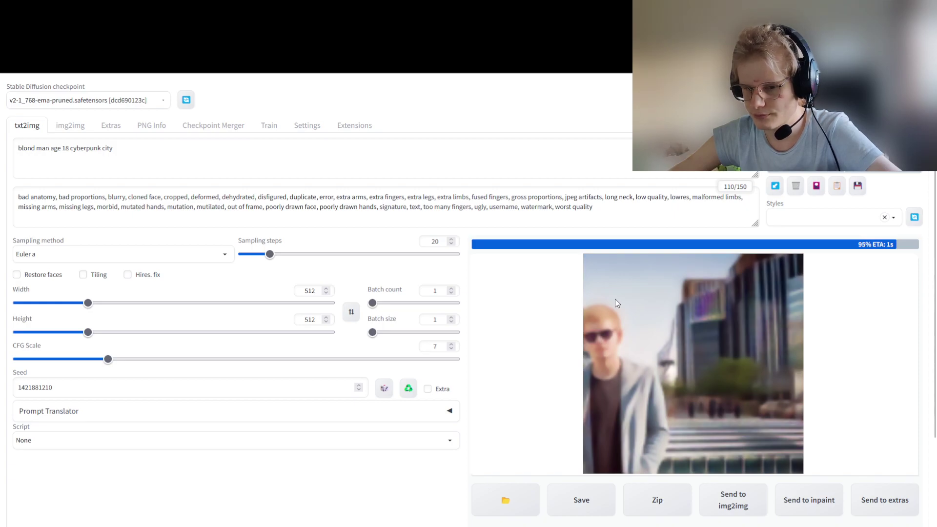
left_click(672, 374)
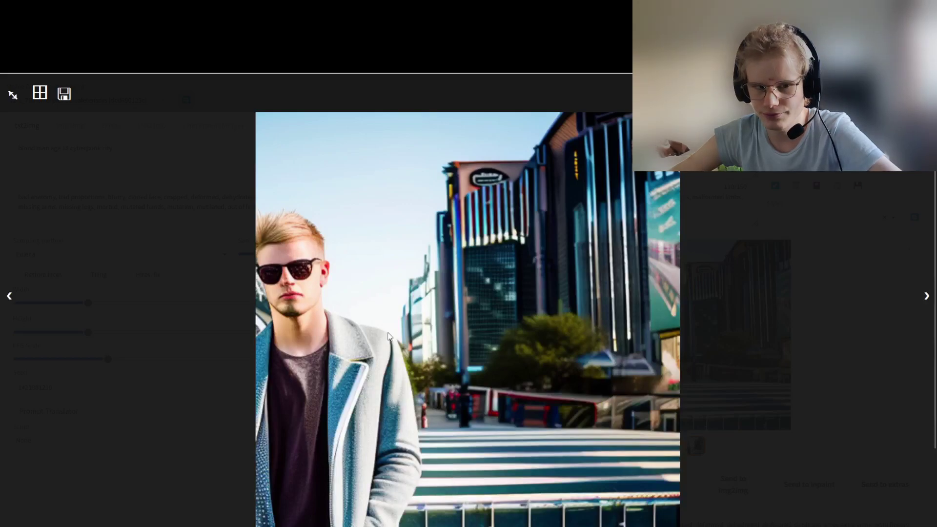
left_click(706, 236)
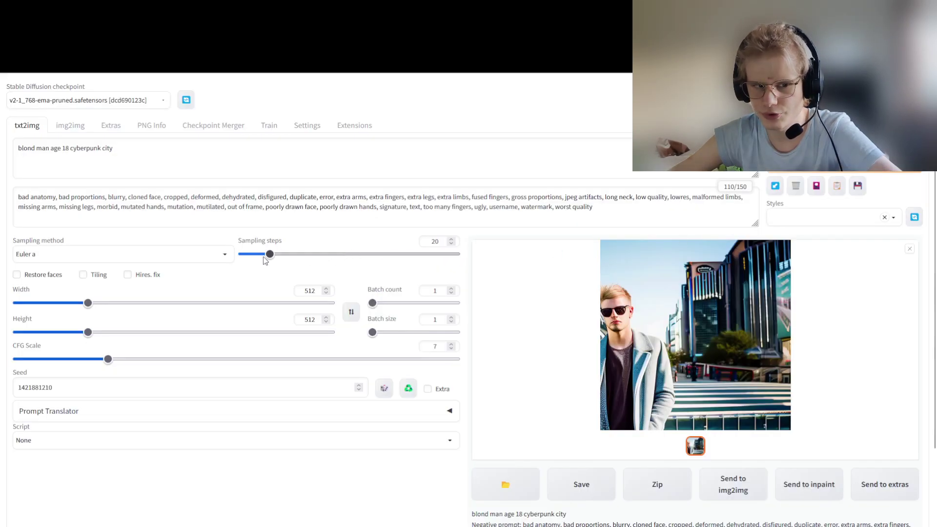
- Set the sampling steps to 64, generate the image again and inspect the result enlarged
left_click_drag(271, 254, 334, 259)
left_click(844, 163)
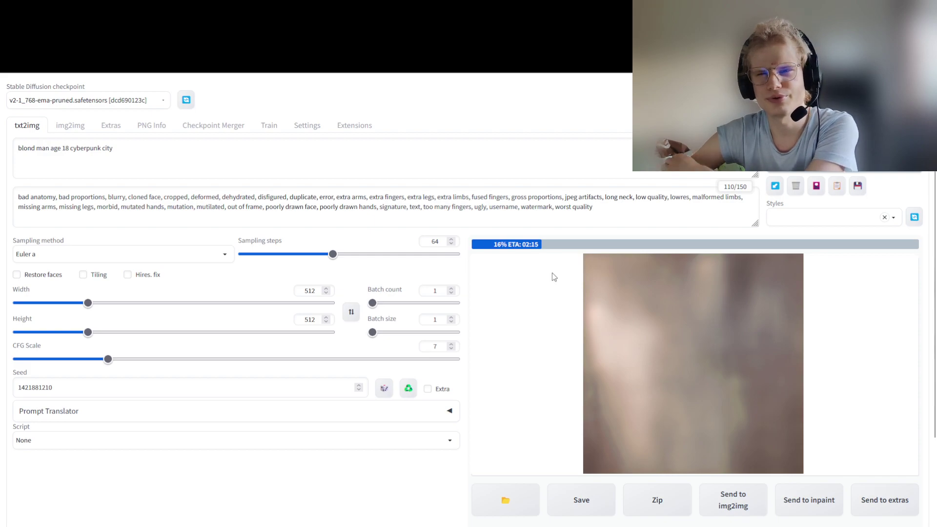
left_click(112, 101)
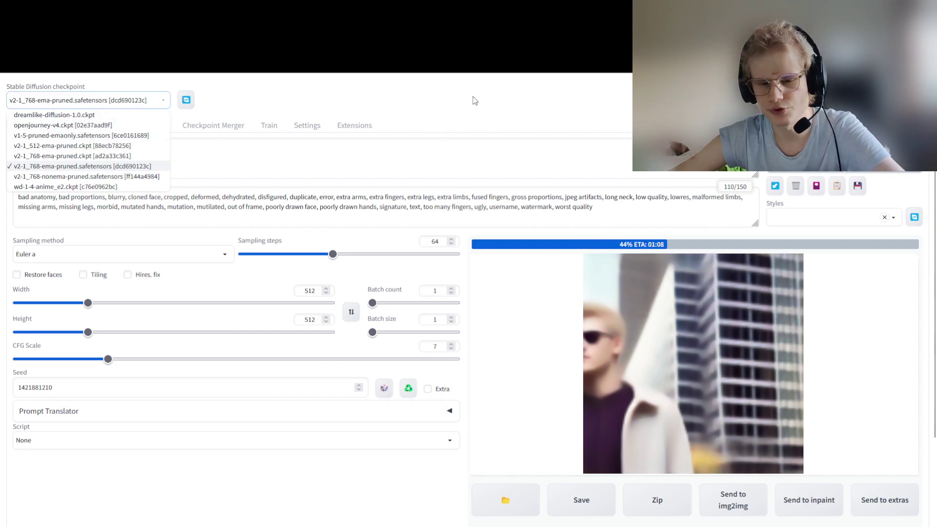
left_click(510, 91)
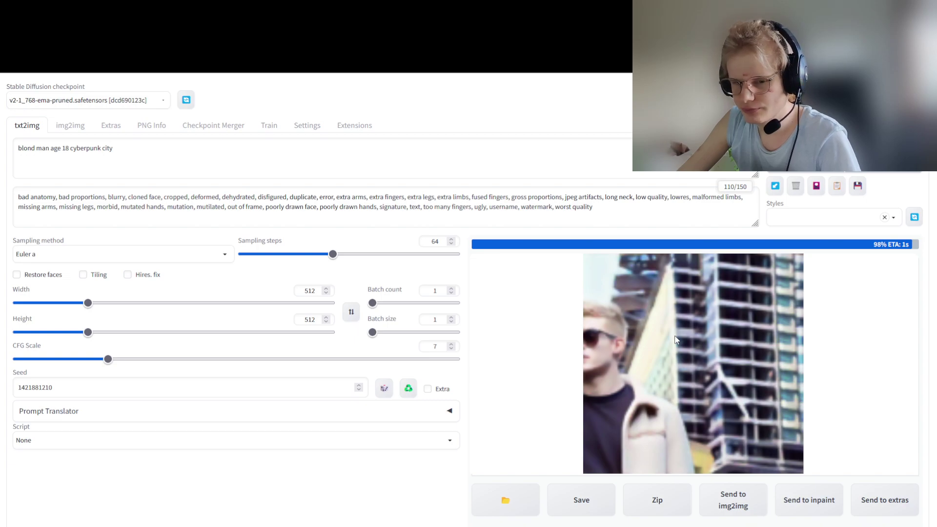
left_click(676, 340)
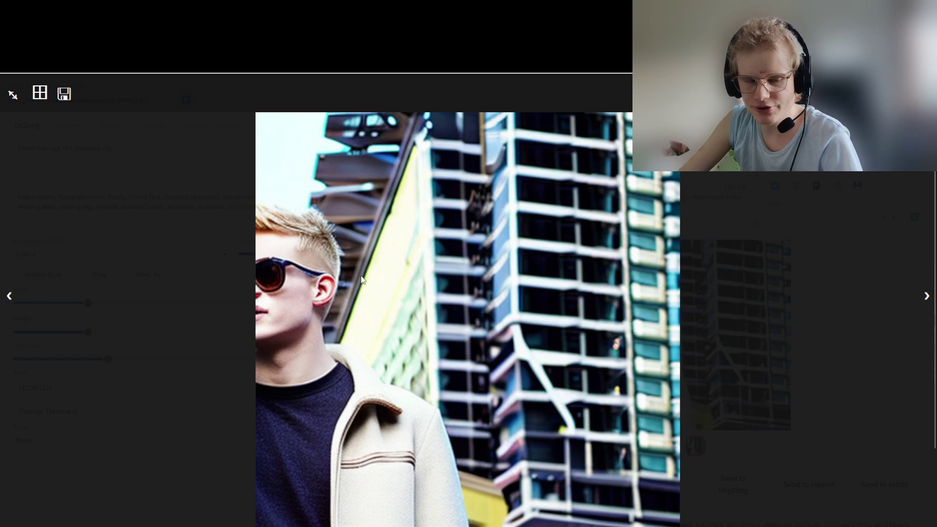
left_click(704, 266)
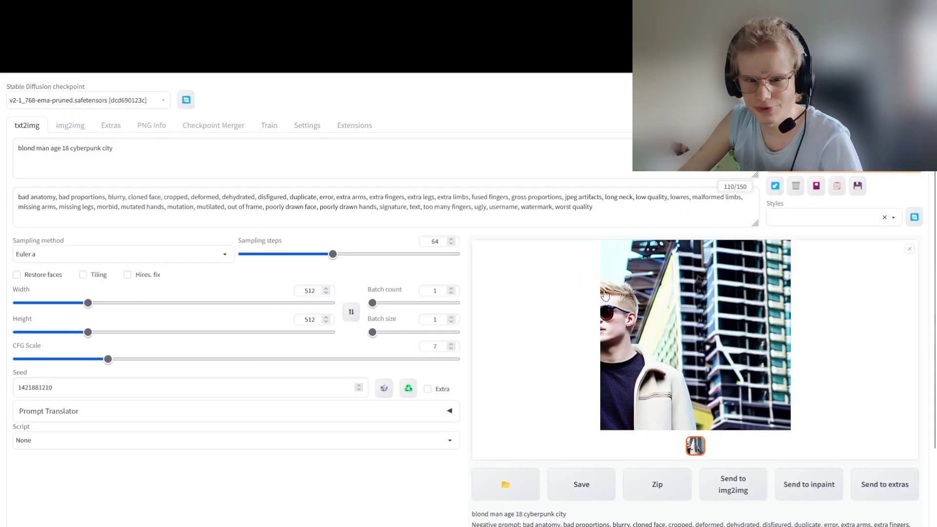
- Generate the image with 1 sampling step and inspect it enlarged, setting the sampling steps to 5 for another run
left_click_drag(333, 254, 225, 254)
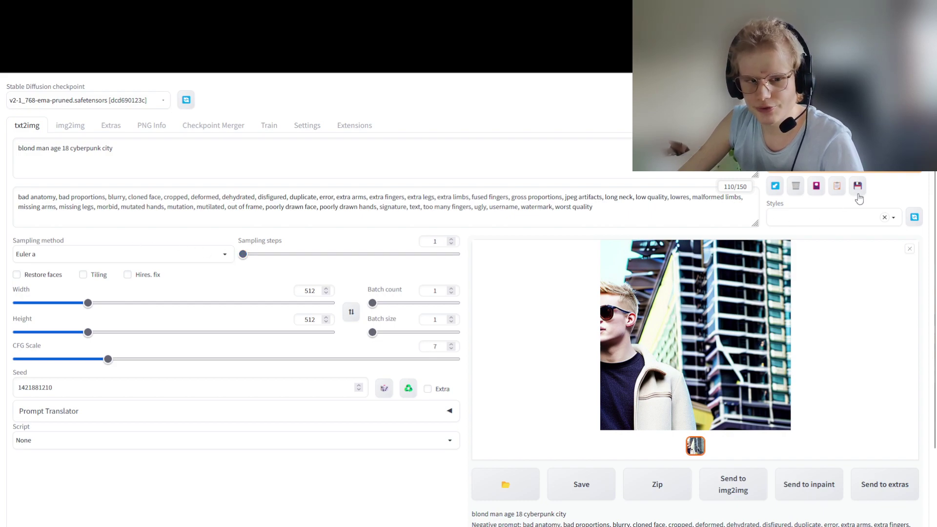
left_click(852, 165)
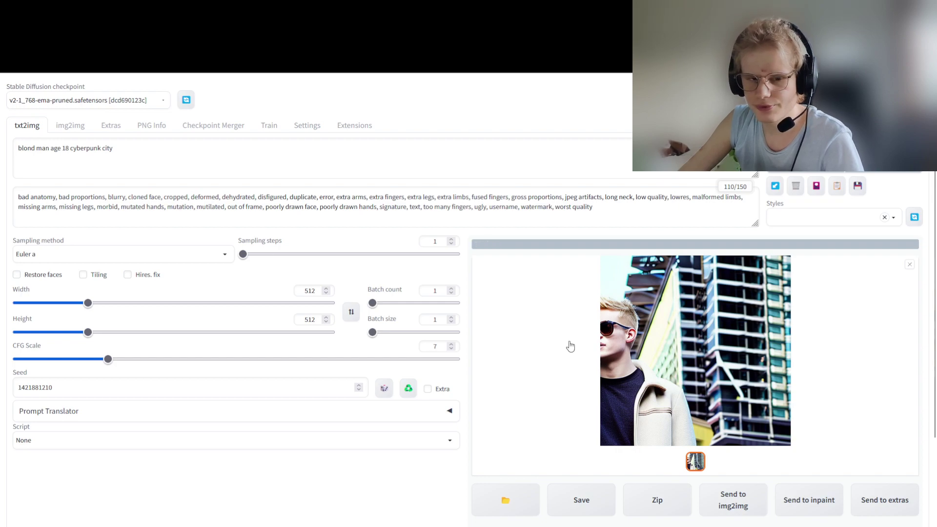
left_click_drag(246, 255, 247, 260)
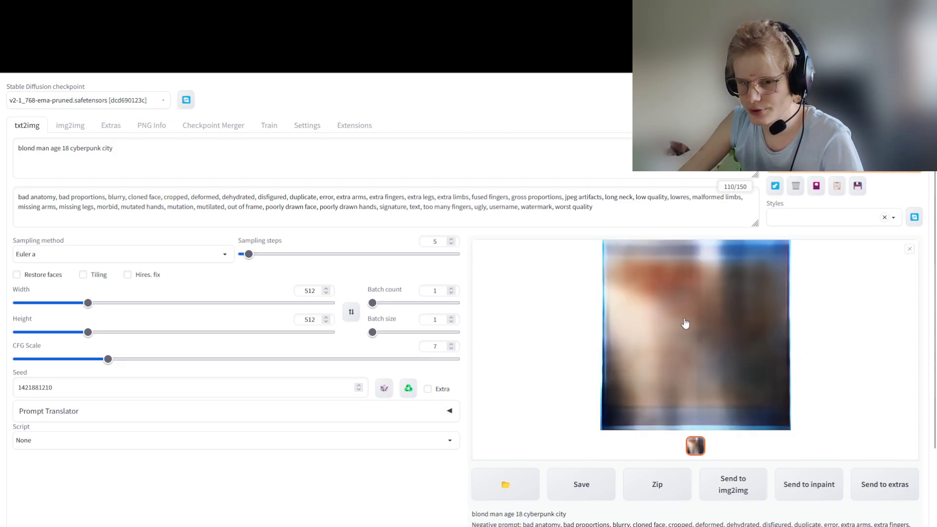
left_click(690, 323)
left_click(714, 349)
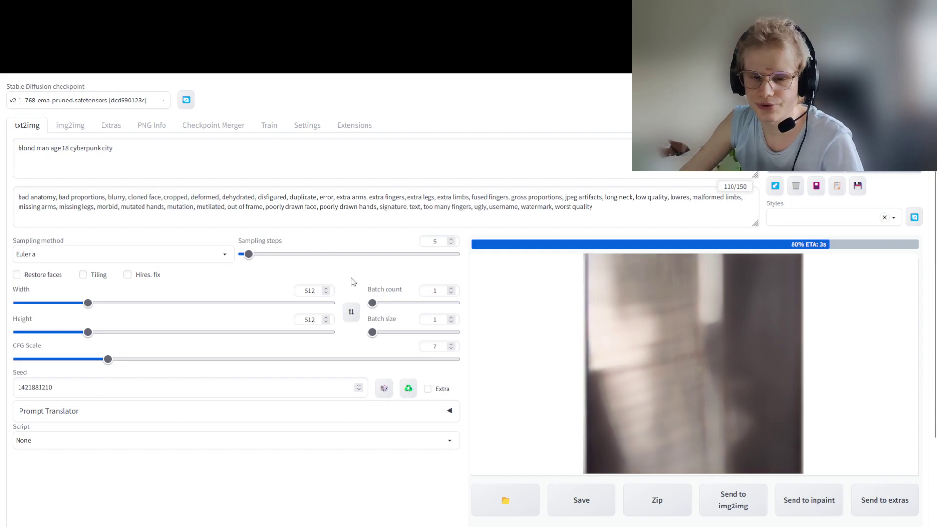
- Set the sampling steps to 11 and inspect the image generated with 5 steps enlarged
left_click(251, 254)
left_click_drag(251, 257, 259, 260)
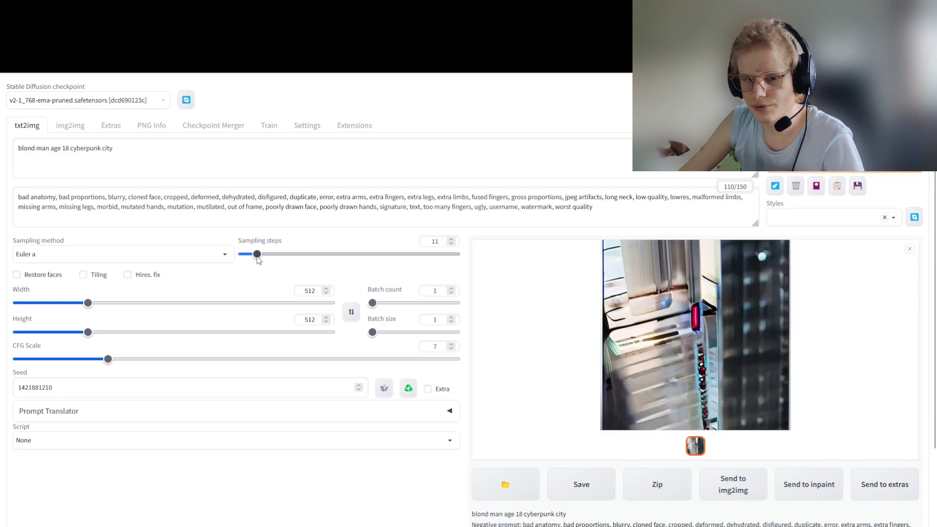
left_click(721, 333)
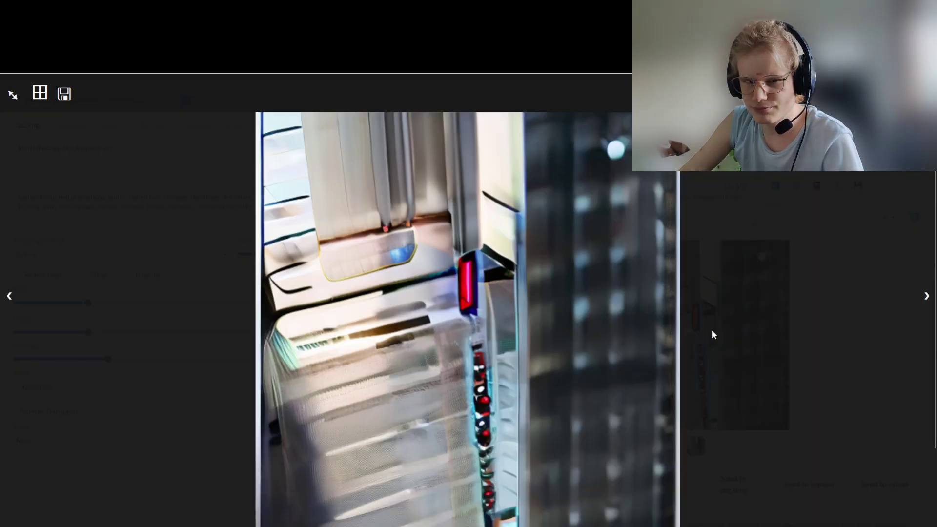
left_click(711, 330)
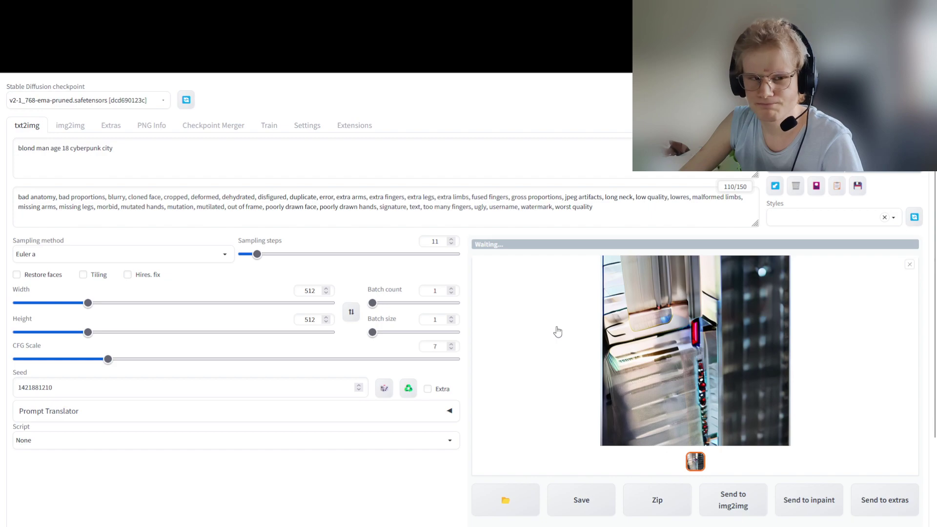
- Set the sampling steps to 20 and interrupt the running generation
left_click_drag(259, 256, 268, 260)
left_click_drag(262, 259, 270, 258)
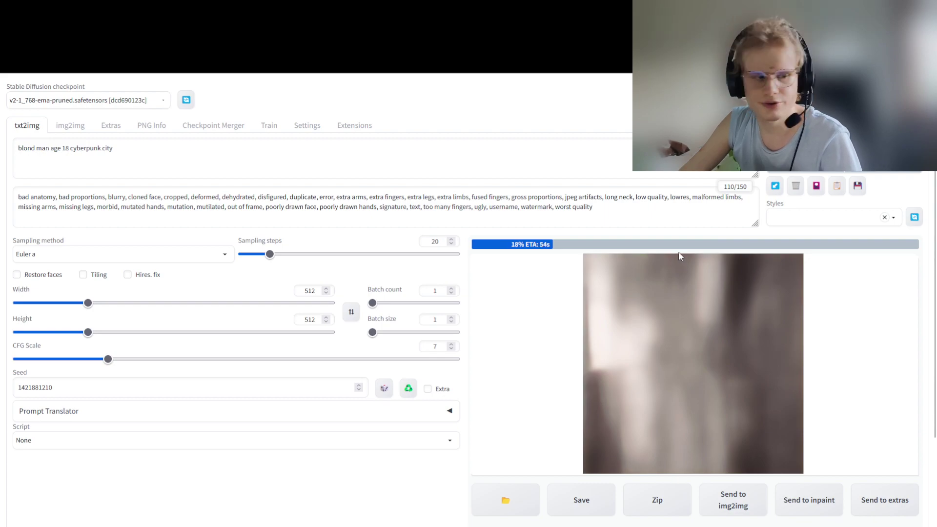
left_click(842, 172)
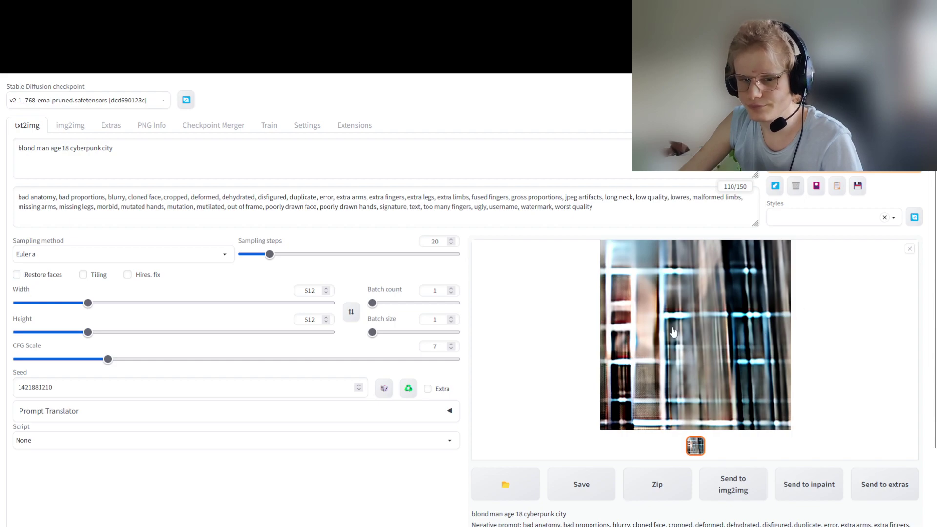
- Replace "man" with "girl" in the prompt so it reads "blond girl age 18 cyberpunk city", and generate the image
double_click(107, 148)
left_click(135, 169)
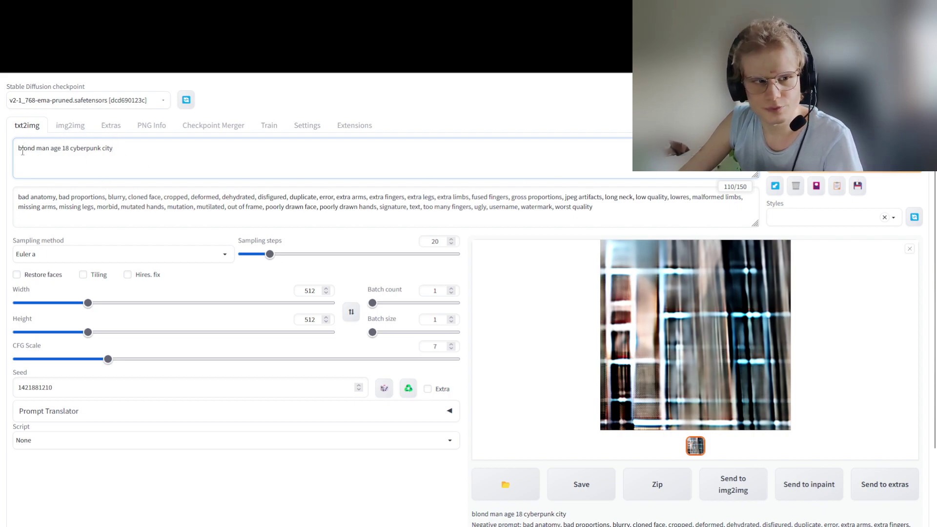
double_click(41, 148)
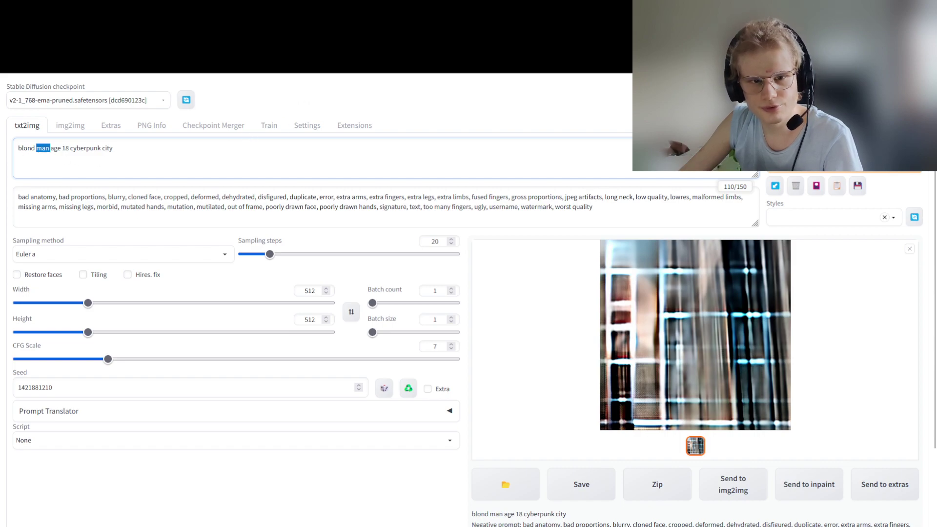
type("girl")
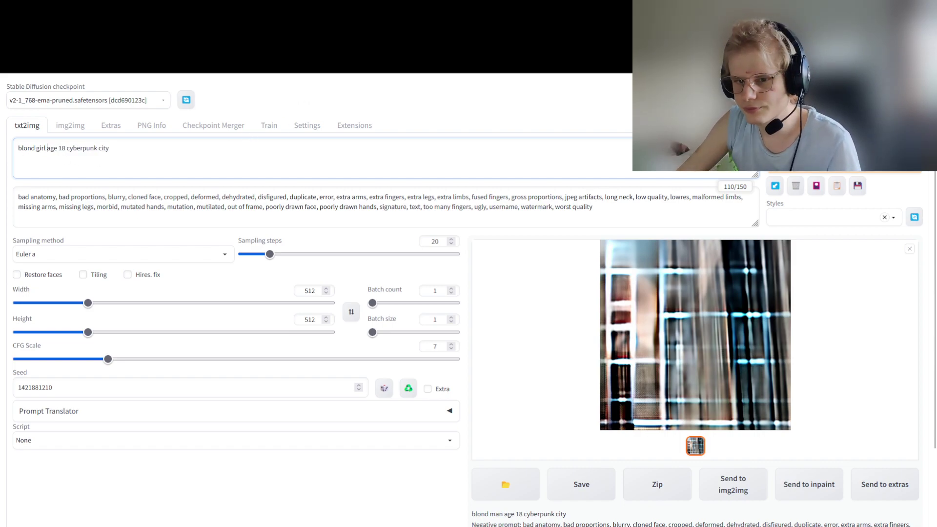
key("ctrl+Return")
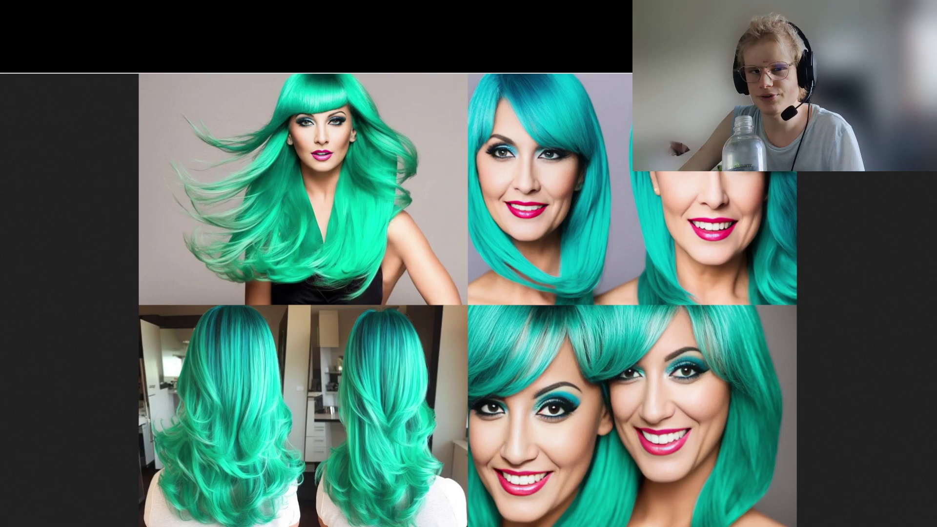
- Switch back to Stable Diffusion, inspect the generated girl image enlarged, and generate another image with the same prompt
key("Right")
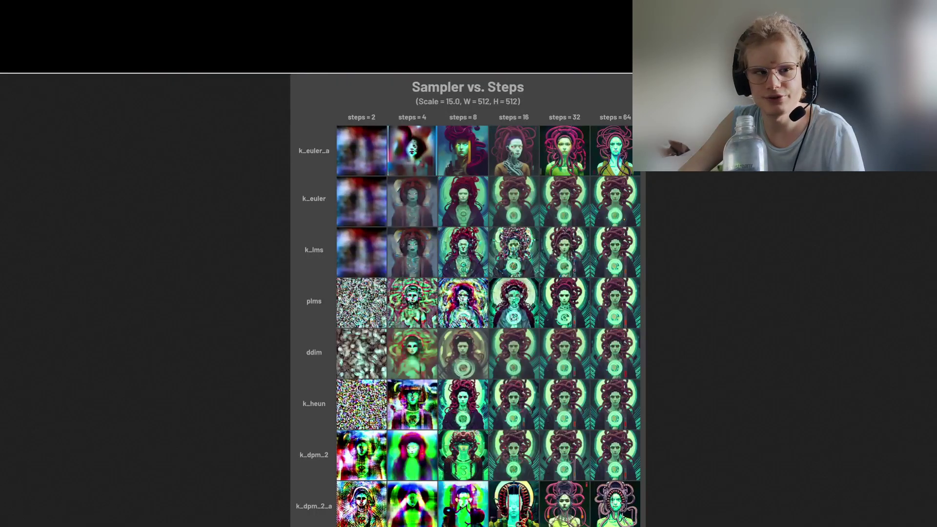
key("alt+Tab")
left_click(662, 360)
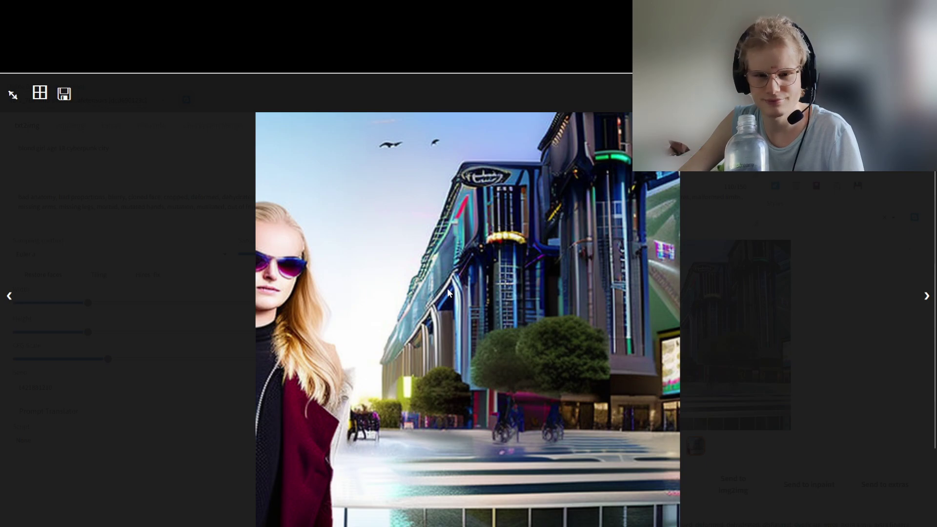
left_click(745, 277)
left_click(384, 389)
key("ctrl+Return")
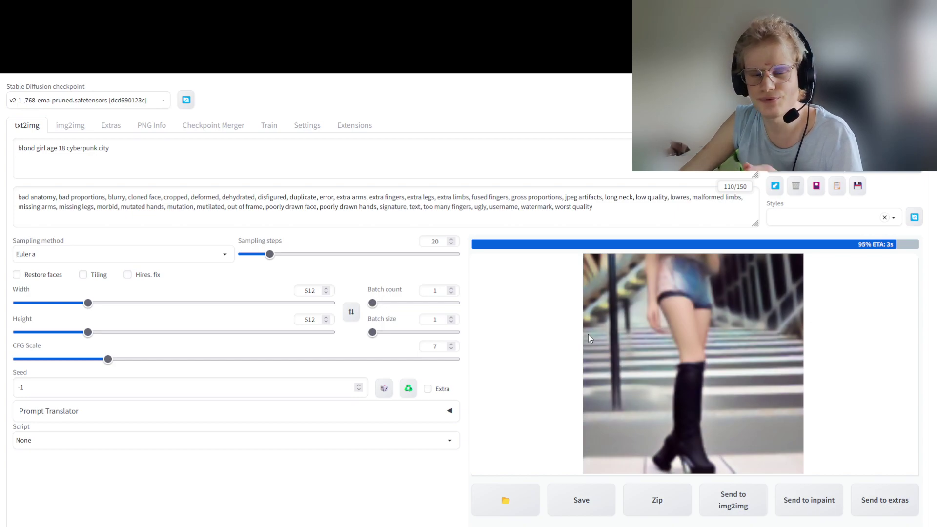
- Switch to the Google translator and change the German text to read "blonder frau 18 jahre cyberpunk stadt."
left_click(133, 167)
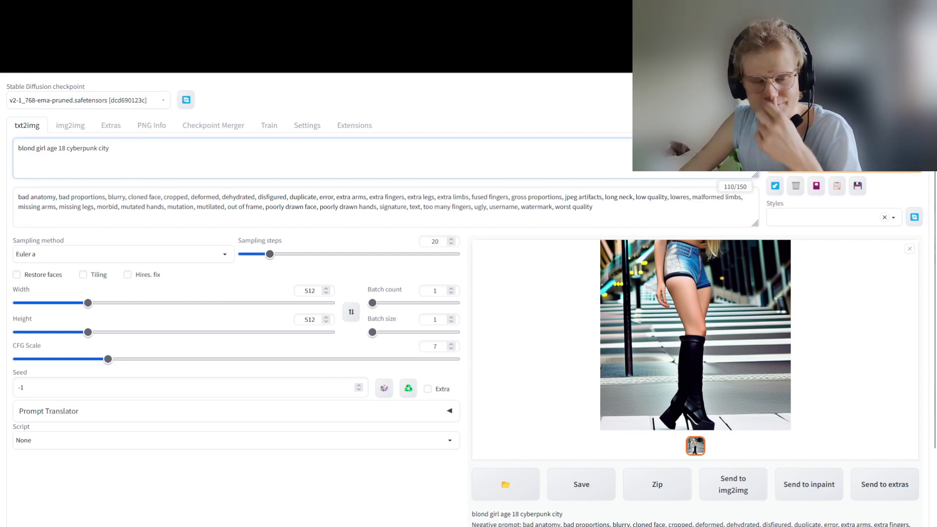
key("ctrl+Tab")
triple_click(169, 207)
left_click(169, 207)
double_click(177, 204)
type("frau")
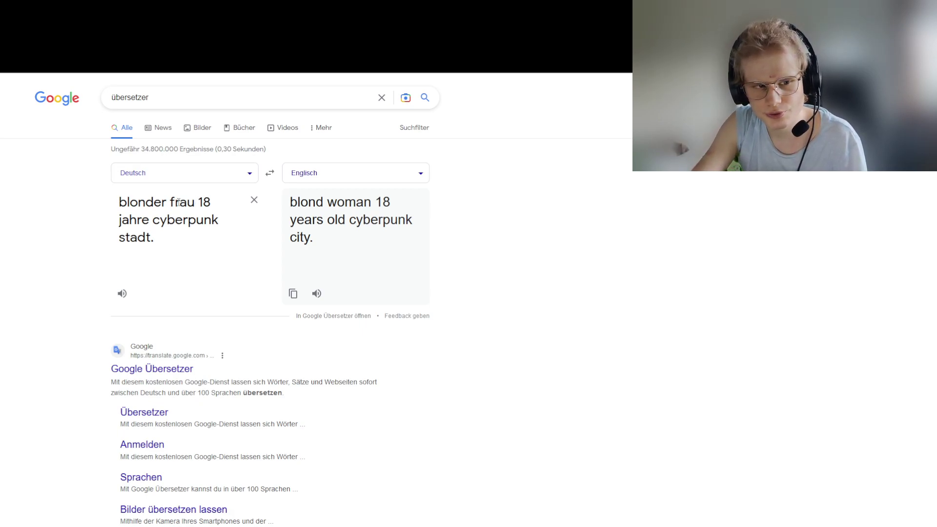
- Insert "mit schönem gesicht" after "frau" in the German text of the translator
key("Right")
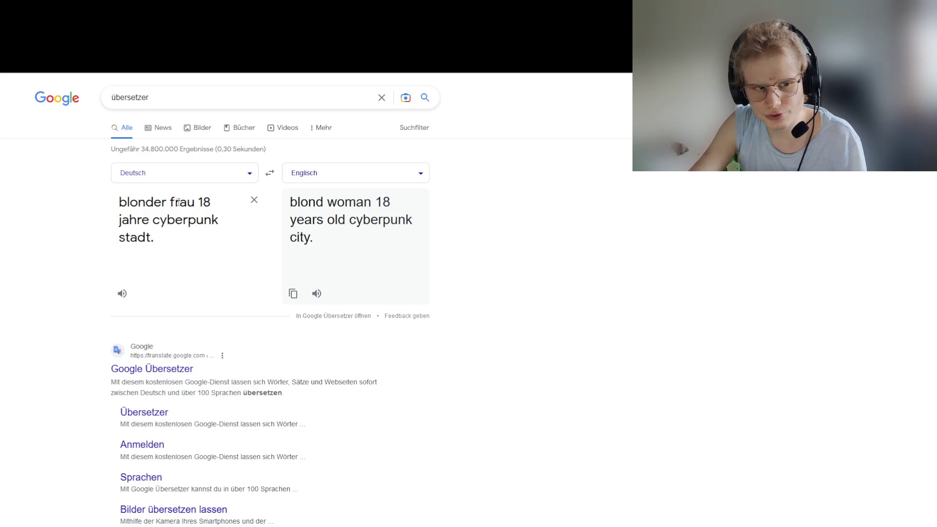
key("Right")
key("Up")
key("Up")
key("Right")
key("Right")
key("Right")
key("Right")
key("Right")
key("Right")
key("Right")
type("mit s")
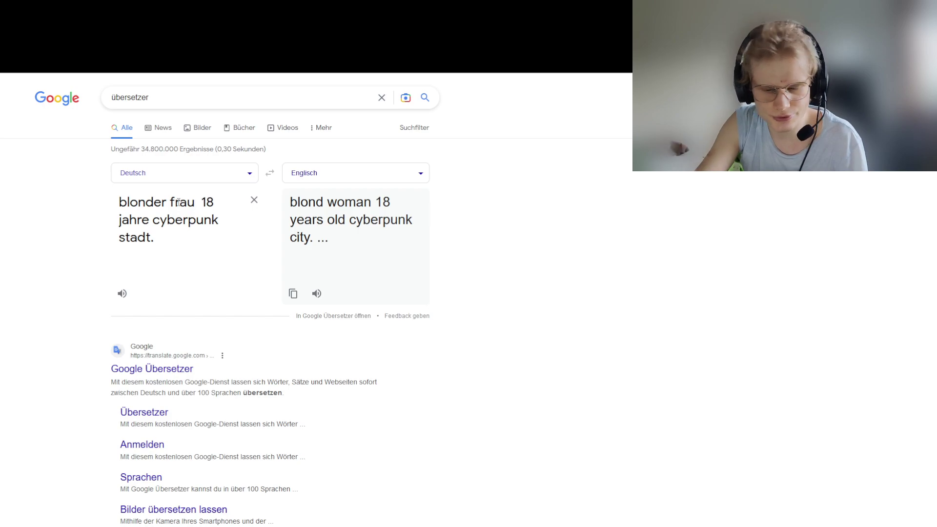
type("chönem ge")
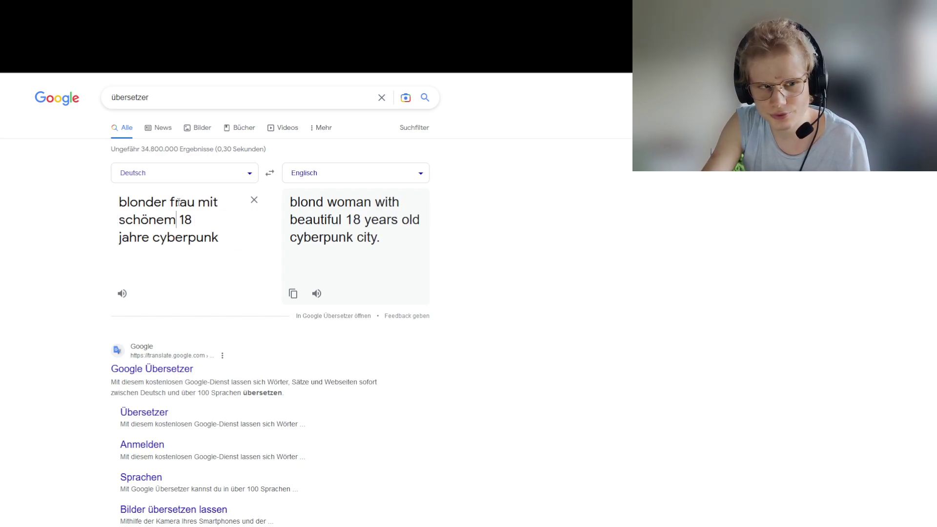
type("sicht")
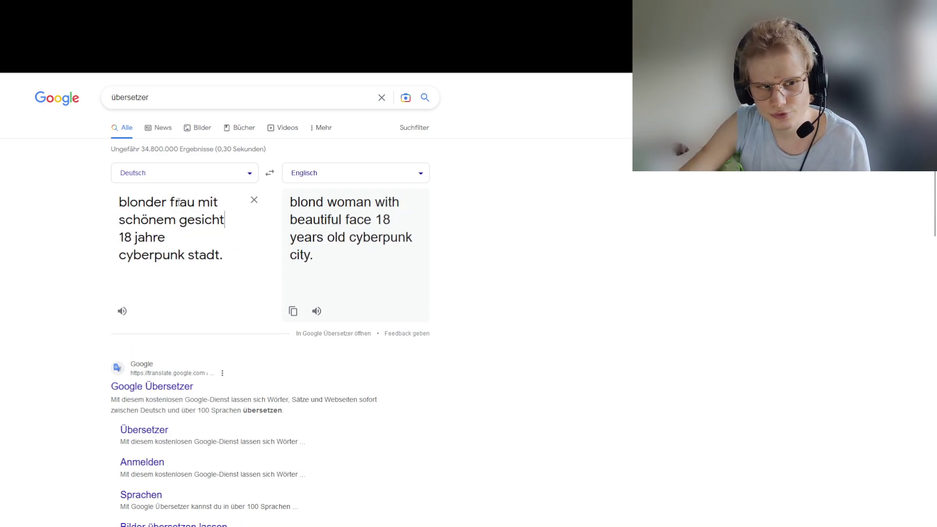
- Replace the Stable Diffusion prompt with the English translation "blond woman with beautiful face 18 years old cyberpunk city"
left_click_drag(336, 260, 280, 212)
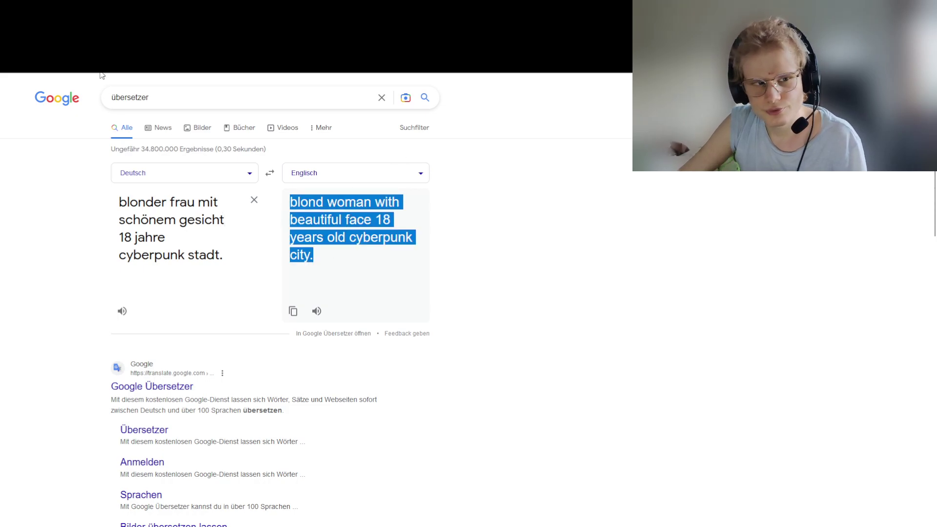
key("ctrl+c")
key("alt+Tab")
key("ctrl+a")
key("ctrl+v")
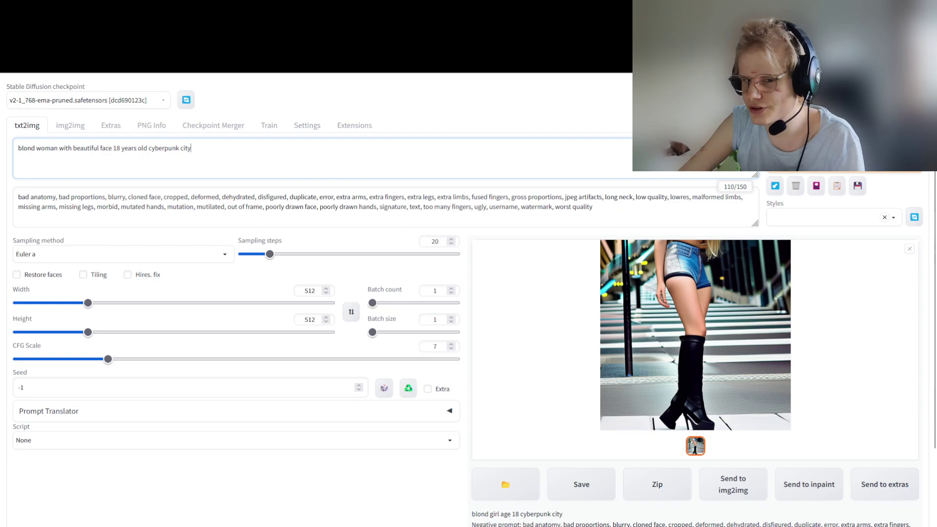
- Generate the image from the new prompt and inspect the previous image and the new result enlarged
left_click(634, 323)
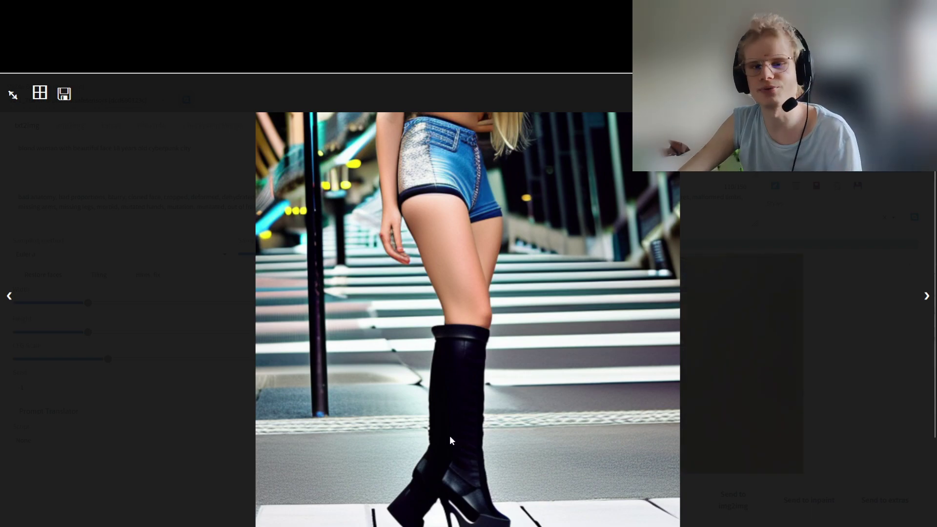
left_click(732, 239)
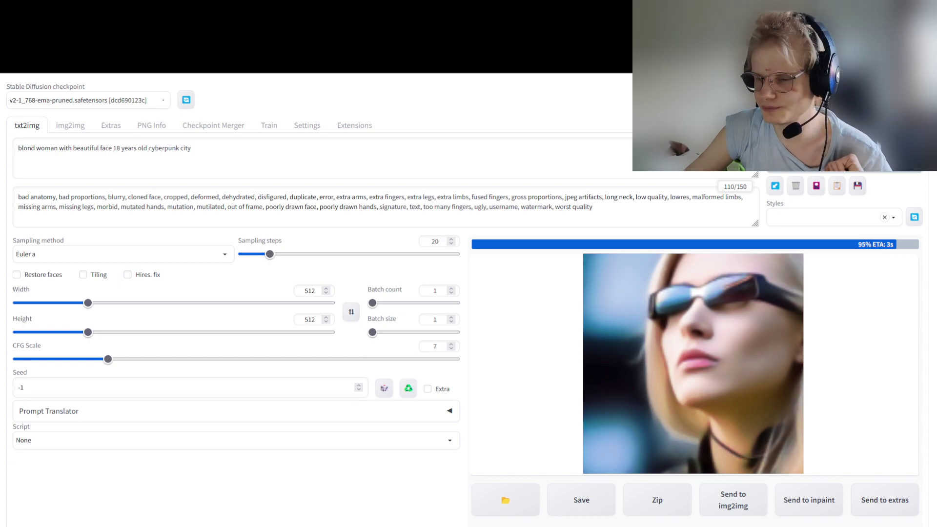
left_click(692, 371)
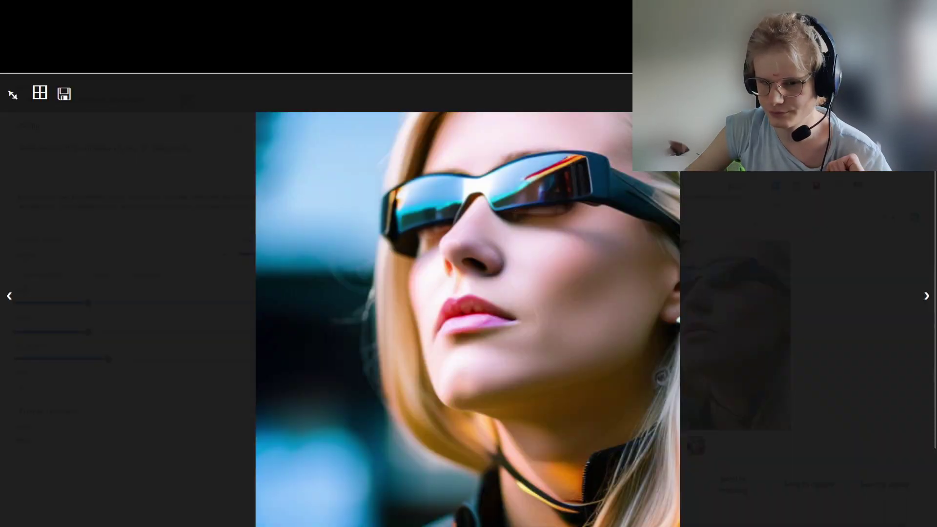
key("Escape")
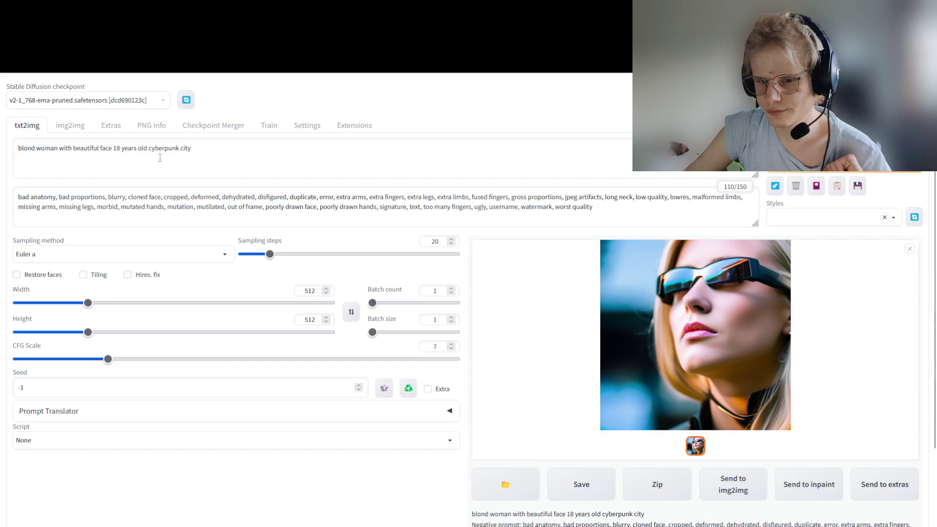
- Enable Restore faces for the text-to-image generation
left_click(211, 158)
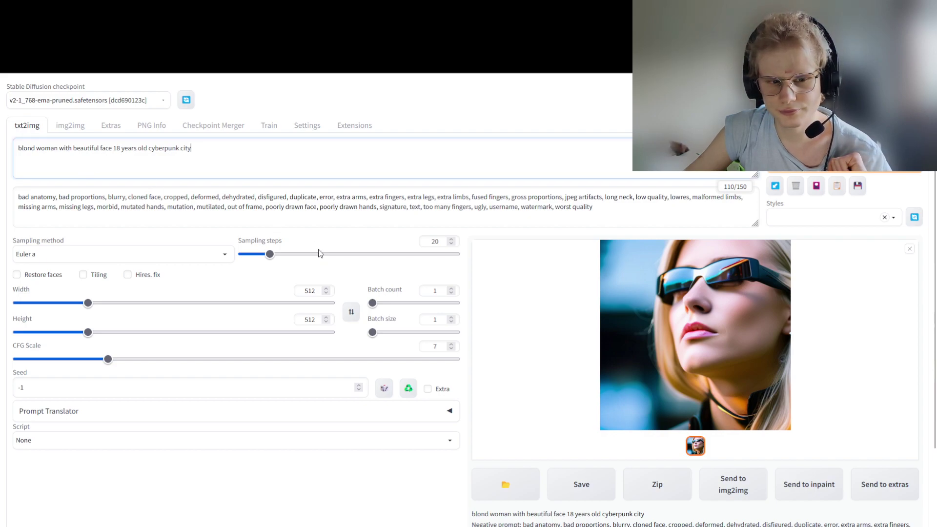
double_click(312, 290)
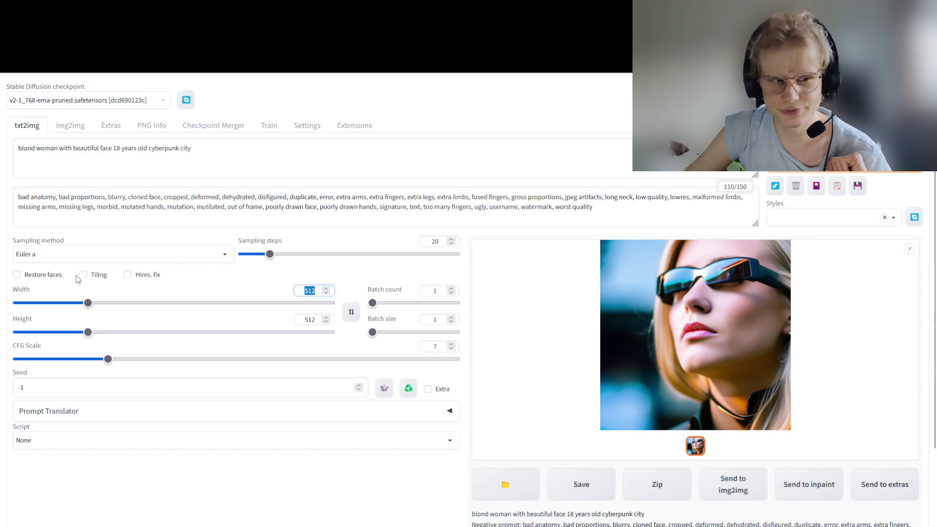
left_click(55, 275)
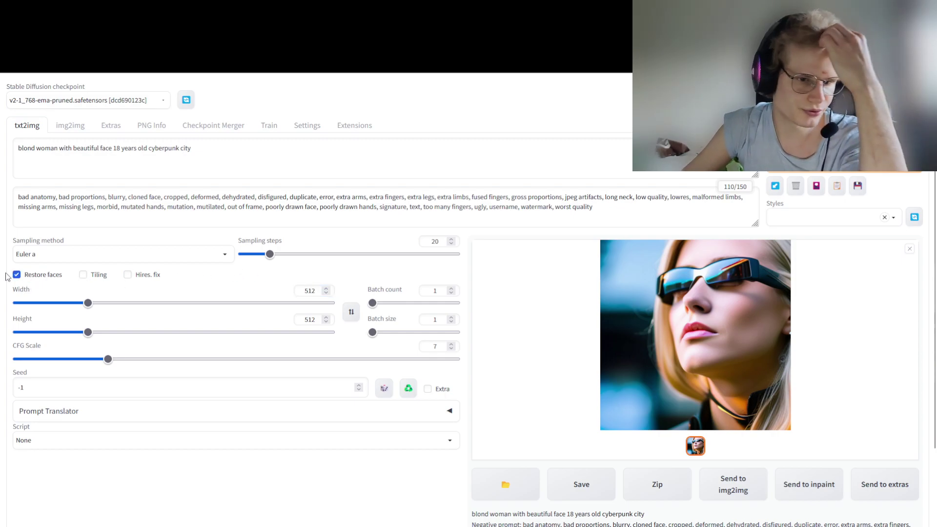
- Go to img2img and inspect the generated image of the young man enlarged
left_click(71, 125)
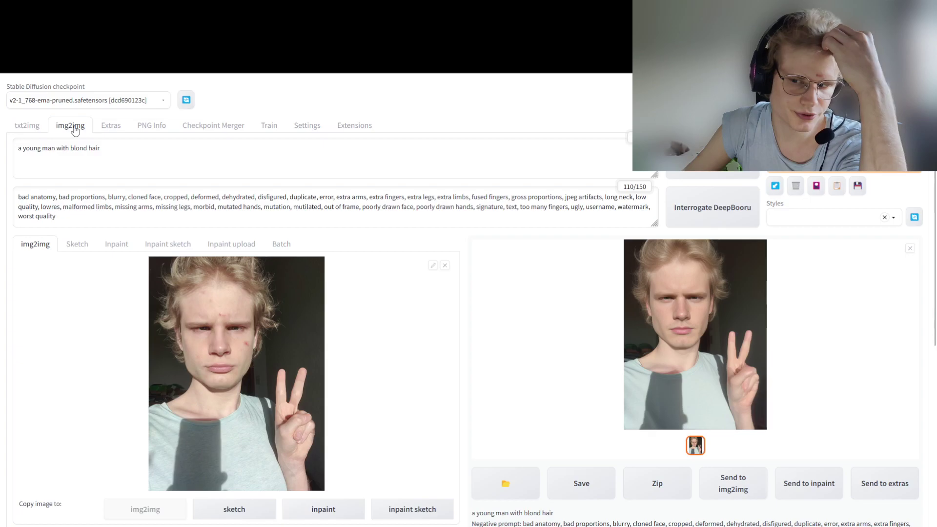
left_click(757, 341)
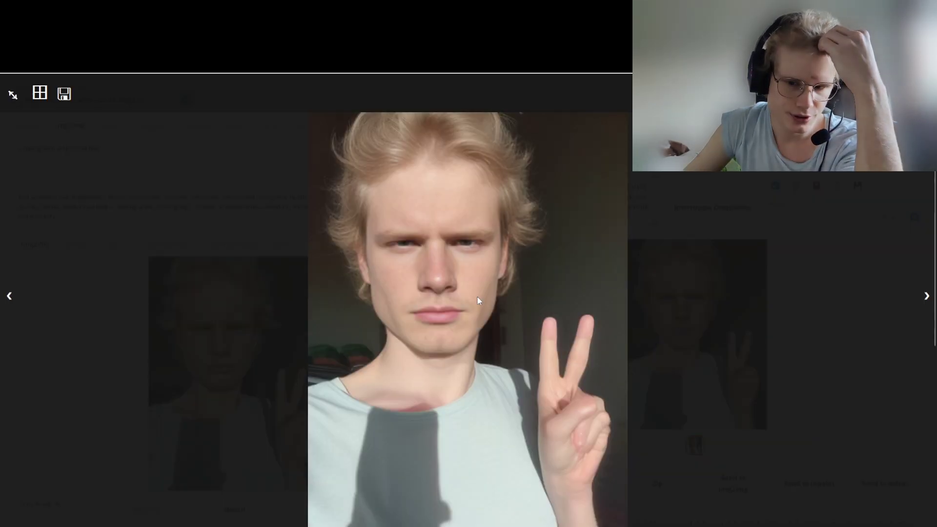
left_click(238, 300)
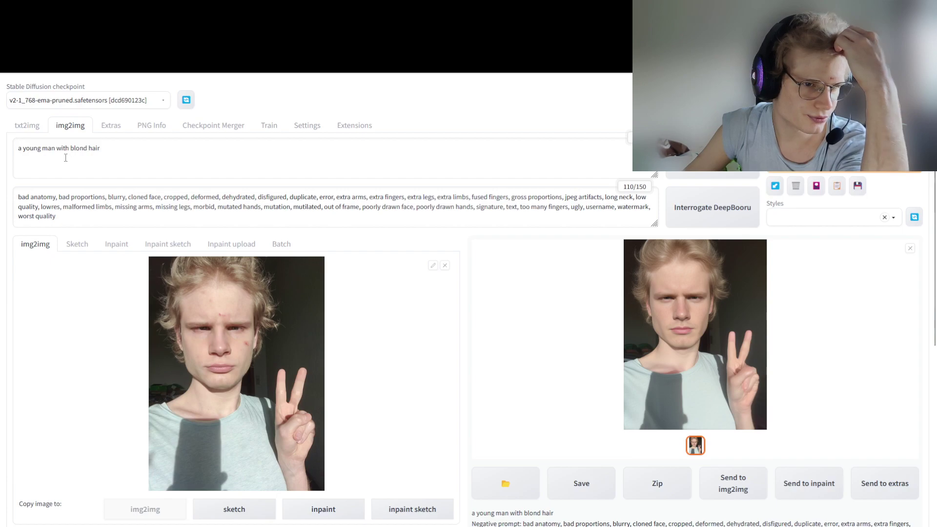
left_click(50, 154)
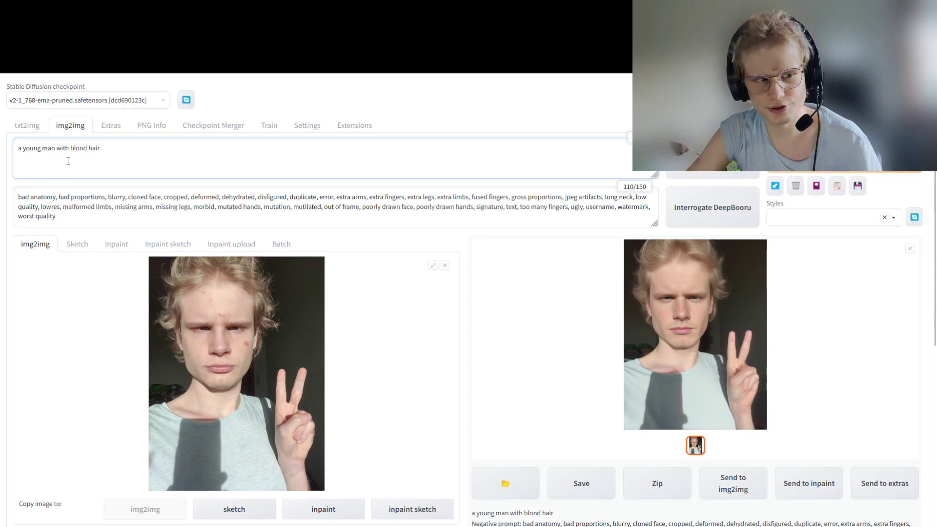
- Replace "man with blond hair" in the img2img prompt with "blond woman with beautiful face 18 year" copied from the txt2img prompt
left_click(27, 125)
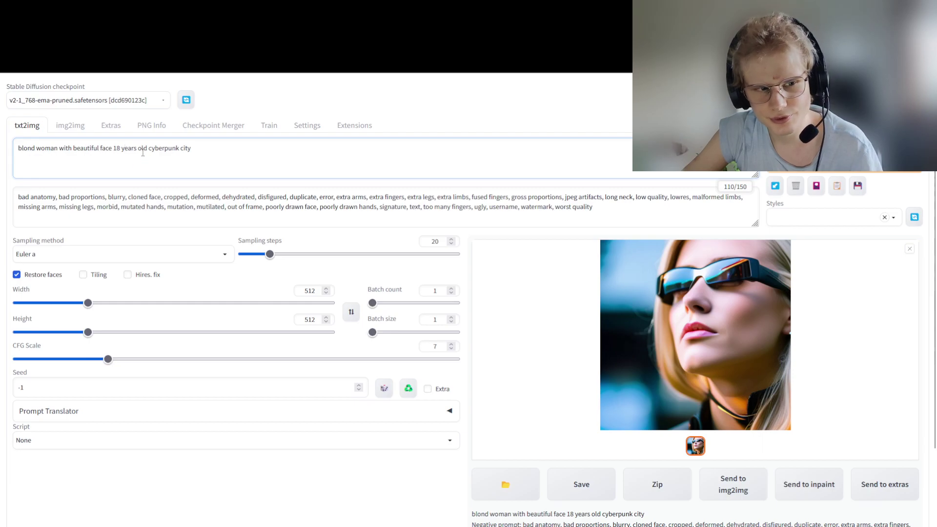
left_click_drag(136, 151, 1, 153)
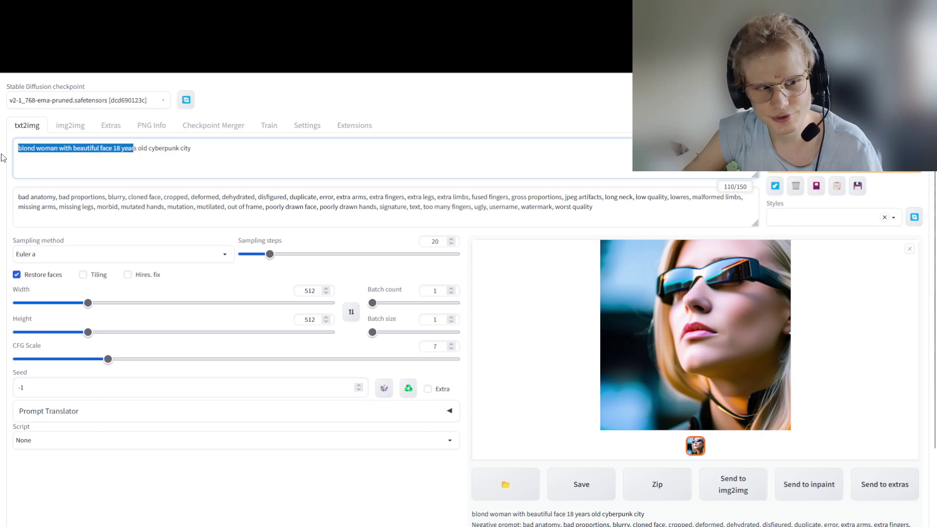
left_click(70, 125)
left_click(130, 157)
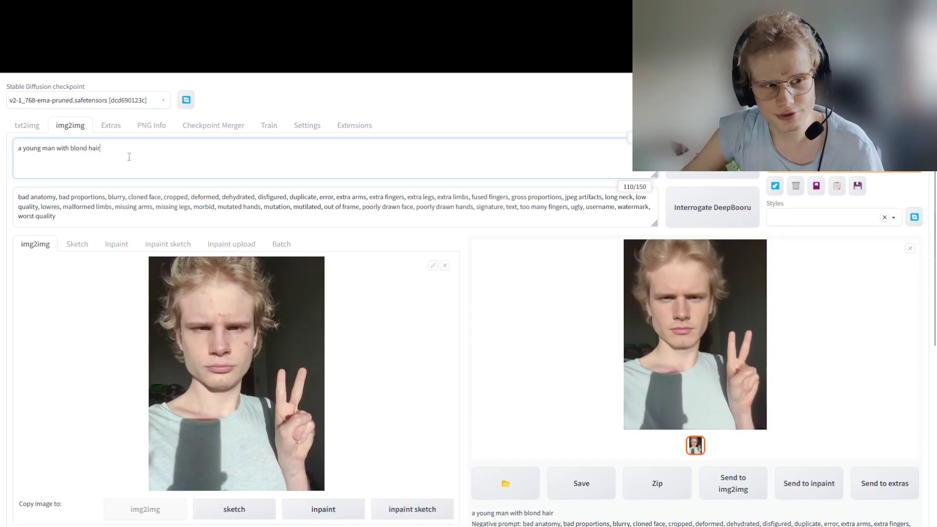
key("ctrl+a")
key("ctrl+v")
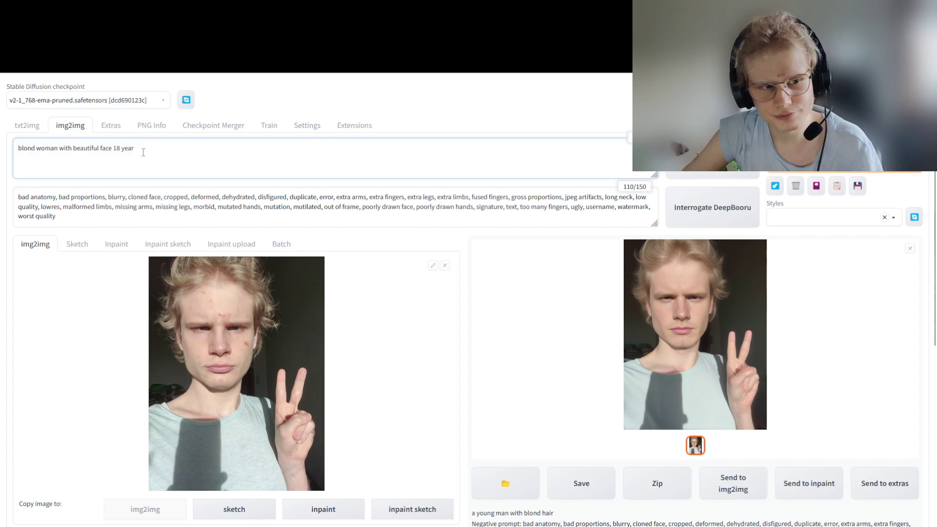
key("ctrl+z")
left_click_drag(134, 151, 43, 161)
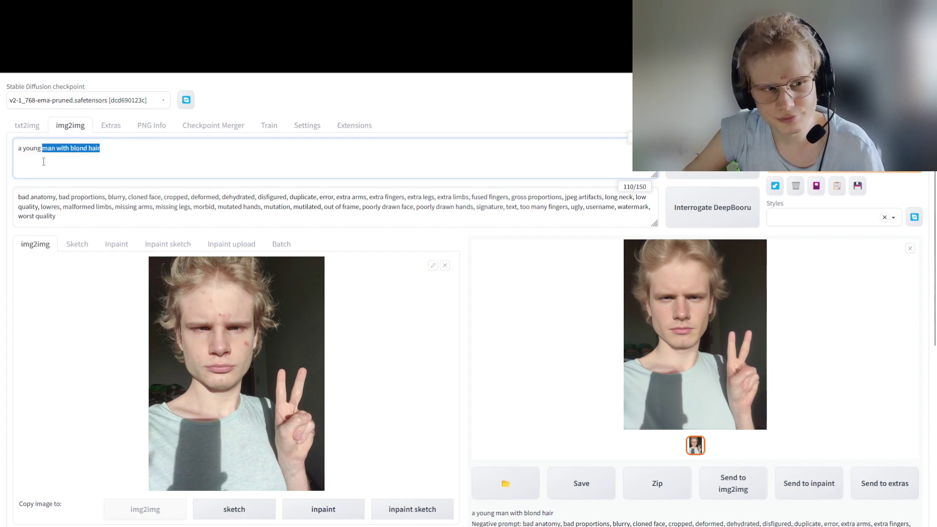
key("ctrl+v")
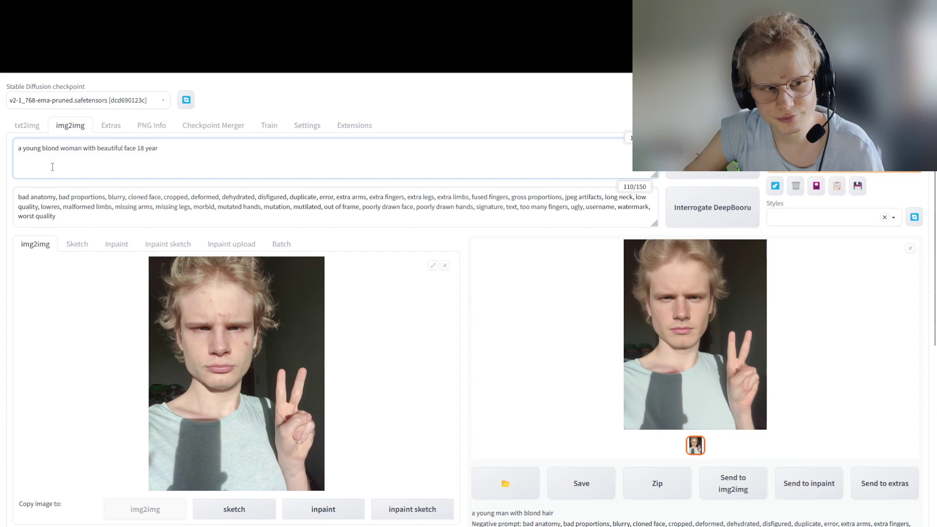
- Generate the img2img image from the changed prompt, review the generation settings, and inspect the result enlarged
left_click(792, 154)
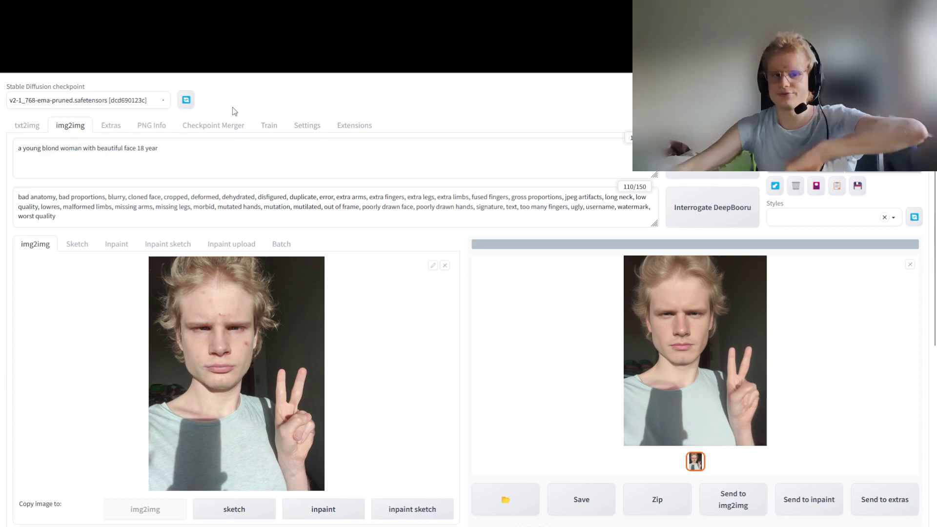
scroll(285, 351, "down", 6)
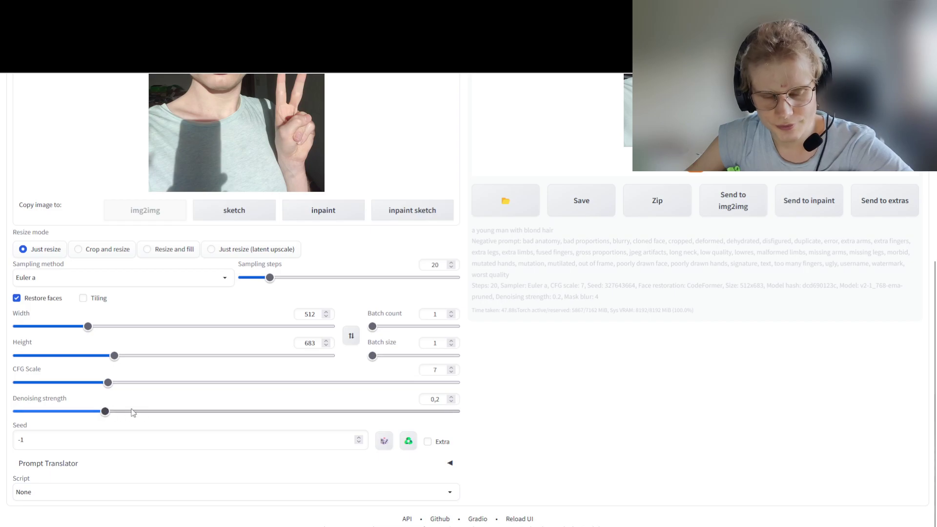
scroll(544, 432, "up", 6)
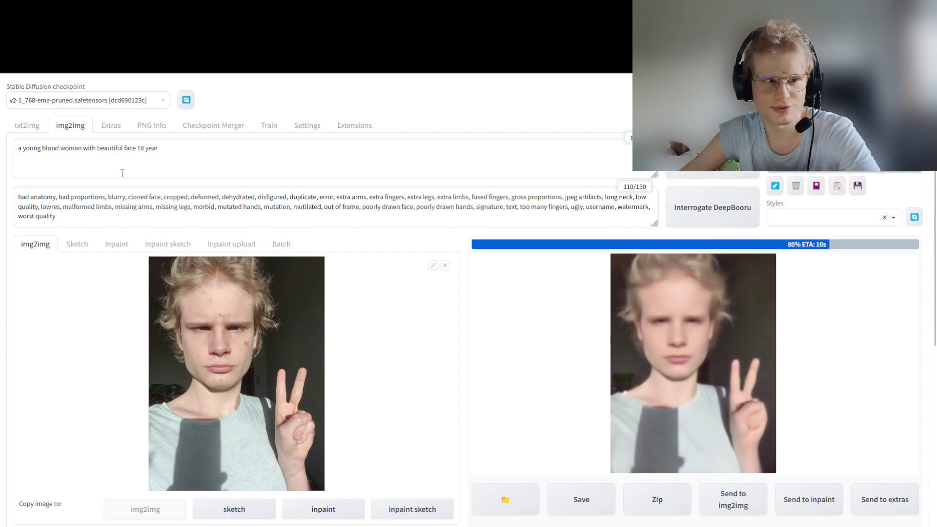
left_click(666, 315)
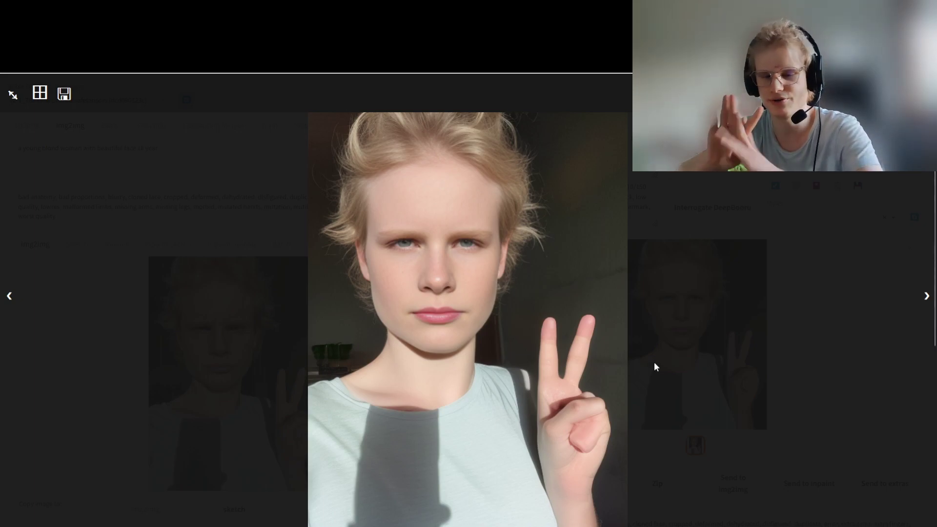
left_click(654, 383)
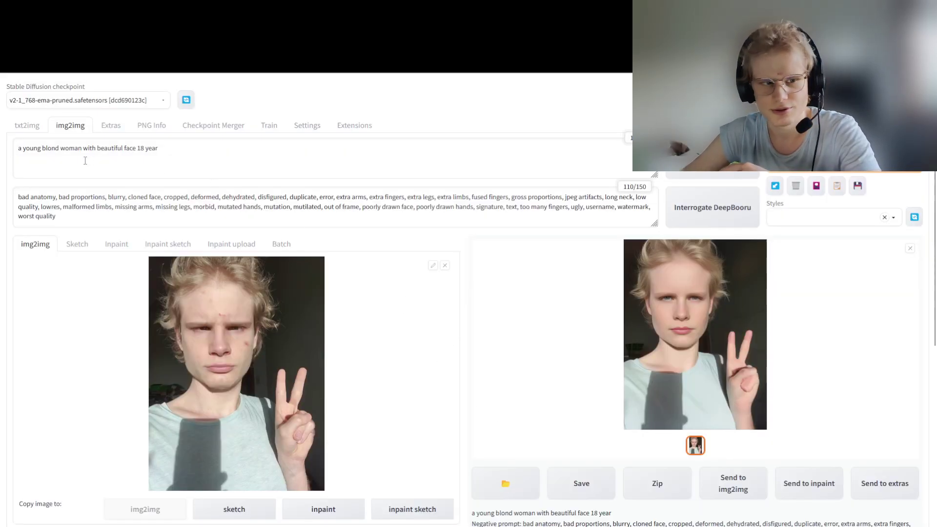
- Replace "woman" with "man" in the img2img prompt so it reads "a young blond man with beautiful face 18 year"
double_click(68, 152)
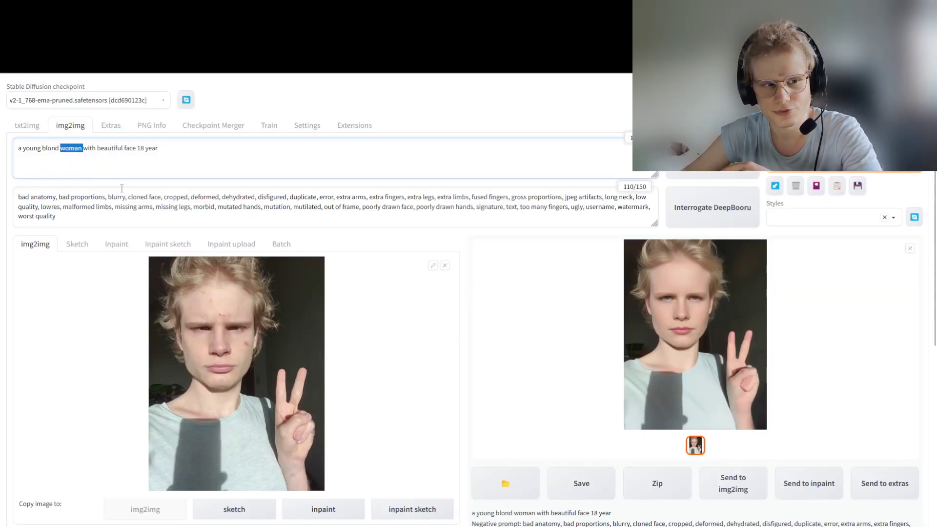
type("man")
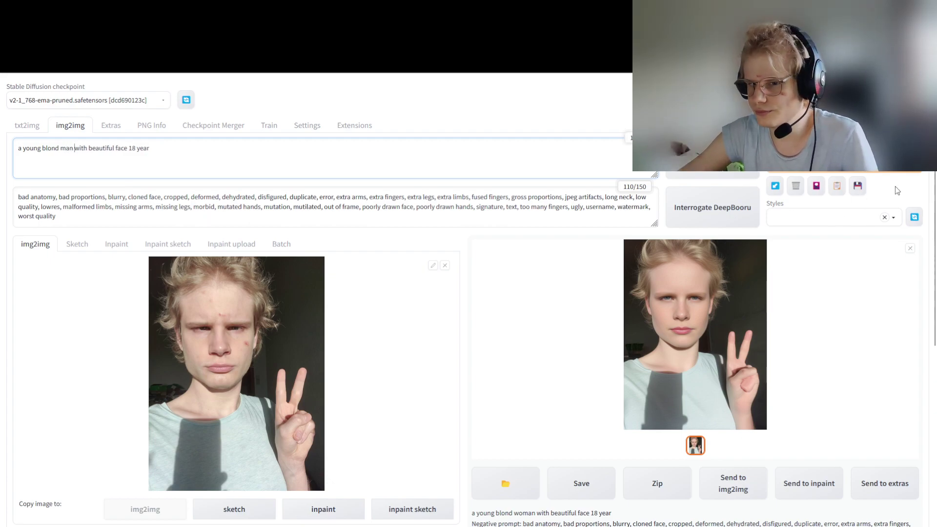
- Generate the img2img image from the changed prompt and look over the generation settings during the run
left_click(844, 154)
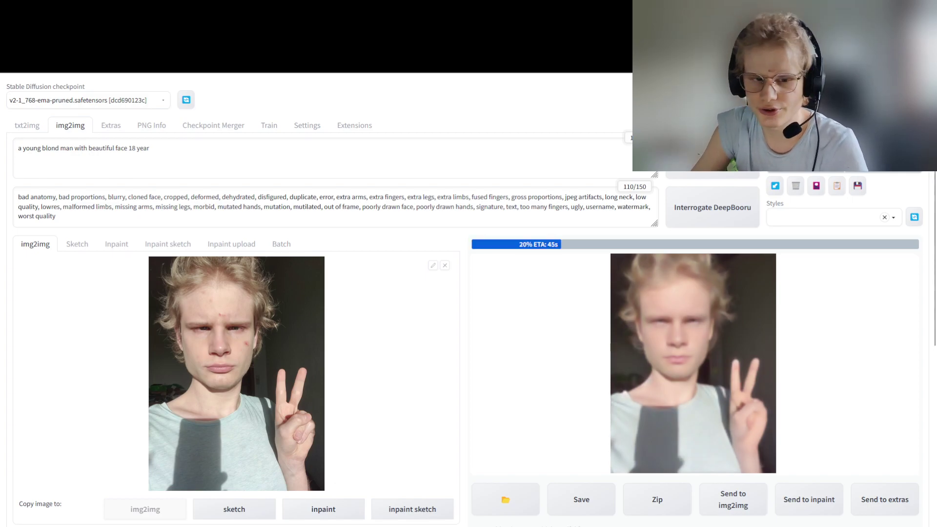
scroll(436, 389, "down", 3)
scroll(436, 388, "down", 3)
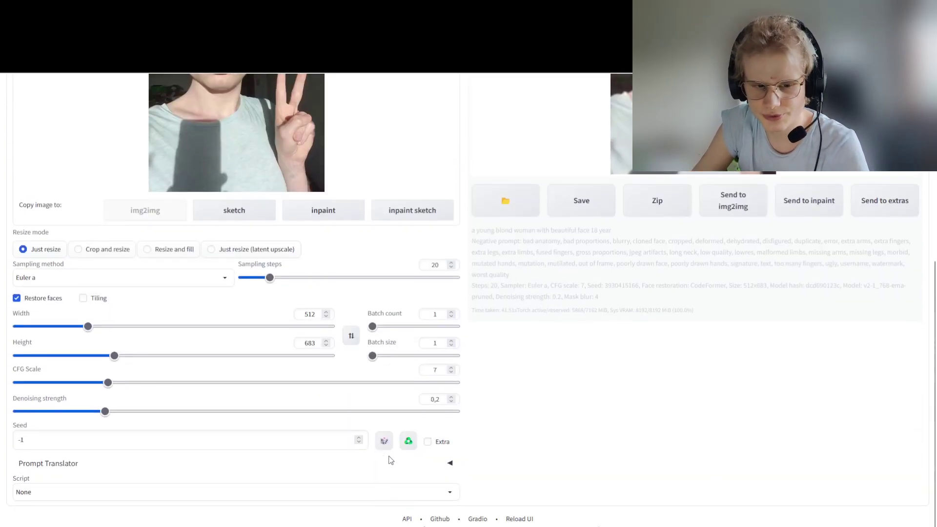
scroll(634, 361, "up", 5)
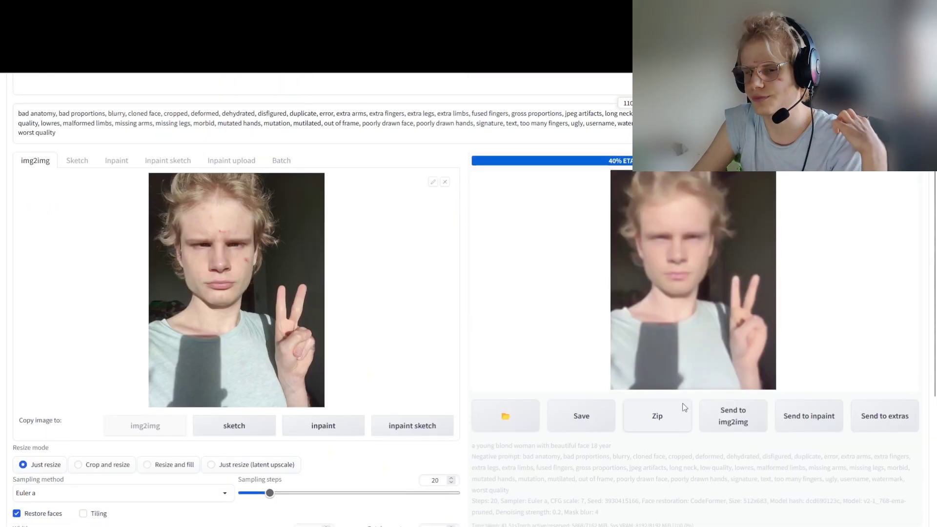
scroll(652, 316, "down", 4)
scroll(647, 322, "up", 3)
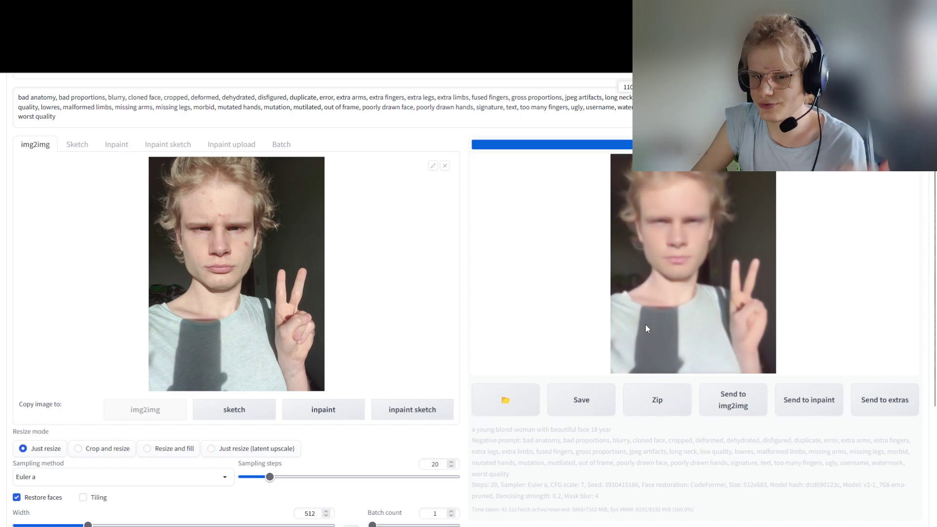
scroll(646, 321, "down", 3)
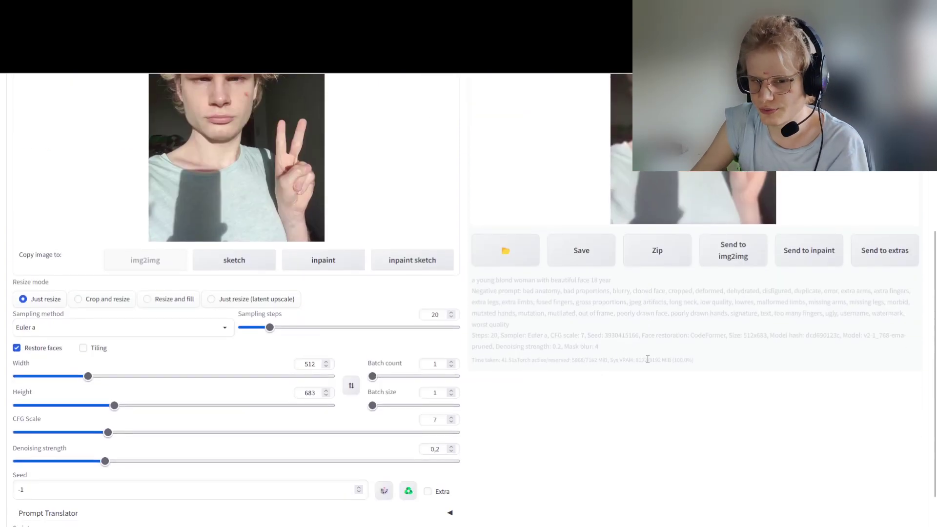
double_click(616, 333)
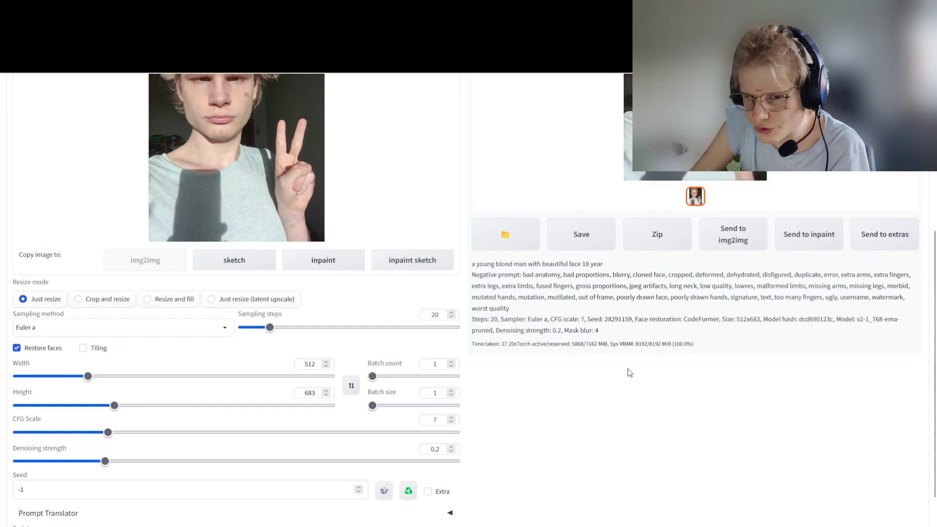
left_click(192, 479)
key("ctrl+a")
key("ctrl+v")
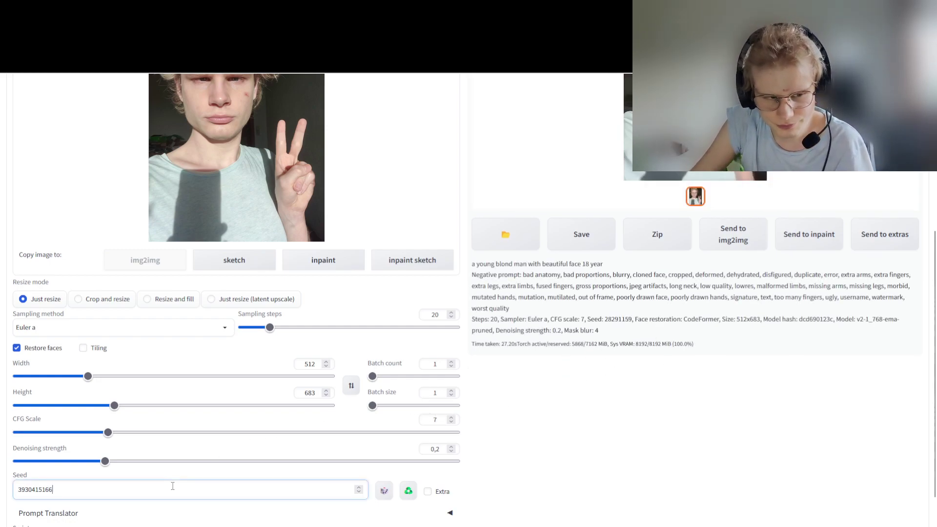
- Inspect the image generated from the young blond man prompt with a random seed enlarged
scroll(415, 437, "up", 5)
left_click(685, 365)
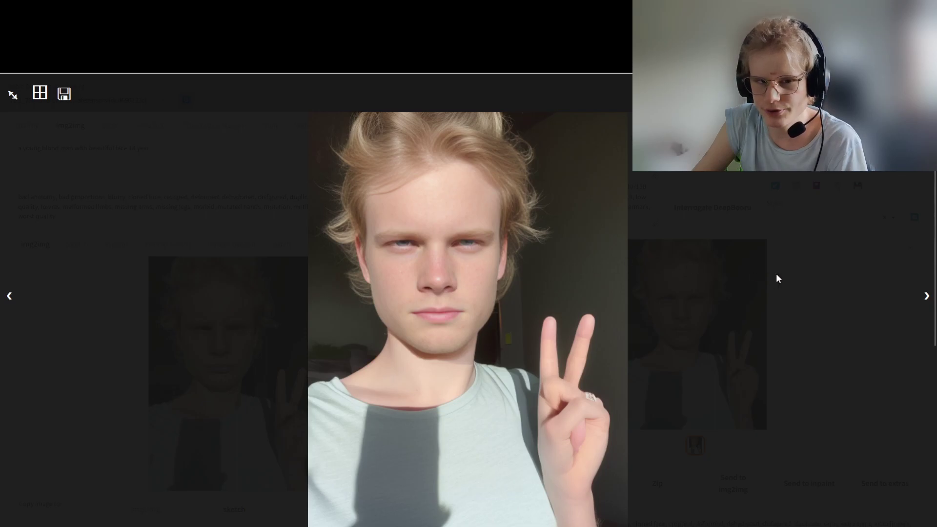
left_click(798, 270)
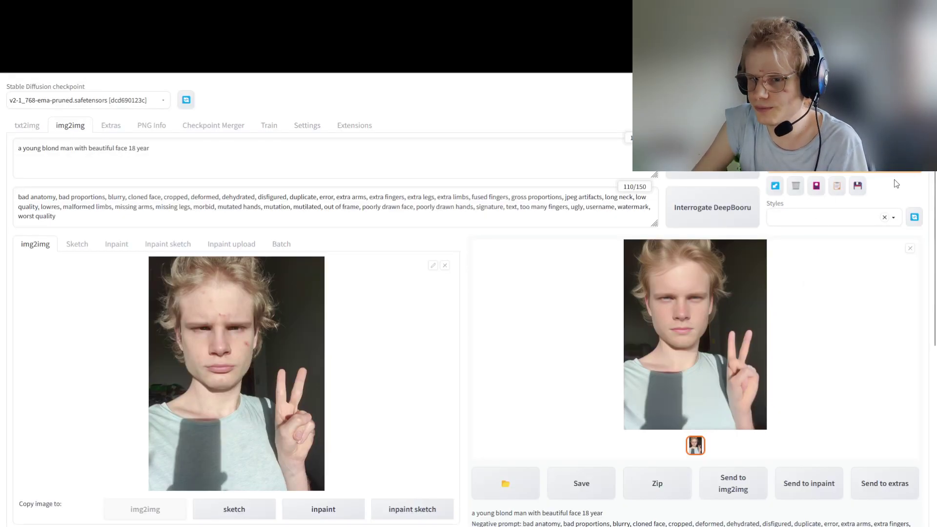
- Generate the img2img image again with the fixed seed and copy the prompt "a young blond man with beautiful face 18 year"
left_click(887, 165)
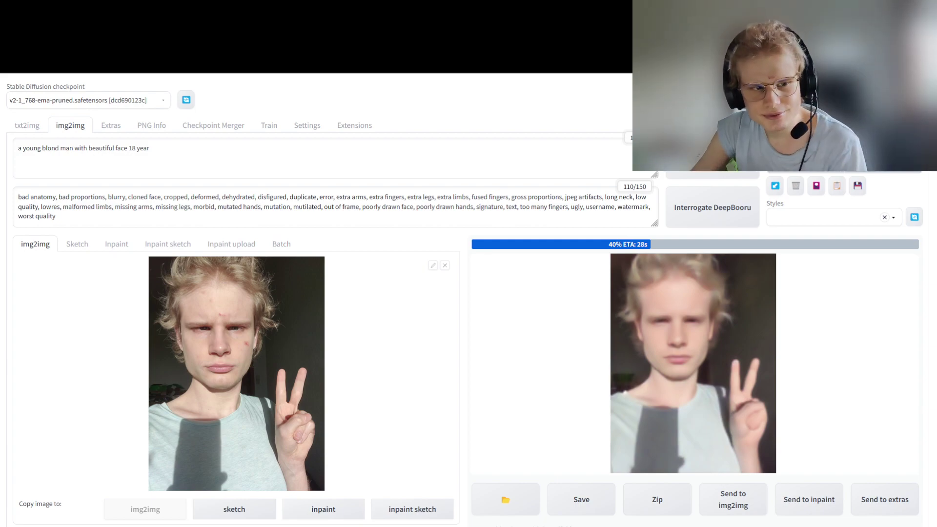
triple_click(234, 145)
key("ctrl+c")
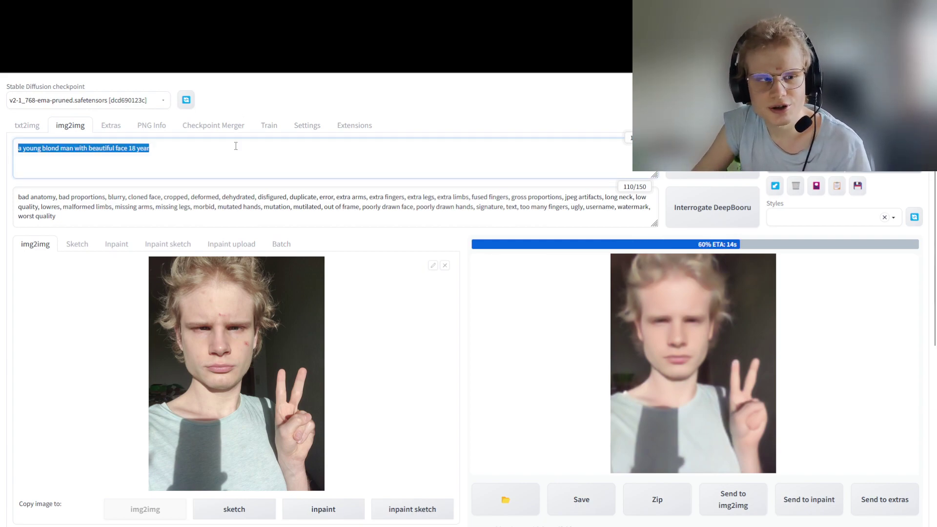
scroll(502, 250, "down", 3)
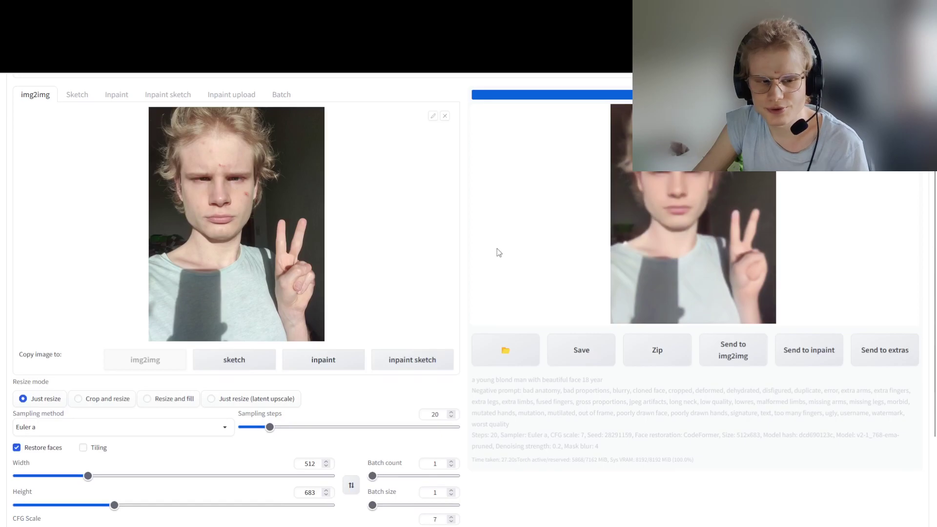
scroll(496, 248, "up", 3)
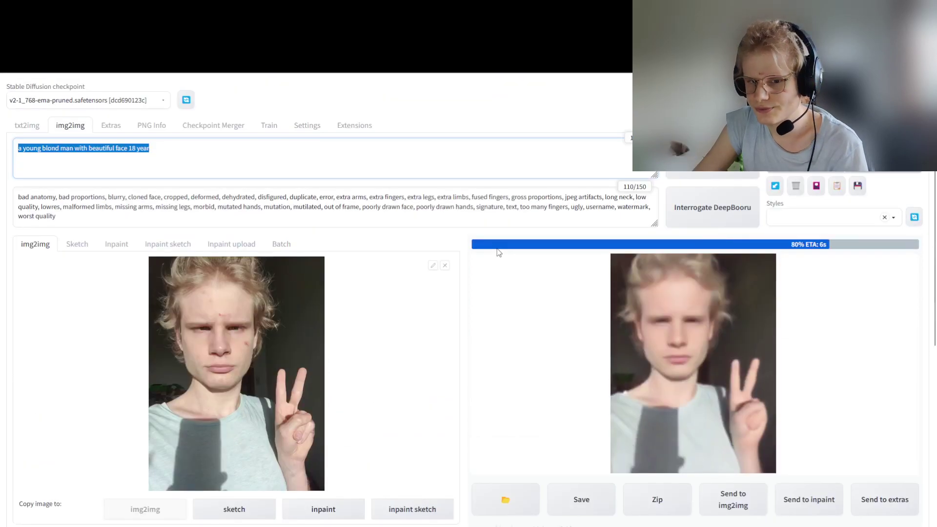
key("alt+Tab")
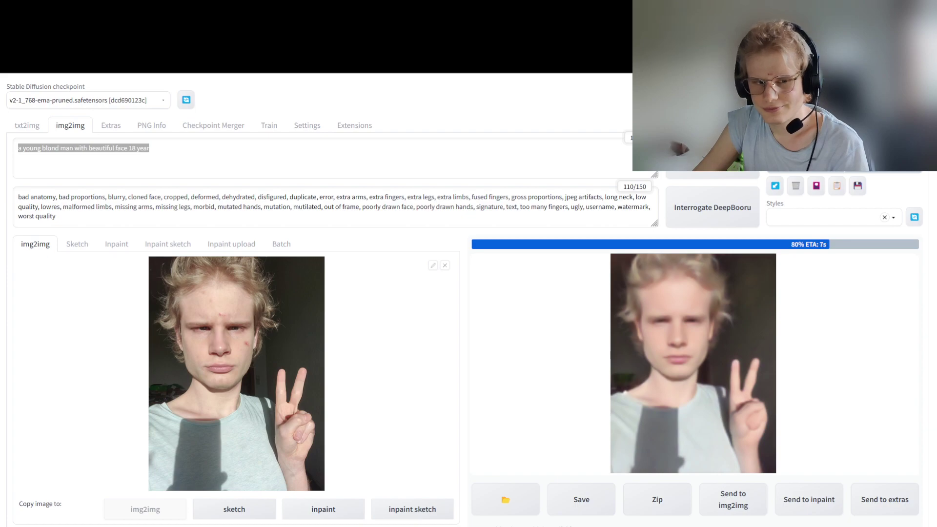
key("alt+Tab")
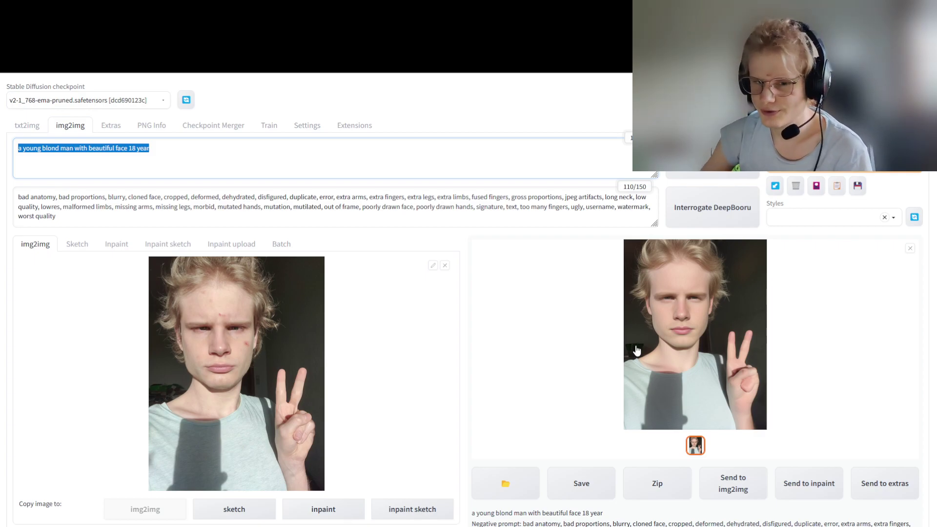
- Inspect the img2img result made with the fixed seed in the enlarged view
left_click(712, 332)
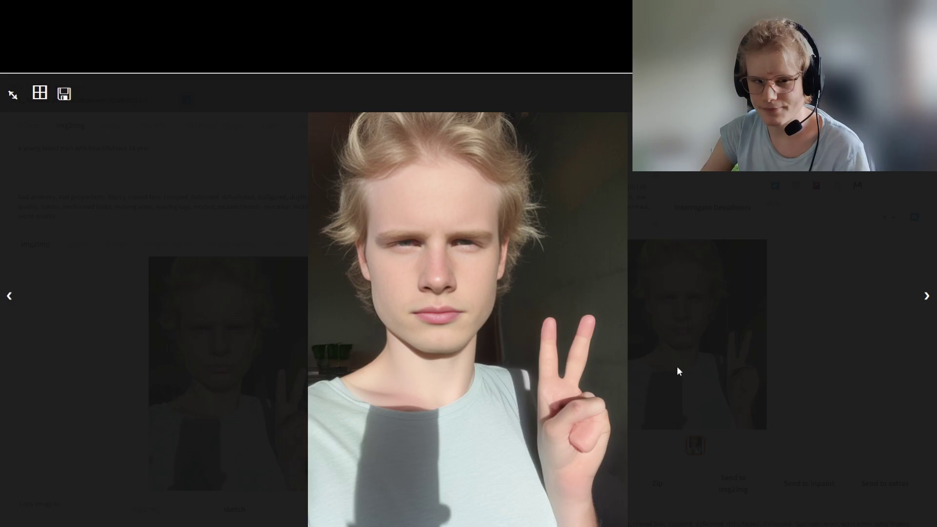
left_click(677, 366)
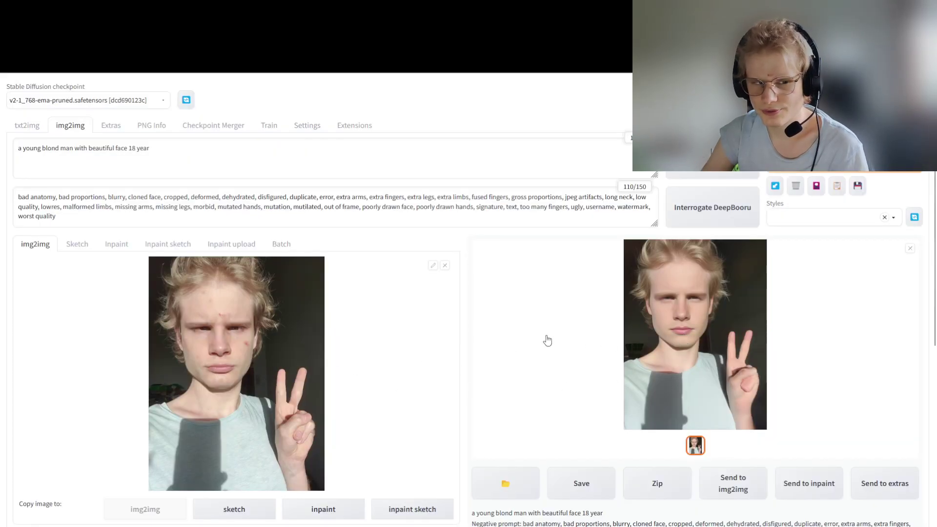
left_click(734, 307)
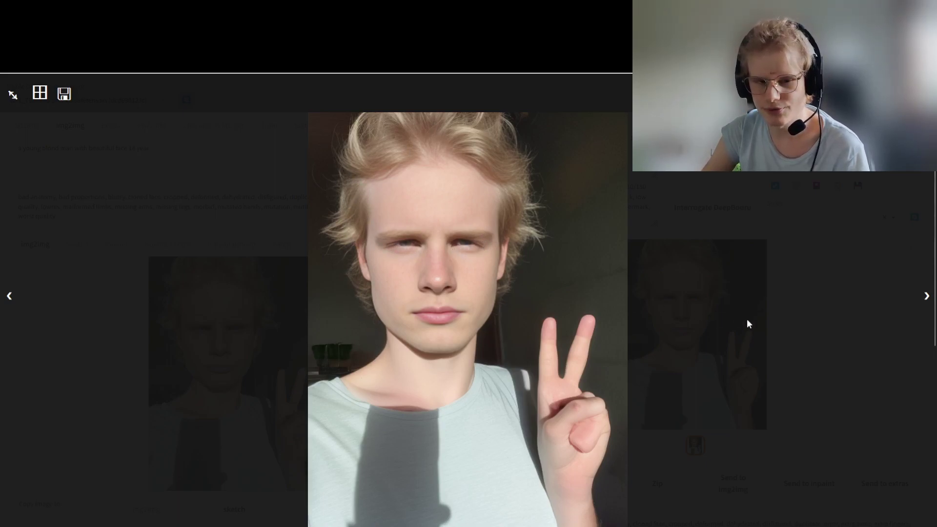
left_click(712, 303)
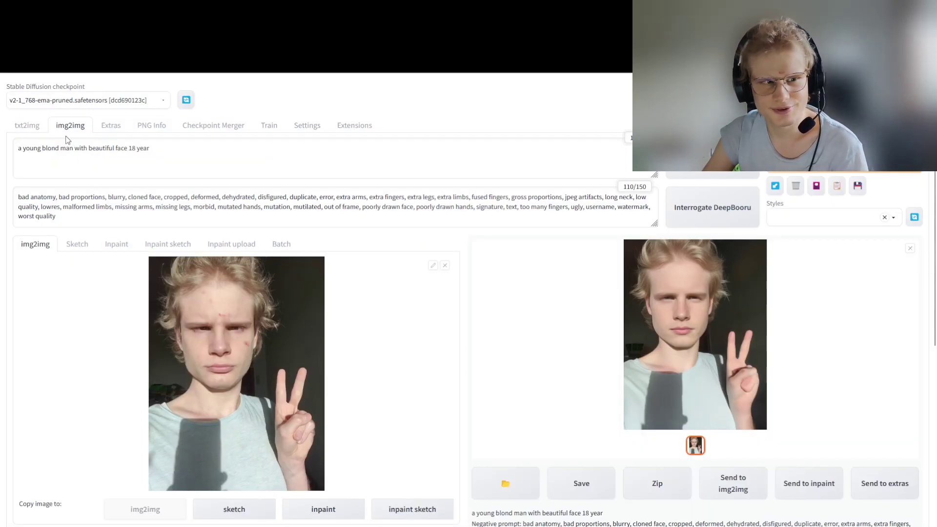
- Replace the txt2img prompt with the copied text "a young blond man with beautiful face 18 year"
left_click(34, 129)
left_click(190, 159)
key("ctrl+a")
key("ctrl+v")
key("ctrl+a")
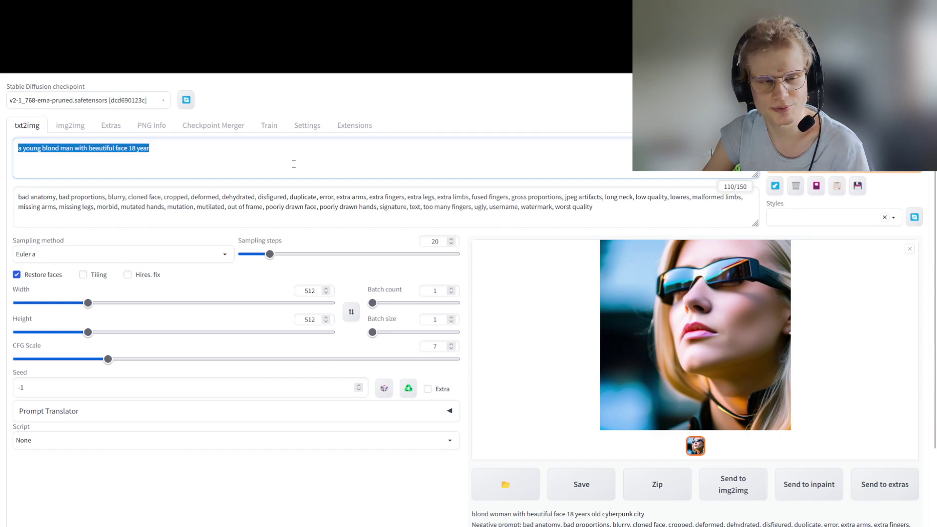
left_click(294, 164)
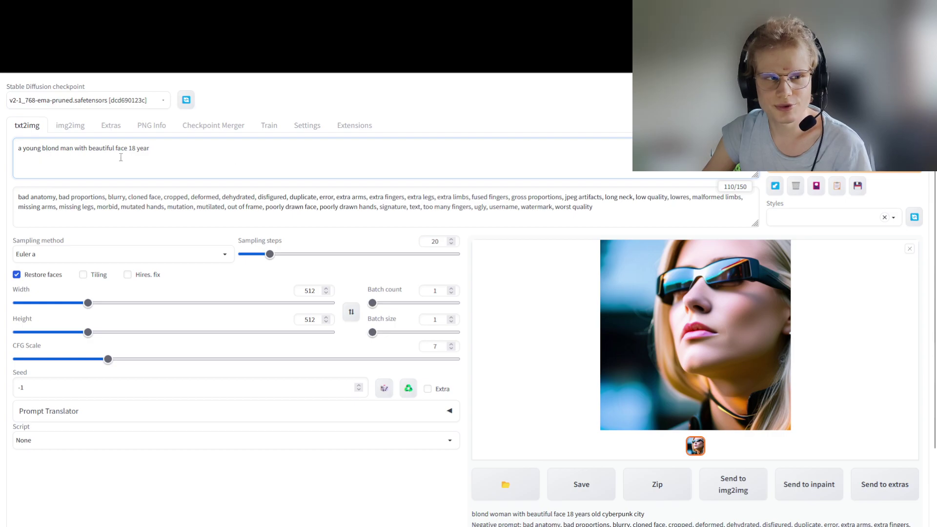
key("ctrl+a")
key("Right")
left_click(110, 125)
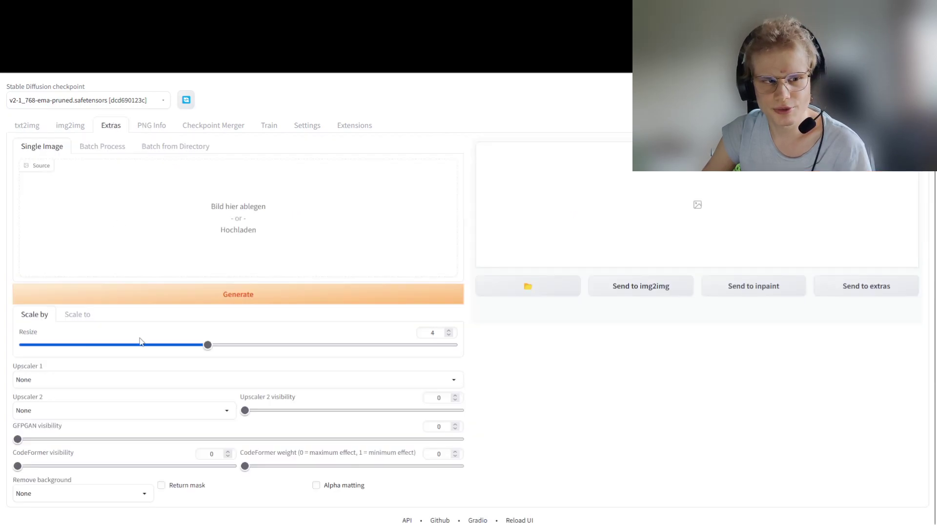
left_click(69, 126)
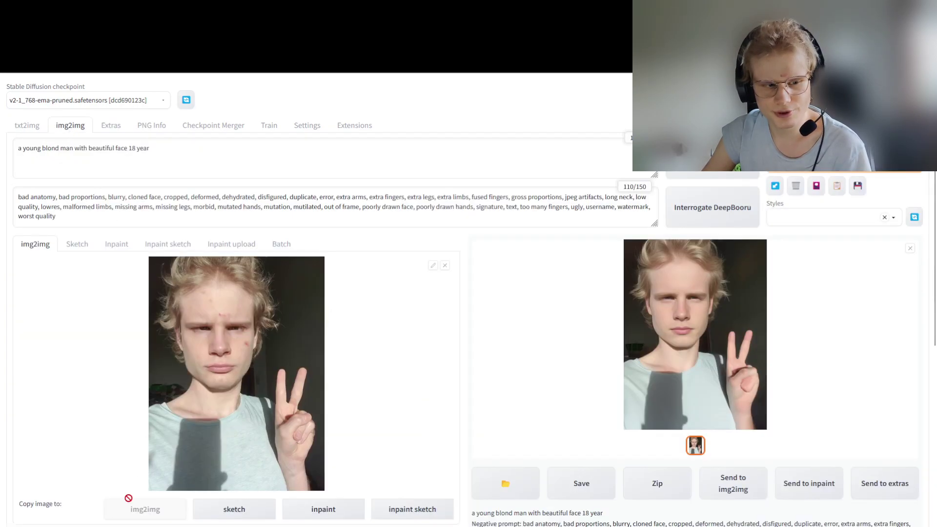
scroll(112, 342, "down", 5)
double_click(96, 429)
key("ctrl+c")
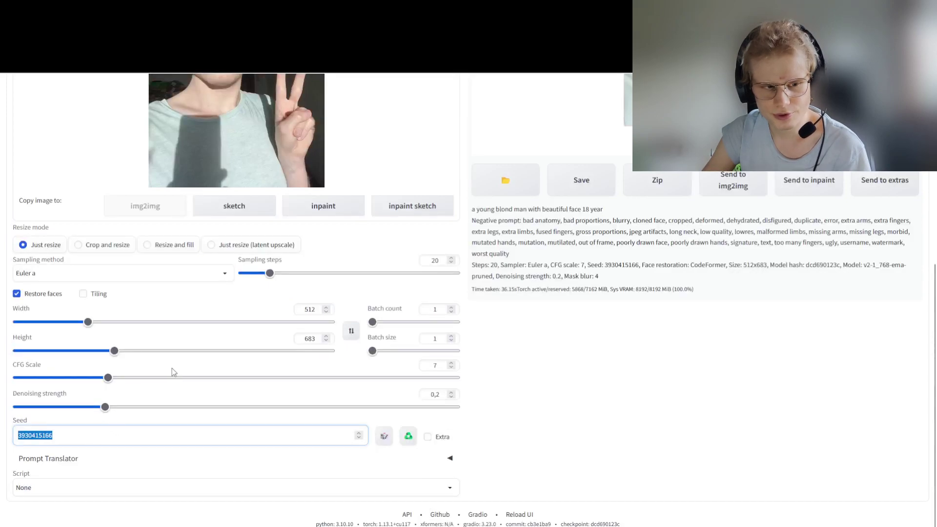
scroll(311, 408, "up", 1)
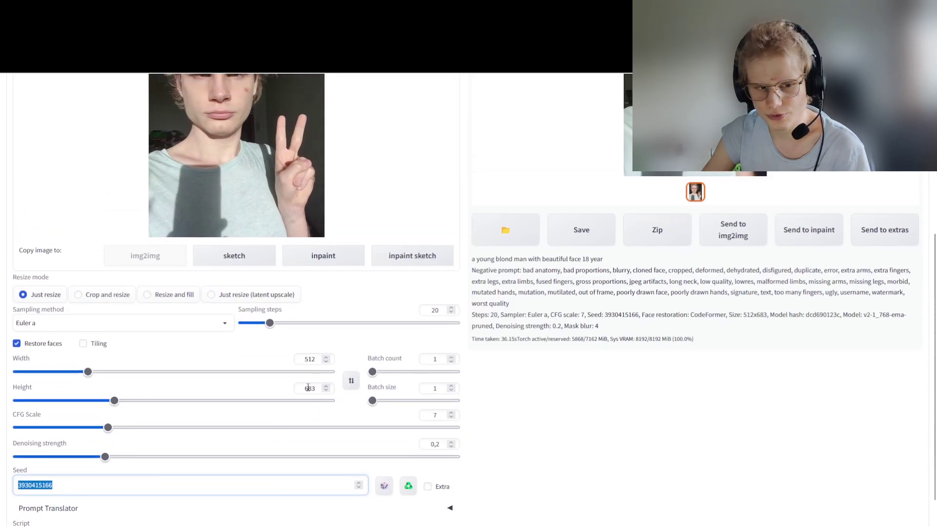
scroll(308, 387, "up", 5)
left_click(27, 120)
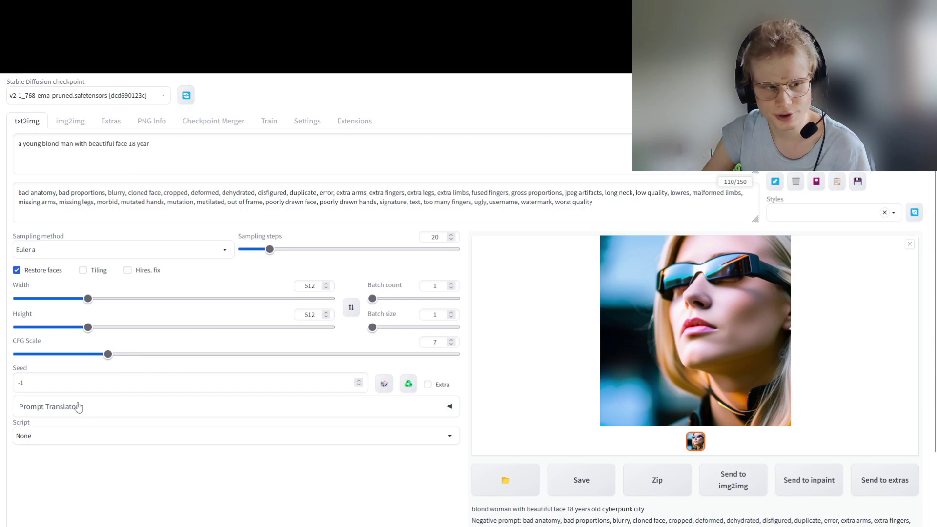
left_click(220, 156)
key("ctrl+z")
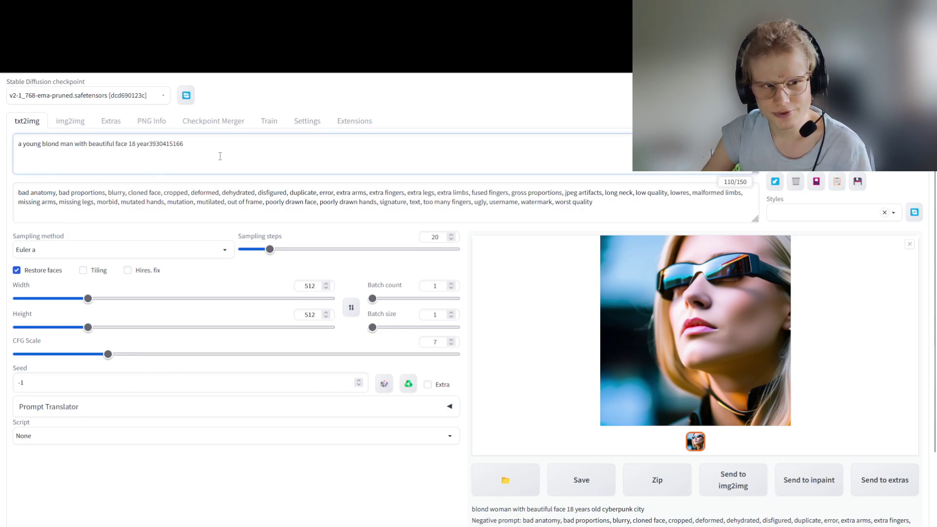
key("ctrl+y")
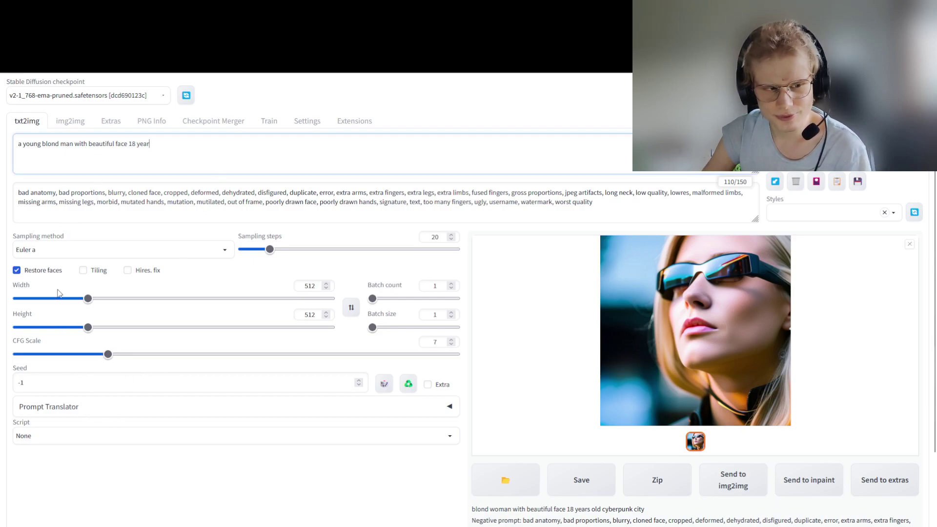
left_click(63, 383)
key("ctrl+a")
key("ctrl+v")
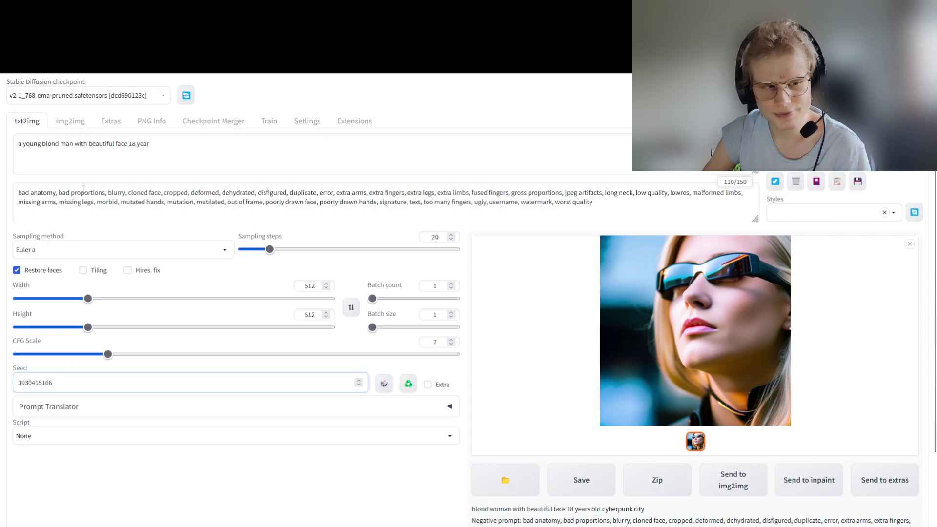
- Compare the img2img settings with txt2img, set the txt2img height to 683 to match, and generate the image
left_click(73, 121)
scroll(75, 433, "down", 5)
left_click(75, 433)
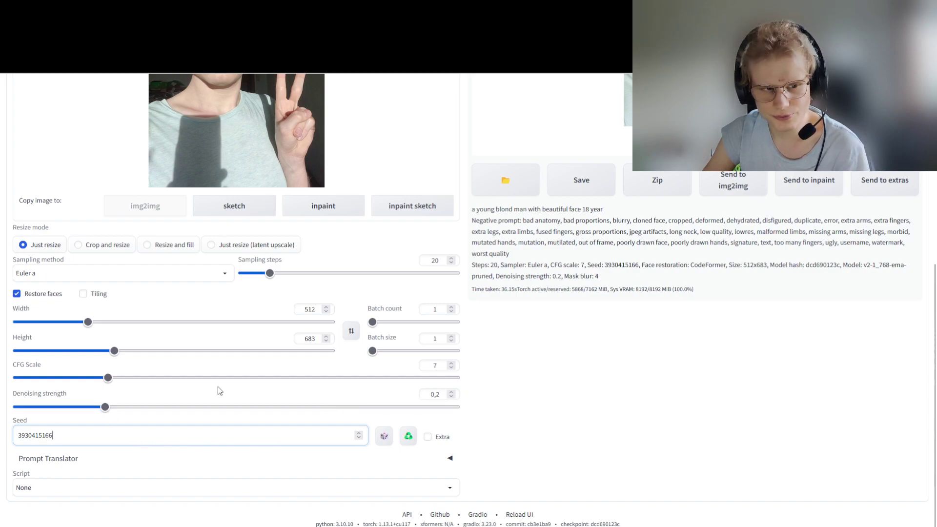
scroll(123, 298, "up", 6)
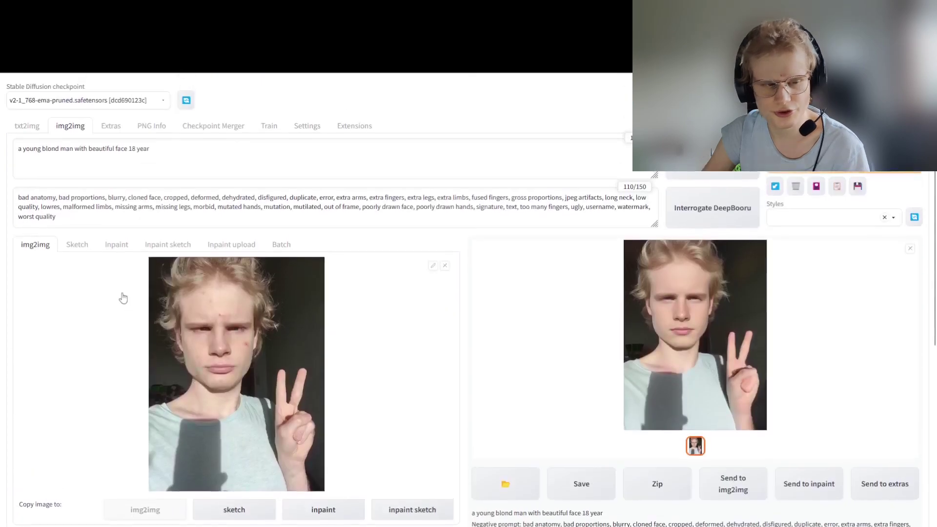
left_click(27, 126)
scroll(83, 391, "down", 2)
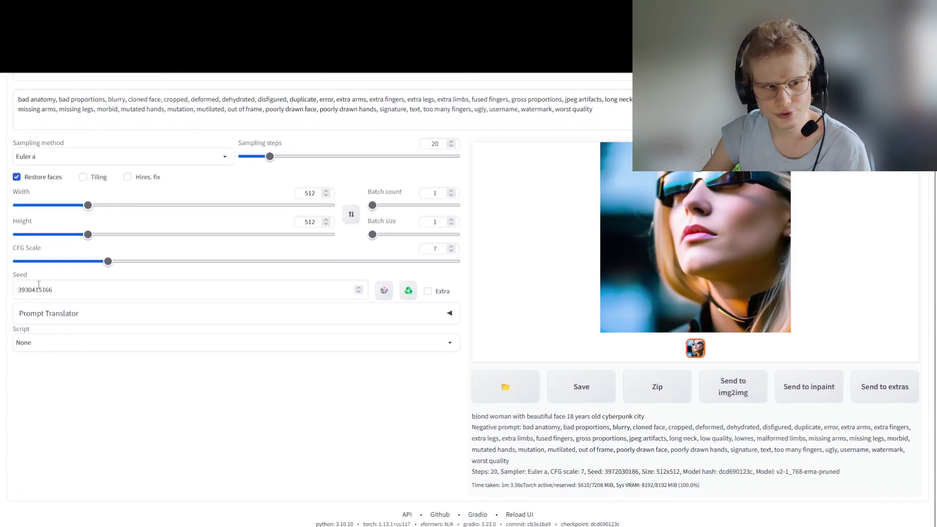
scroll(203, 291, "up", 2)
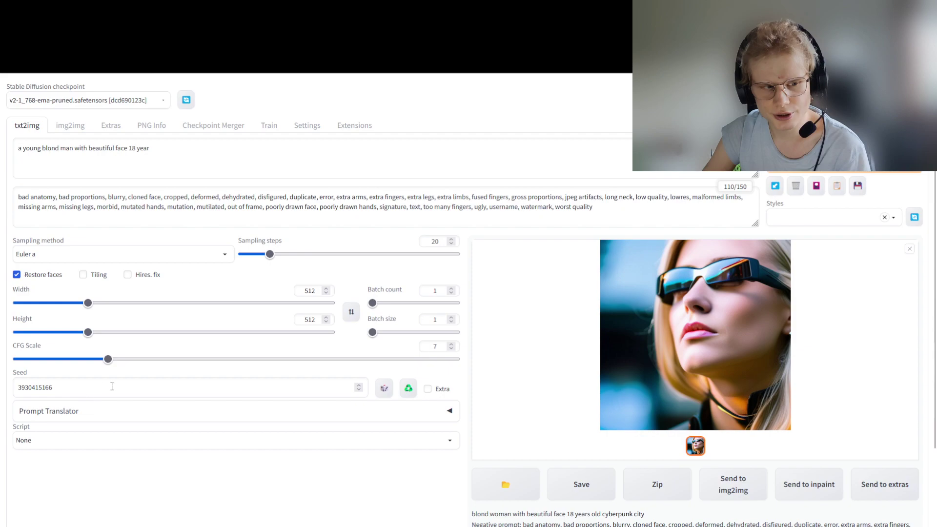
double_click(308, 319)
type("683")
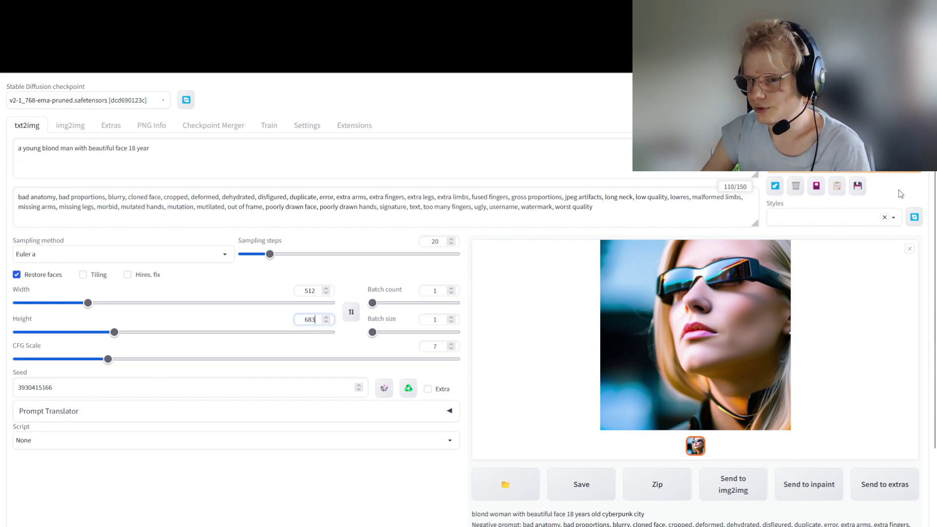
left_click(890, 161)
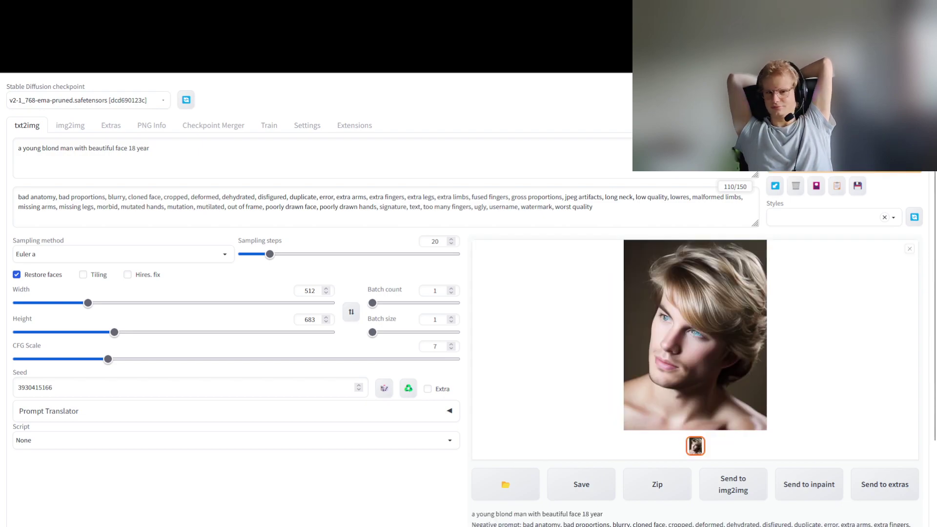
- Enlarge the generated txt2img portrait and compare it with the img2img result
left_click(706, 314)
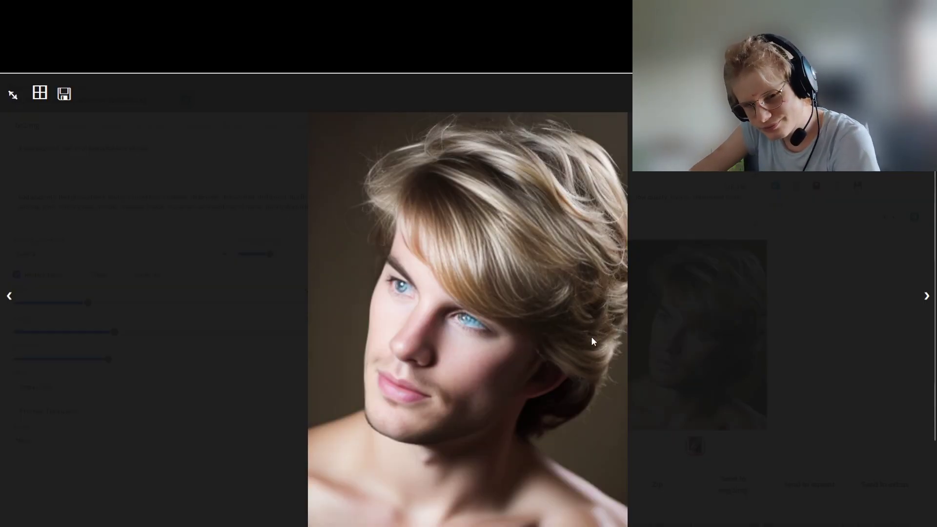
left_click(686, 315)
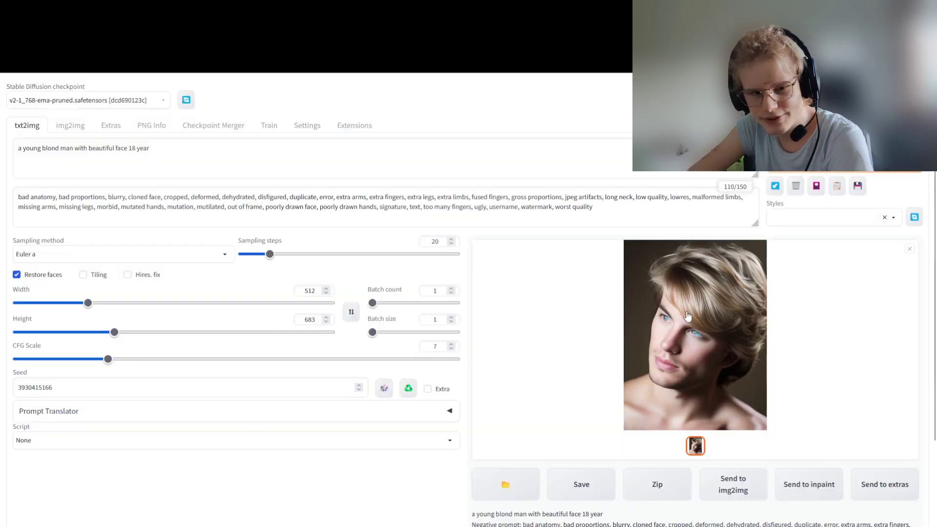
left_click(106, 130)
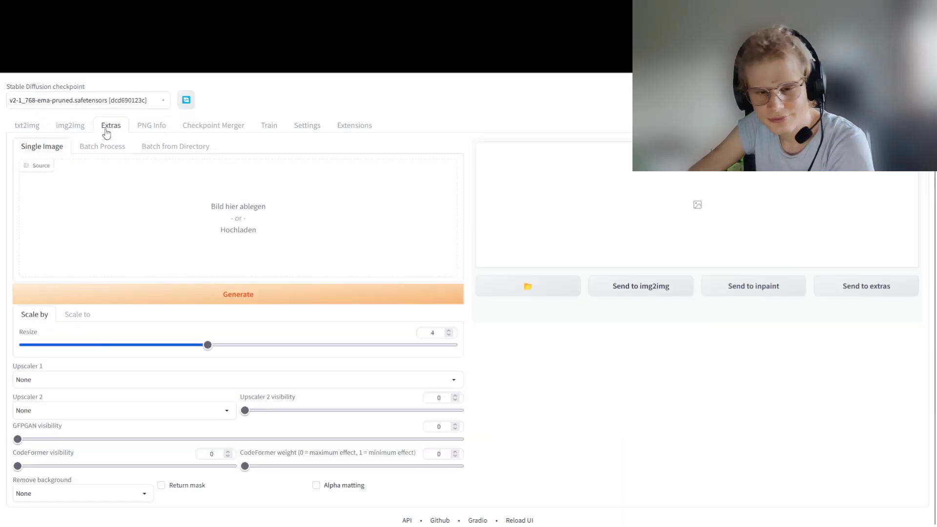
left_click(72, 130)
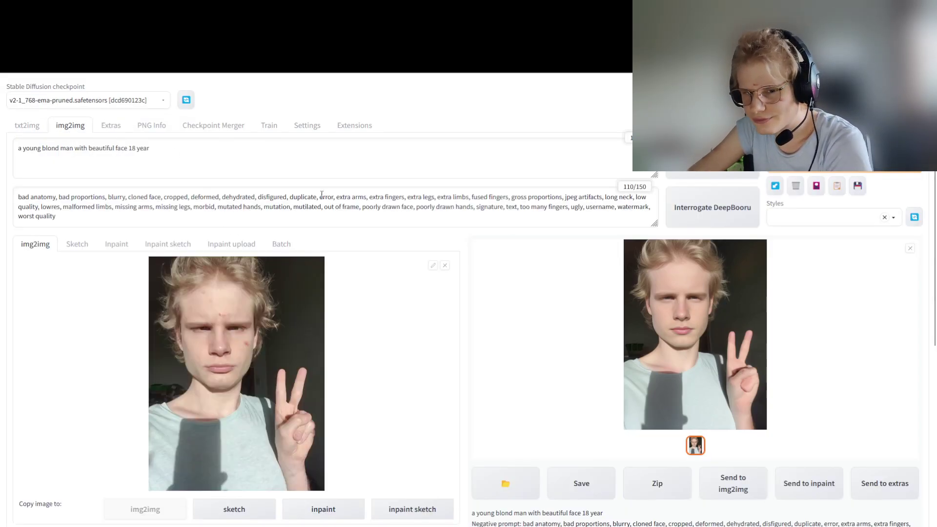
left_click(30, 130)
left_click(61, 130)
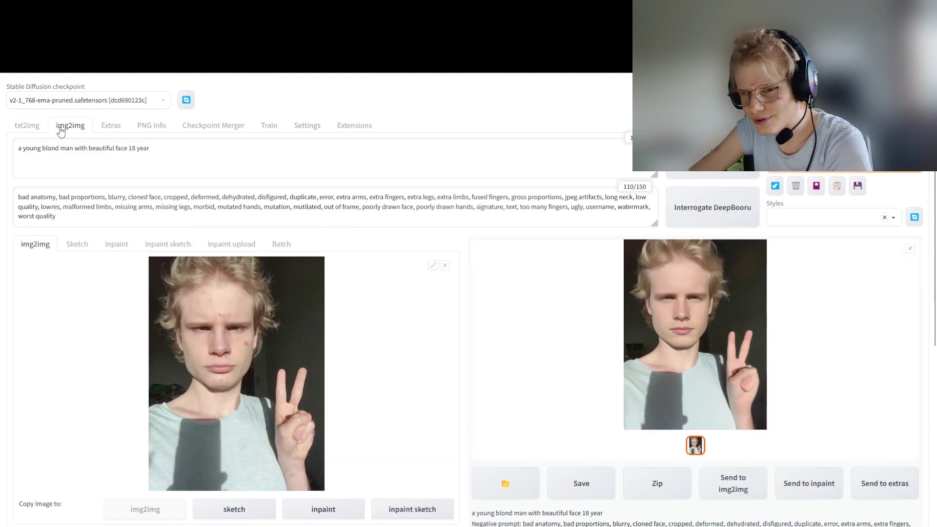
left_click(28, 135)
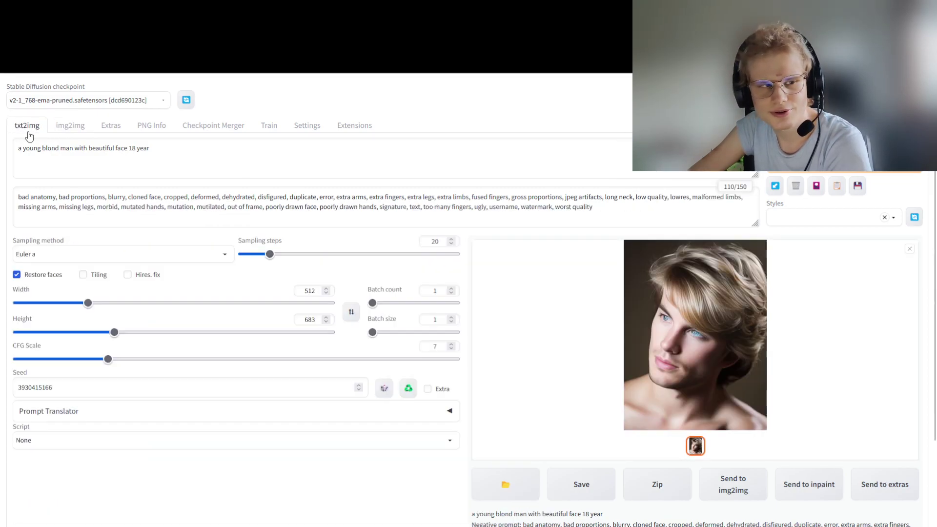
left_click(64, 131)
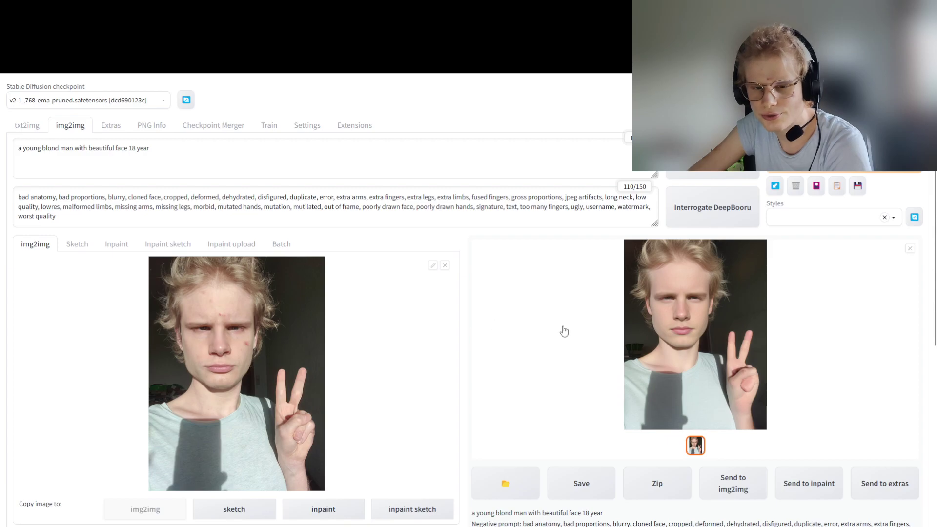
- Set the img2img sampling steps to 64 and generate the image
scroll(563, 330, "down", 6)
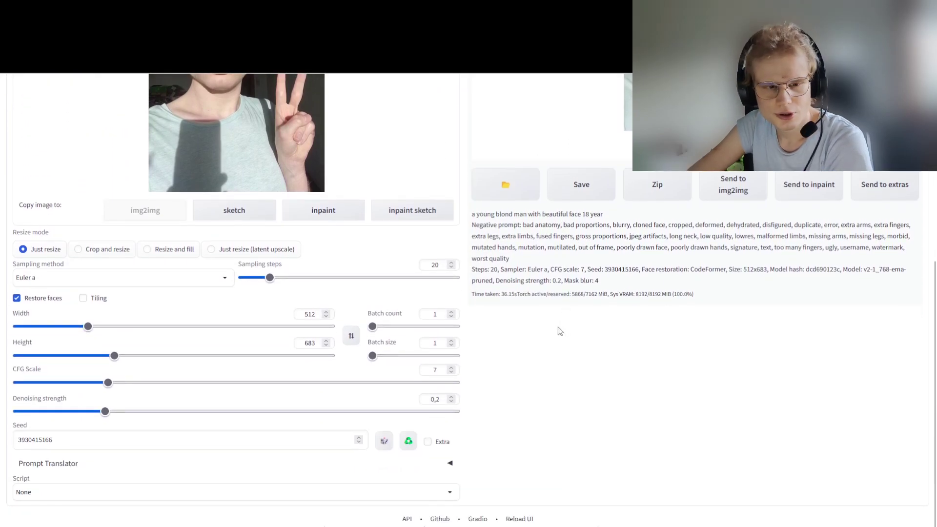
scroll(560, 331, "up", 8)
left_click(177, 155)
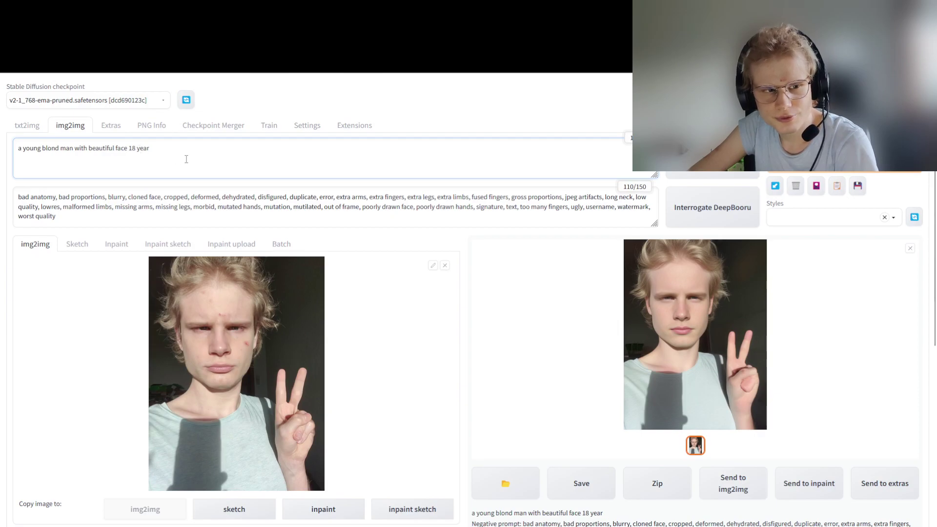
scroll(350, 304, "down", 6)
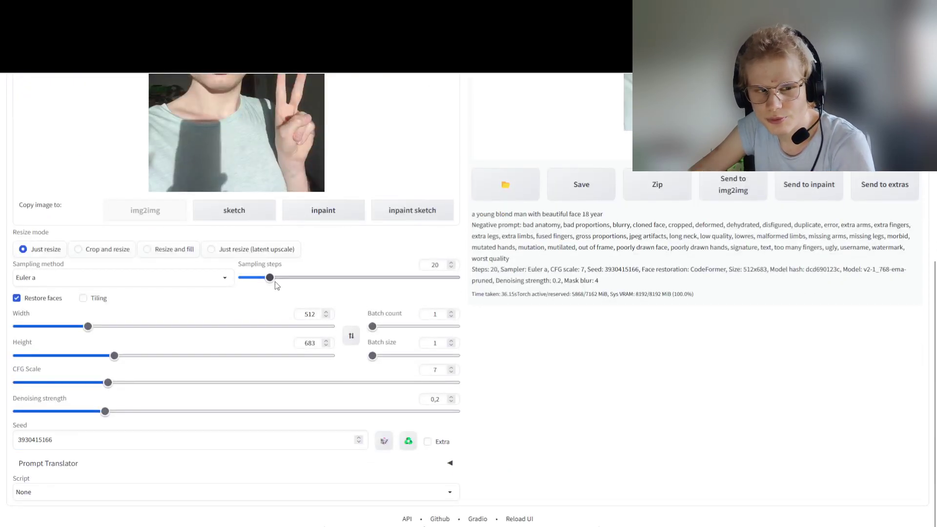
double_click(434, 265)
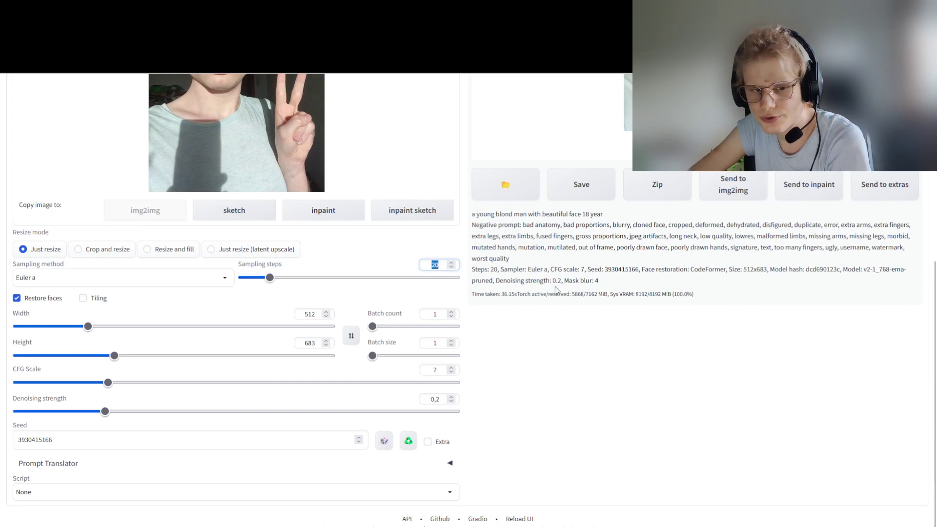
scroll(555, 289, "up", 6)
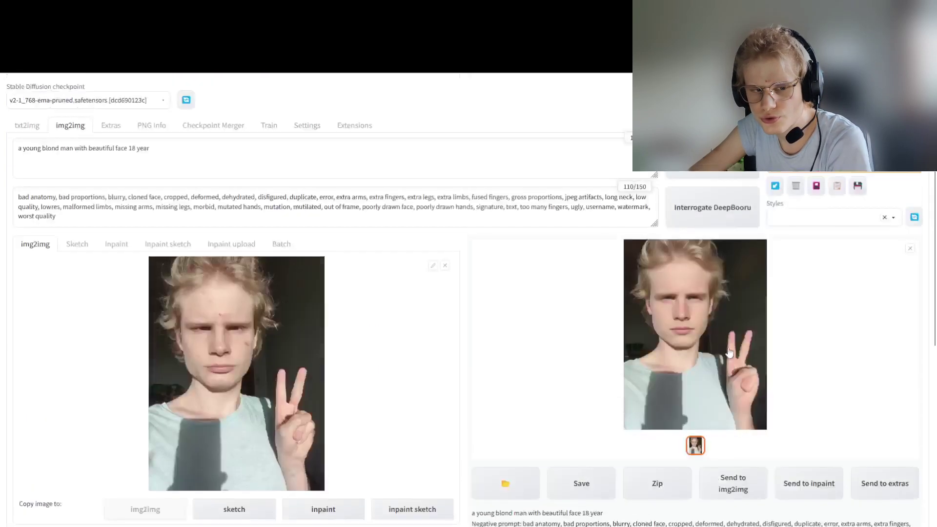
left_click(897, 164)
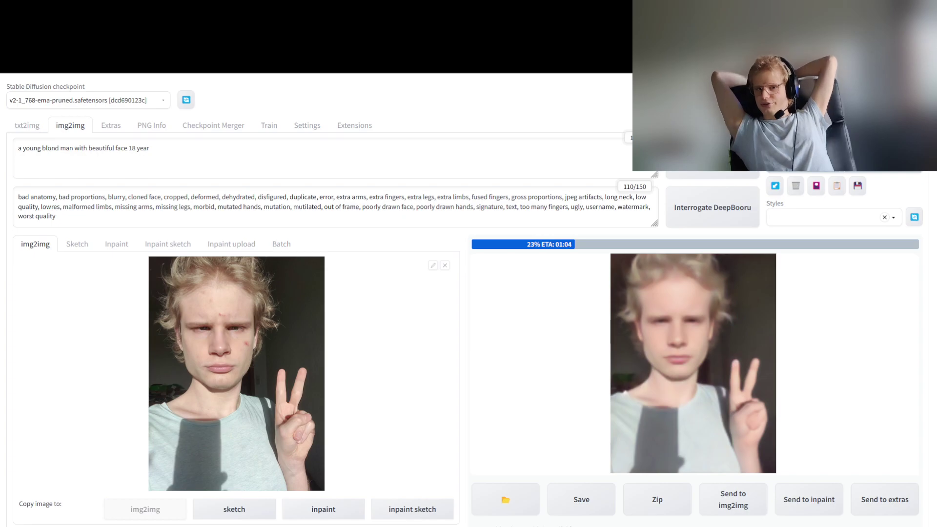
- Review the img2img settings, then enlarge the new portrait and compare it with the source photo
scroll(362, 416, "down", 4)
scroll(362, 416, "down", 2)
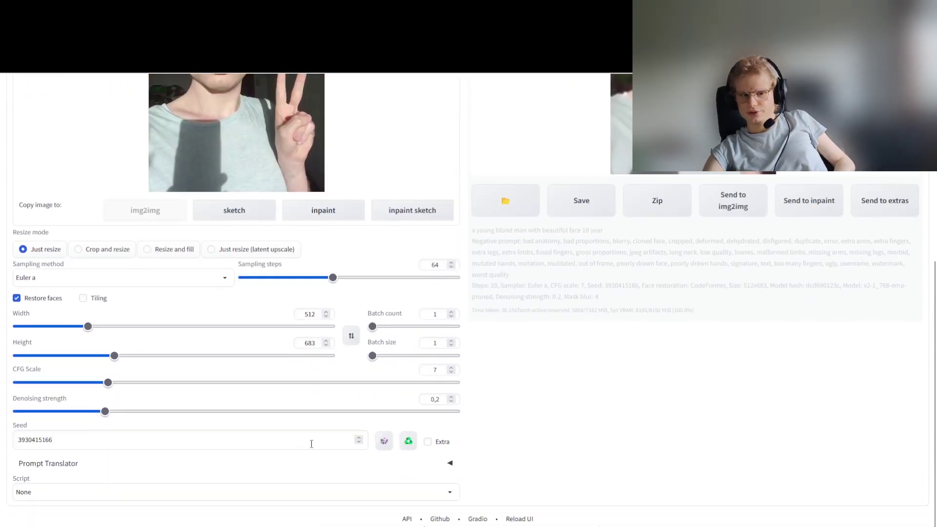
scroll(543, 430, "up", 6)
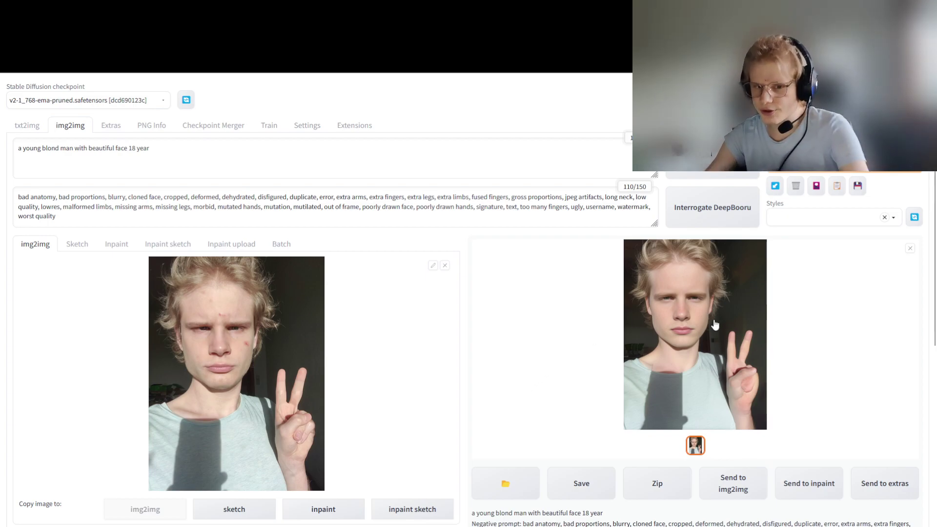
left_click(698, 326)
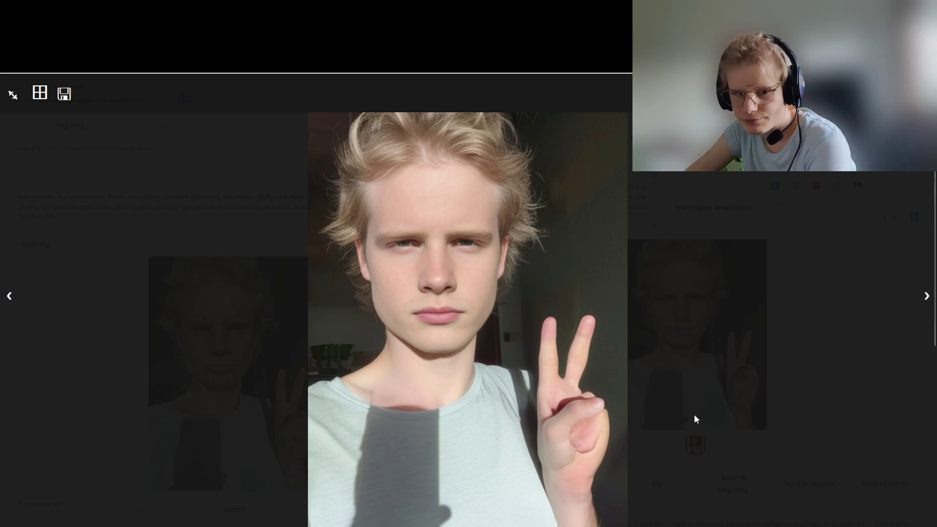
left_click(687, 370)
left_click(678, 267)
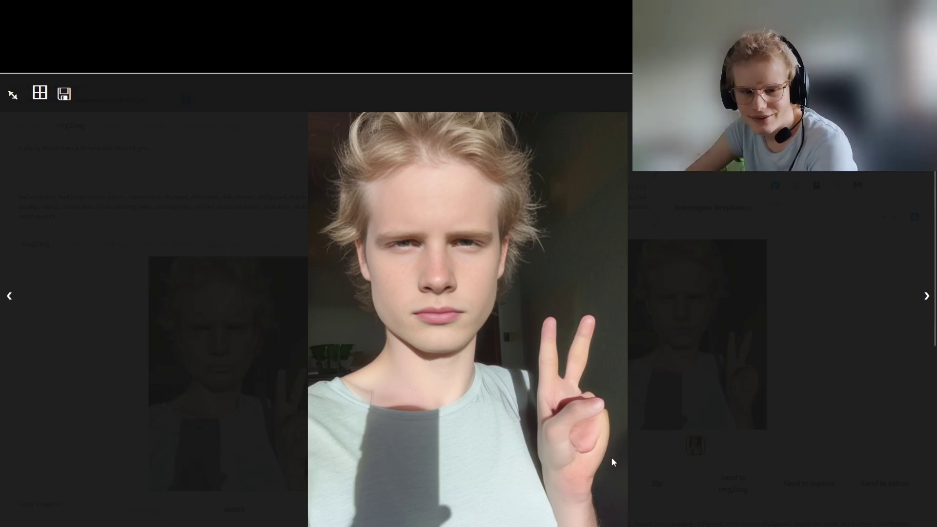
left_click(798, 357)
scroll(683, 293, "down", 1)
left_click(665, 299)
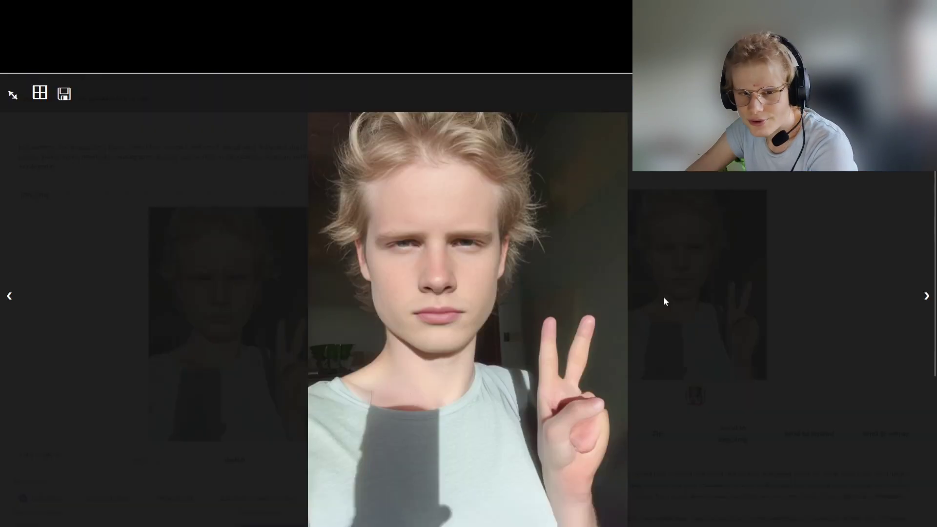
left_click(492, 244)
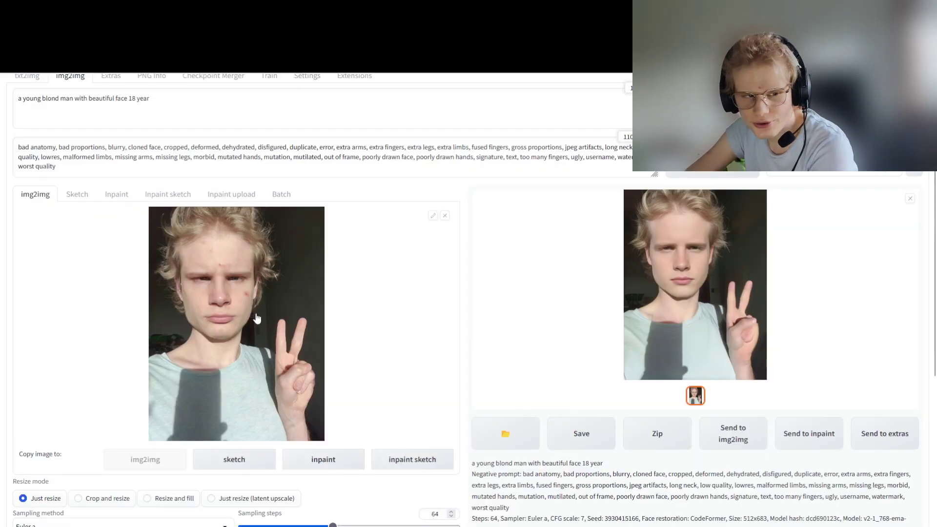
scroll(462, 360, "up", 1)
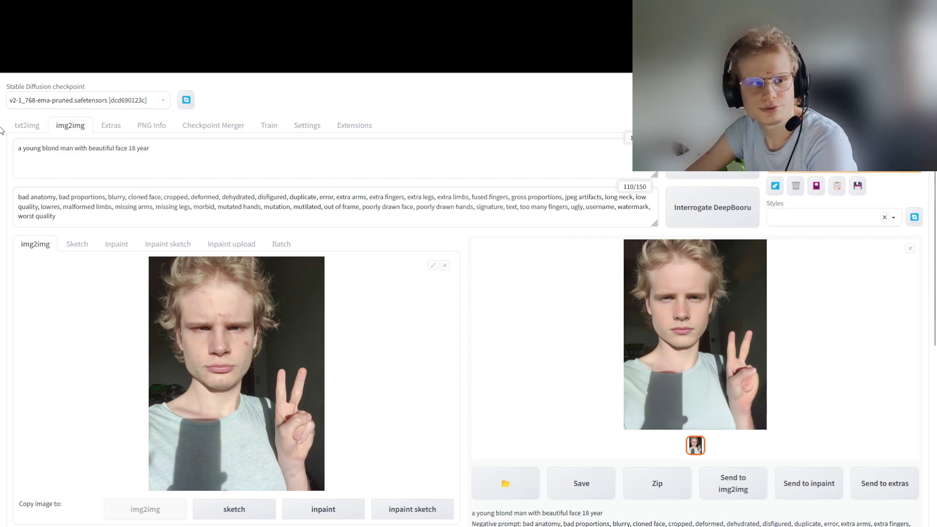
- Return to txt2img, then switch to Google's translator and replace the German text with "einen wald ein regenbogen am himmel", accepting the spelling correction
left_click(27, 125)
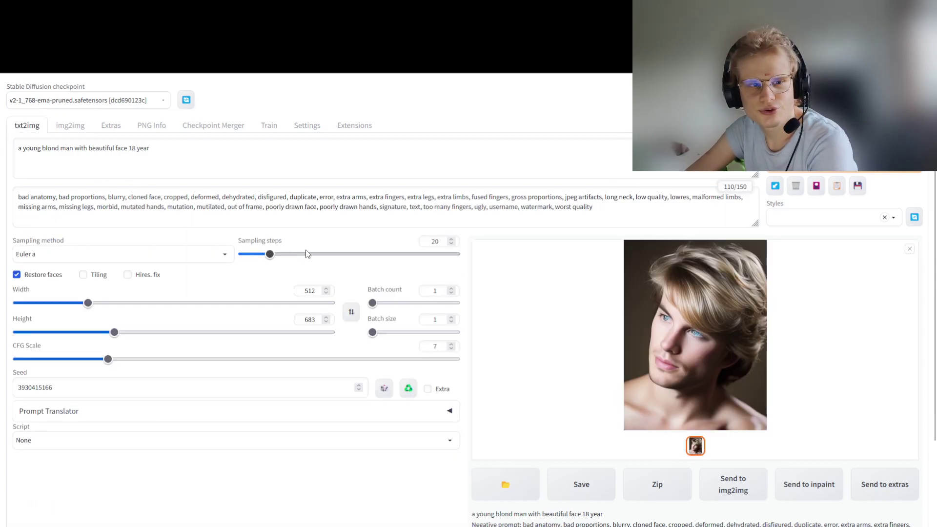
triple_click(285, 172)
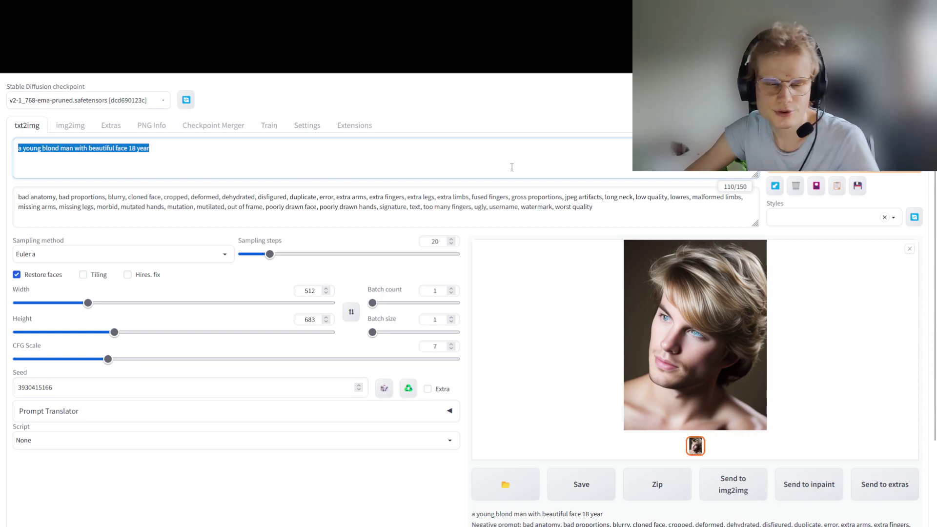
key("alt+Tab")
triple_click(211, 213)
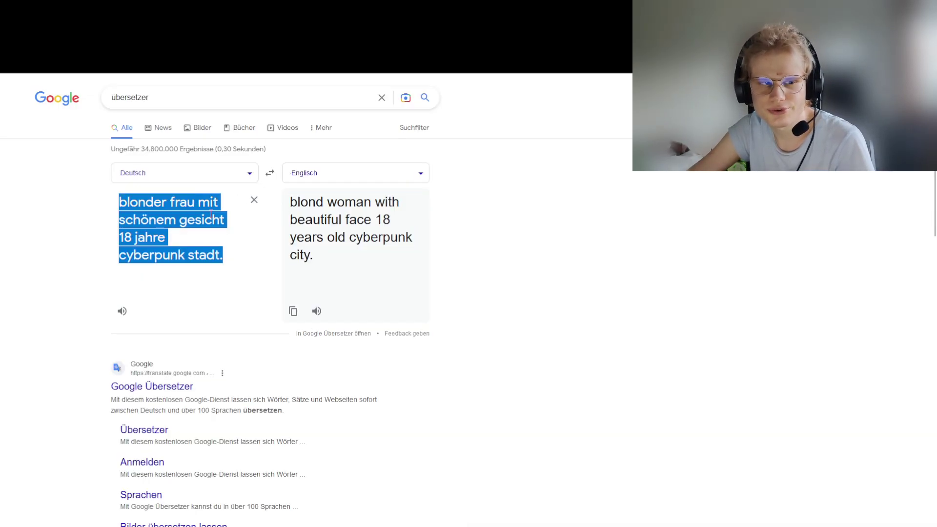
type("eine")
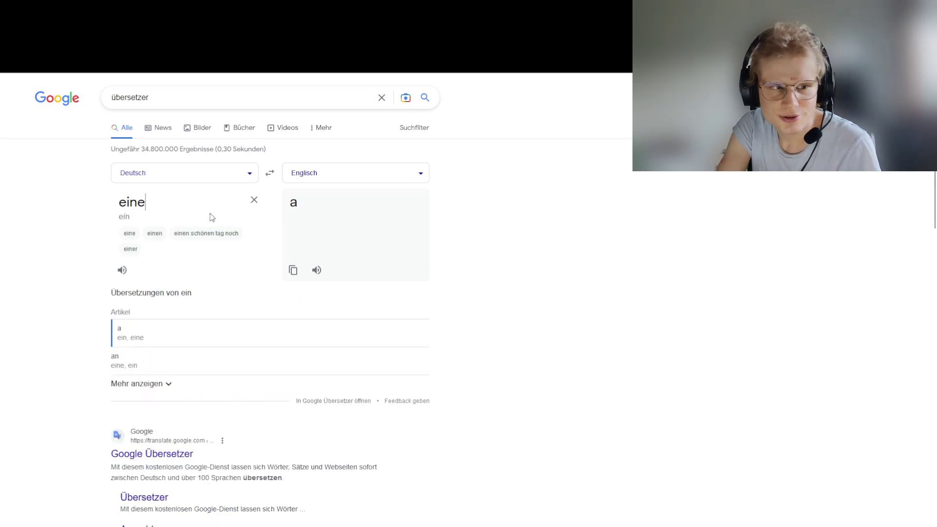
type("n wald ein r")
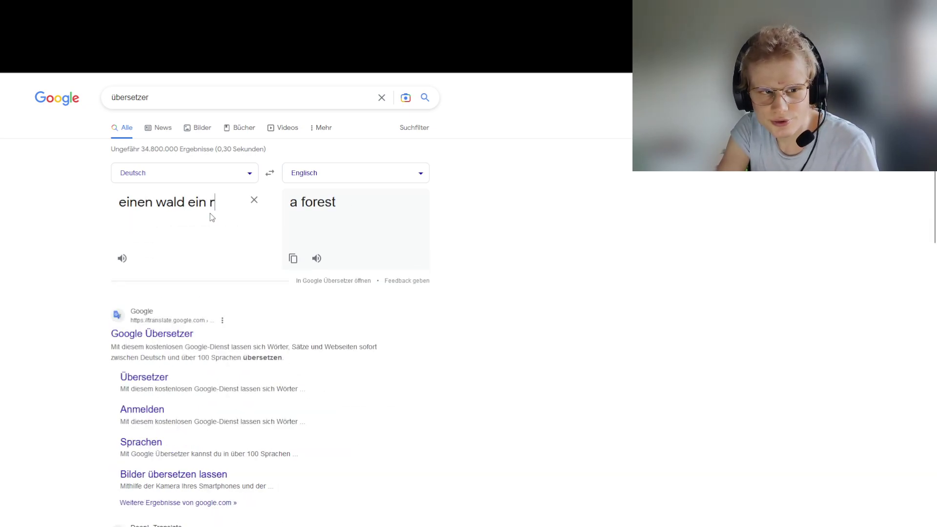
type("egenbogen am")
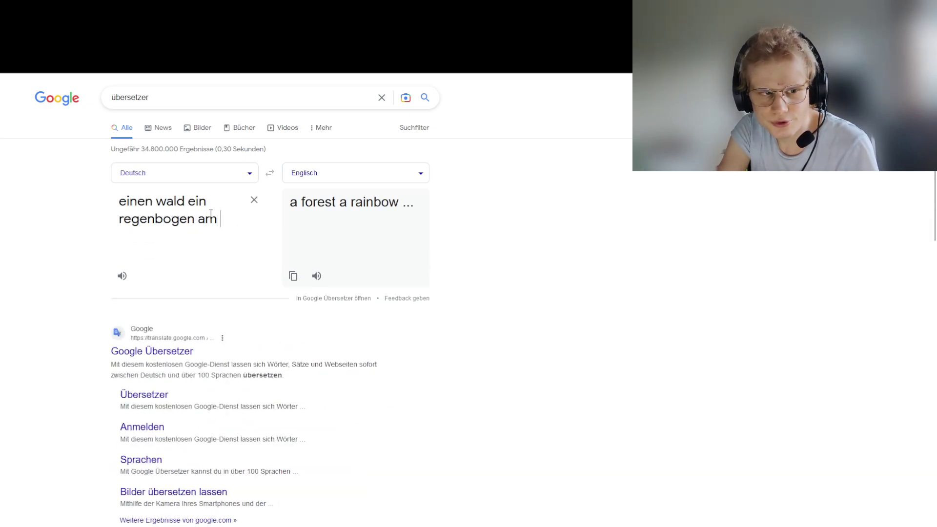
type(" hilmmel")
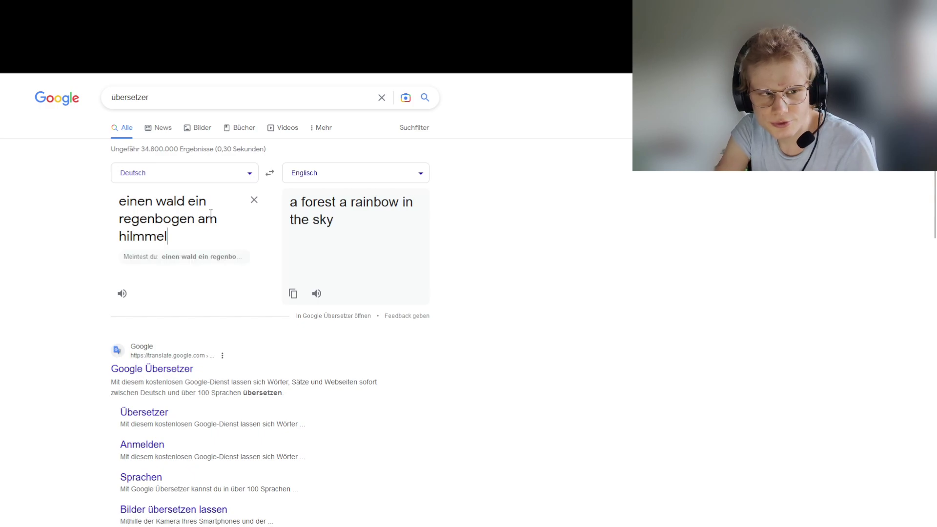
left_click(206, 257)
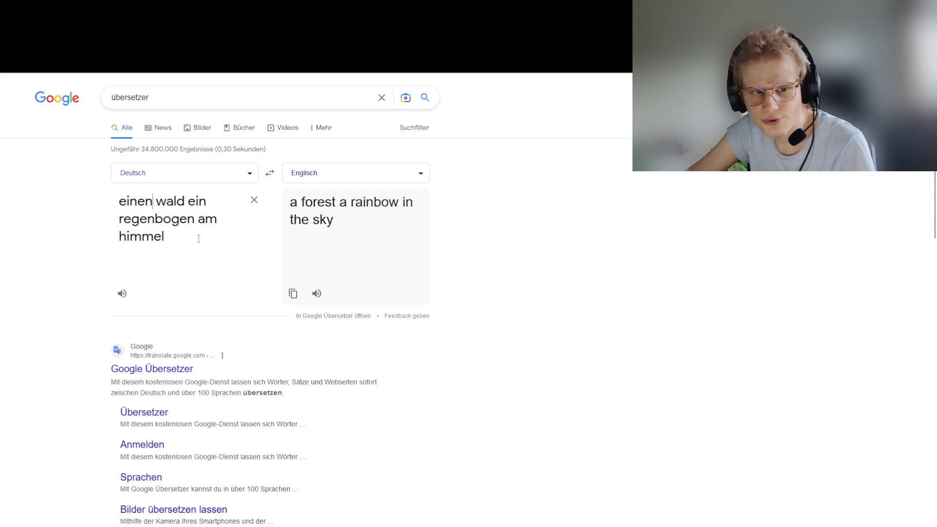
- Reword the German text to "einen wald mit einem regenbogen am himmel"
left_click(180, 204)
left_click(192, 205)
type("mit")
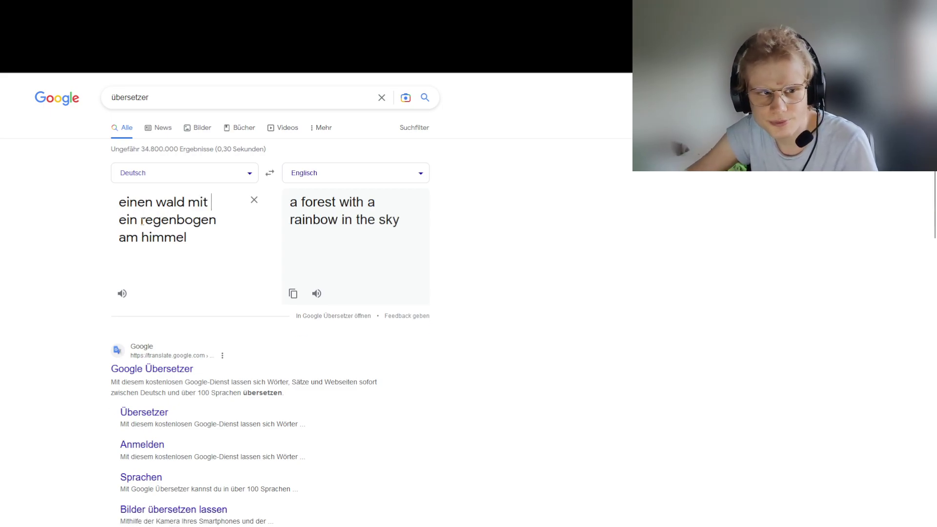
left_click(140, 225)
type("em")
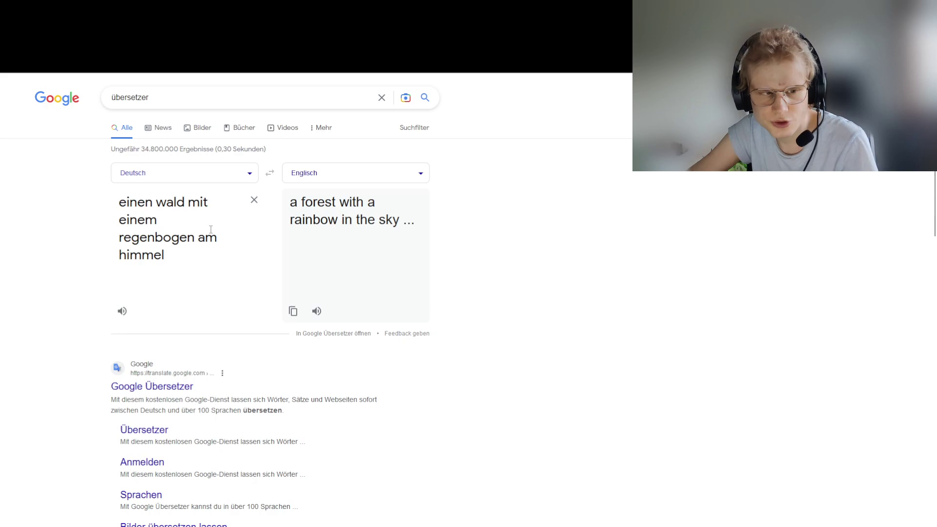
- Append ", ein bach ein e" to the German text after "himmel"
key("ctrl+a")
left_click(195, 258)
type(",")
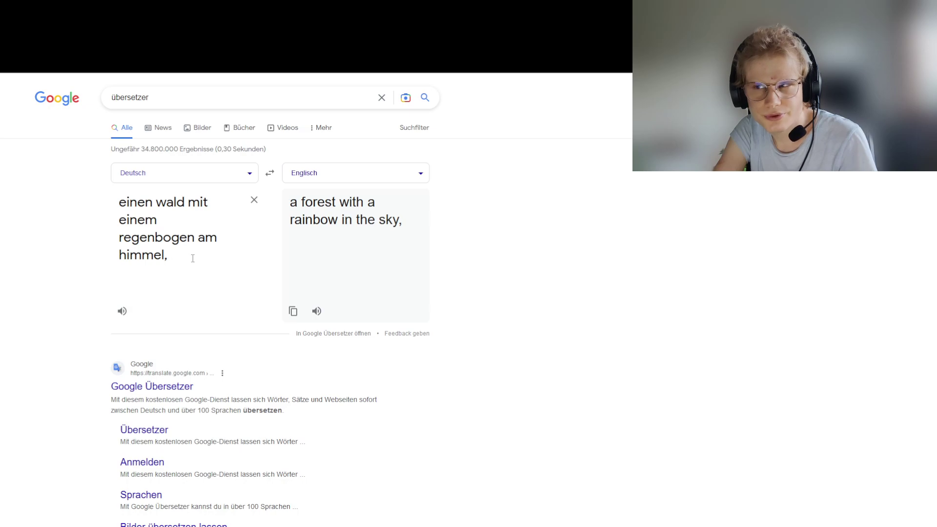
type(" ein ba")
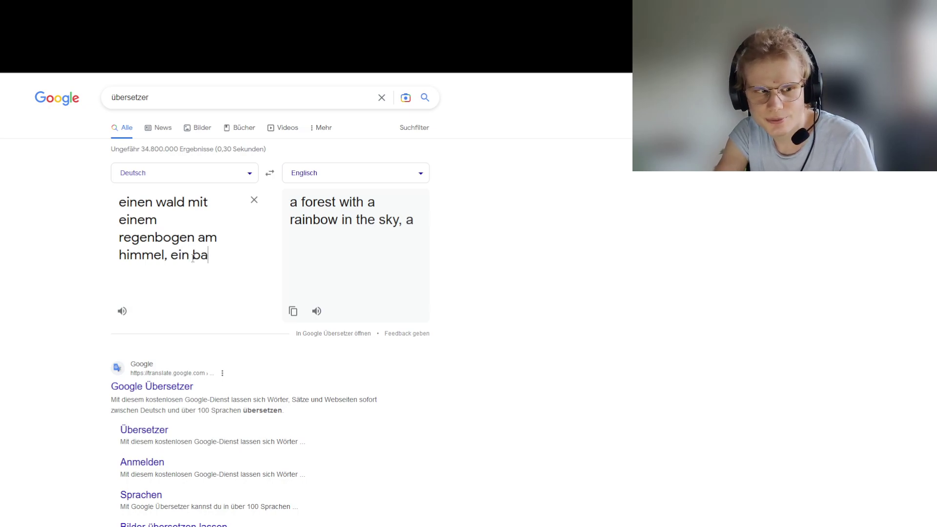
type("ch ")
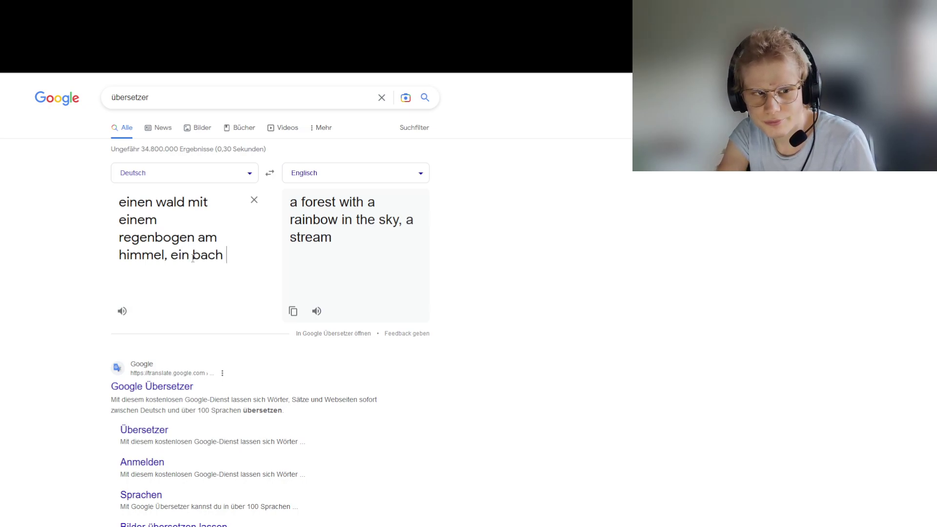
type("ein e")
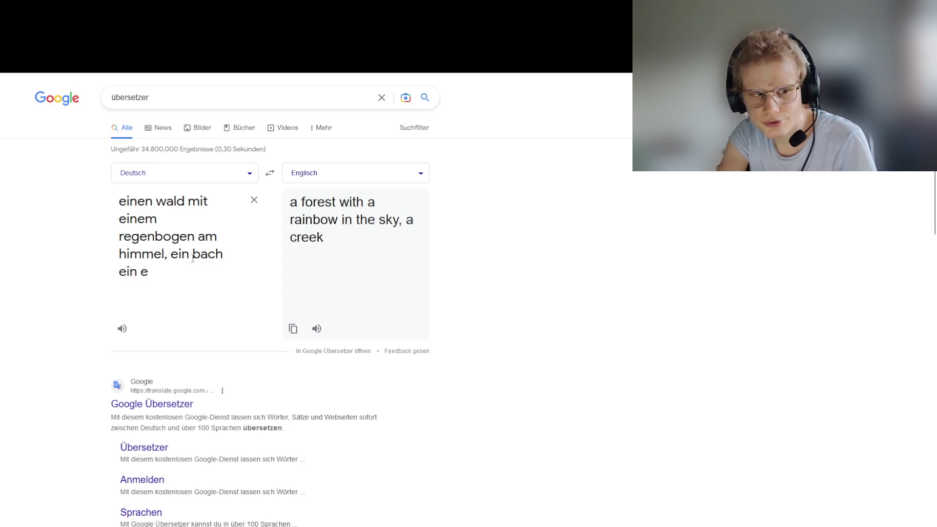
- Replace "bach ein e" at the end of the German text with "wasserfall der in einen bach fliesst,"
key("BackSpace")
key("BackSpace")
key("BackSpace")
key("BackSpace")
key("BackSpace")
key("BackSpace")
key("BackSpace")
key("BackSpace")
key("BackSpace")
key("BackSpace")
type("wa")
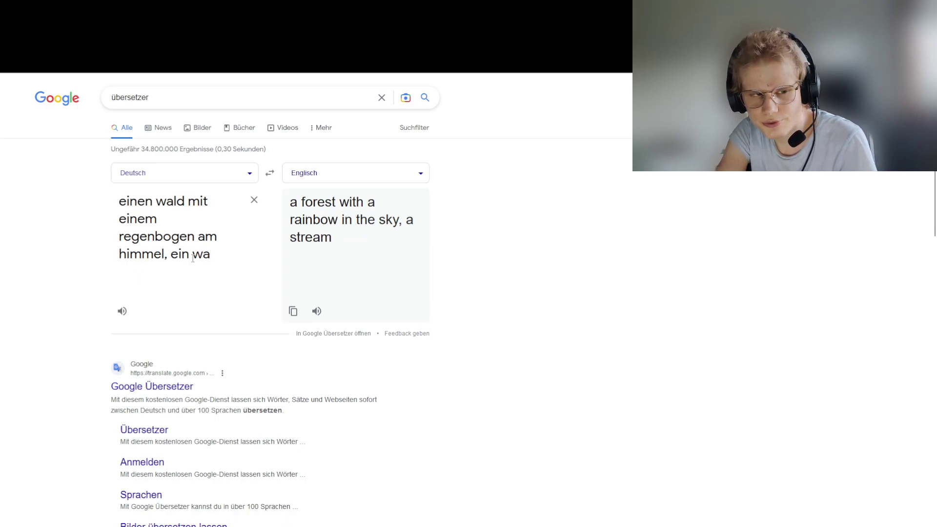
type("sserfall der in einem")
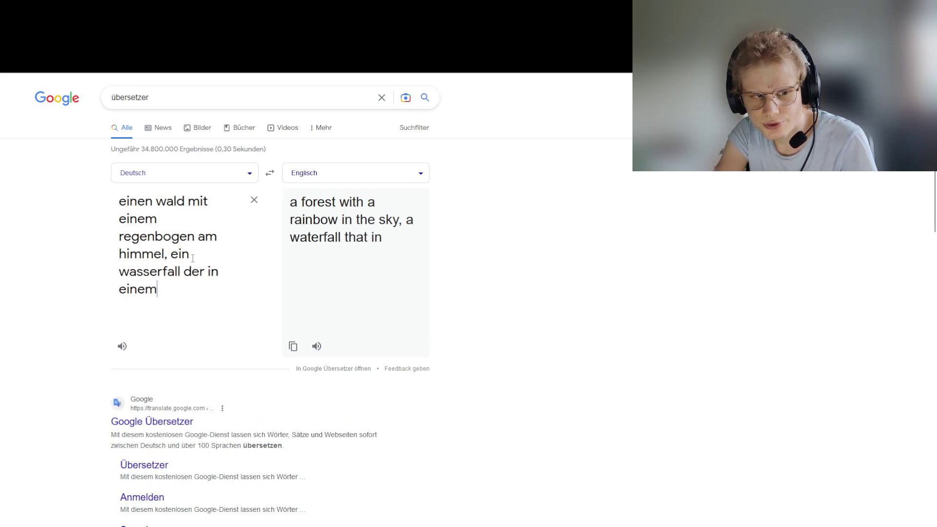
key("BackSpace")
type("n ba")
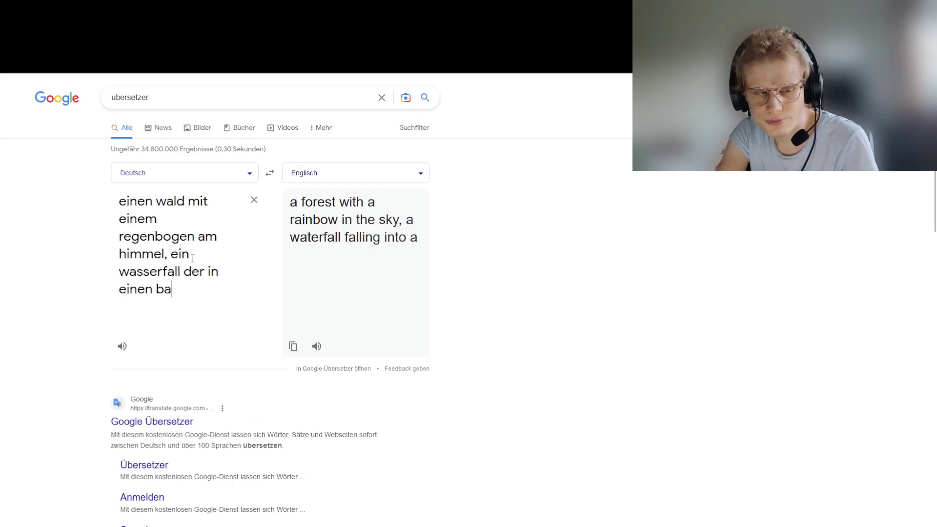
type("ch fli")
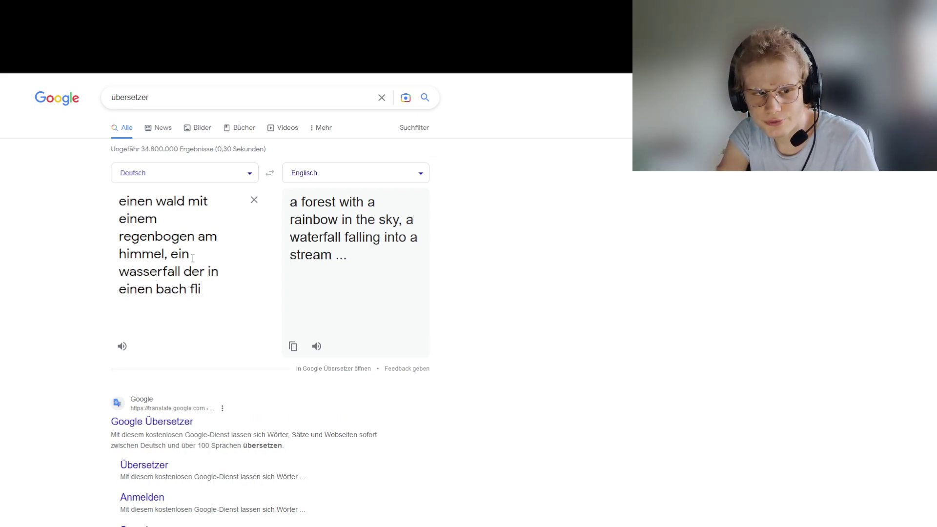
type("esst.")
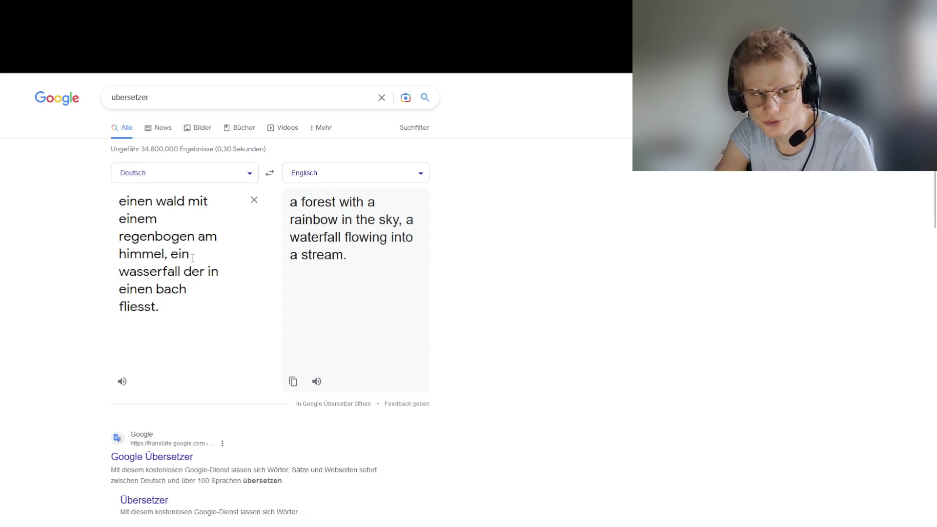
key("BackSpace")
type(", ")
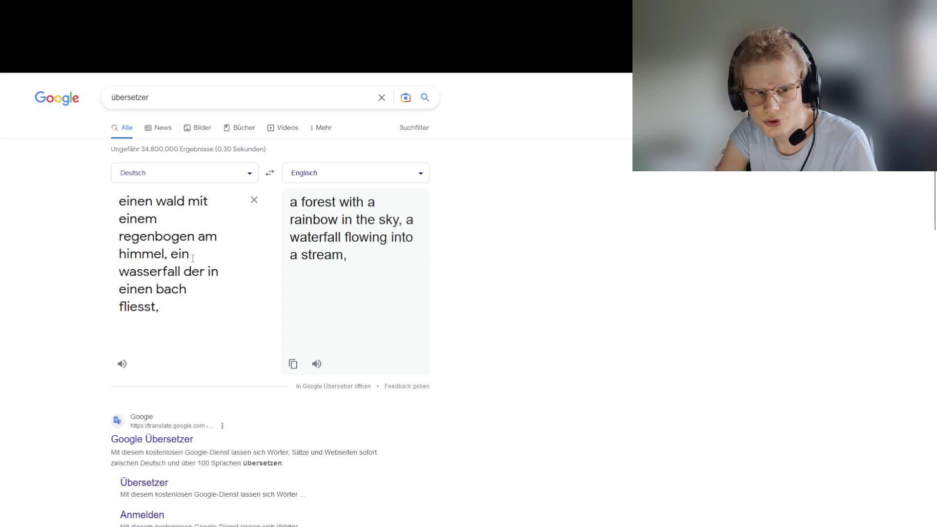
type("t")
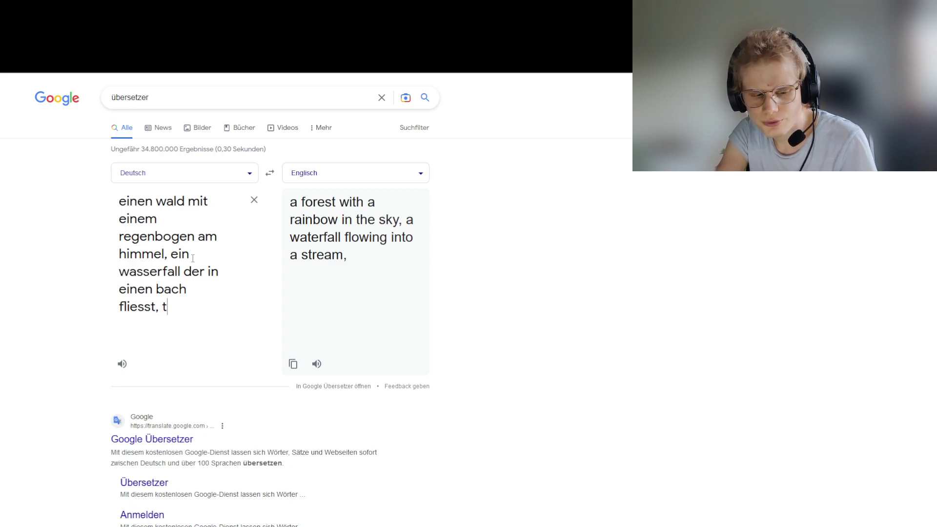
type("iere")
key("BackSpace")
key("BackSpace")
key("BackSpace")
key("BackSpace")
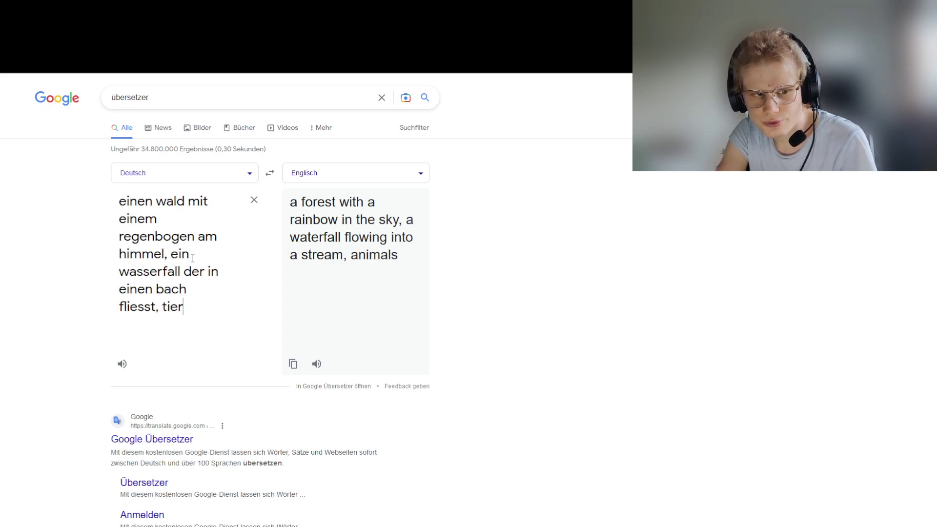
type("r")
key("BackSpace")
key("BackSpace")
- Finish the German text with "rehe im wald." after "fliesst,"
type("rehe im")
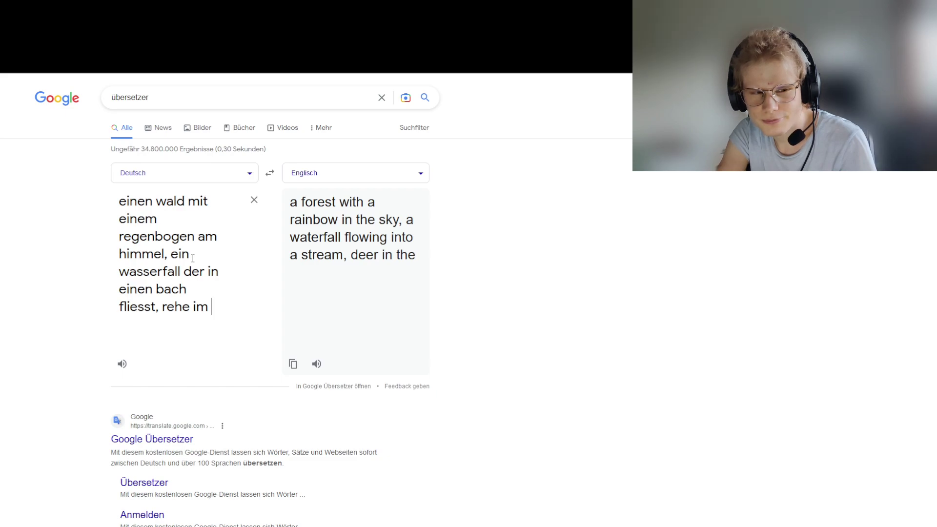
type("wald.")
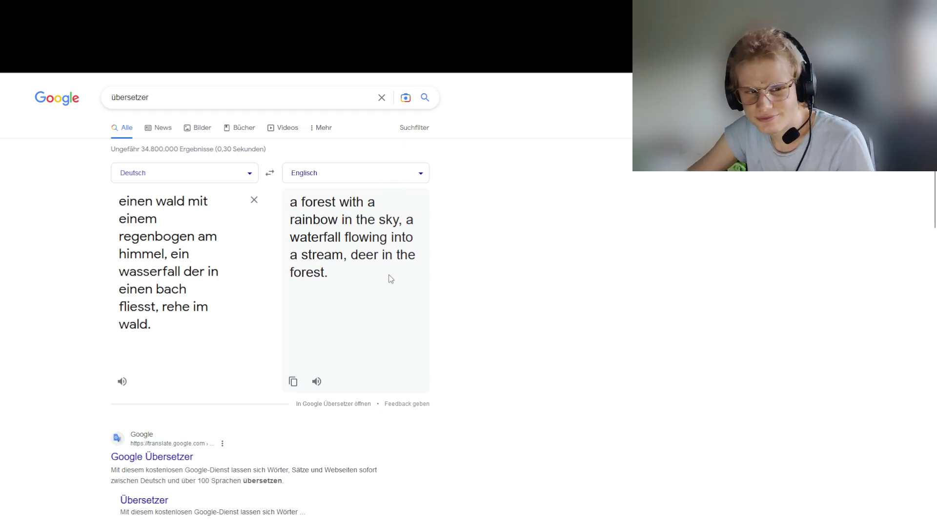
- Replace the txt2img prompt in Stable Diffusion with the copied English translation, and generate and view the forest image
left_click_drag(393, 277, 280, 197)
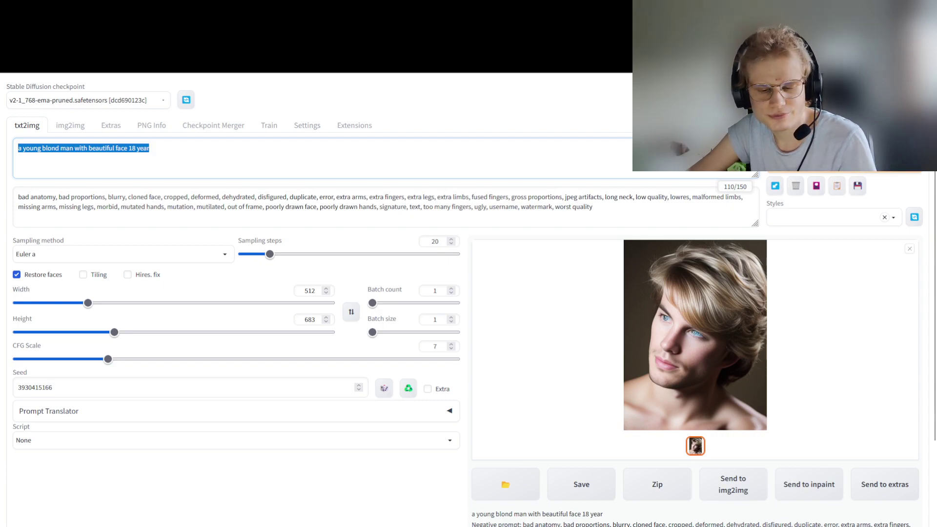
type("a forest with a rainbow in the sky, a waterfall flowing into a stream, deer in the forest.")
key("ctrl+Return")
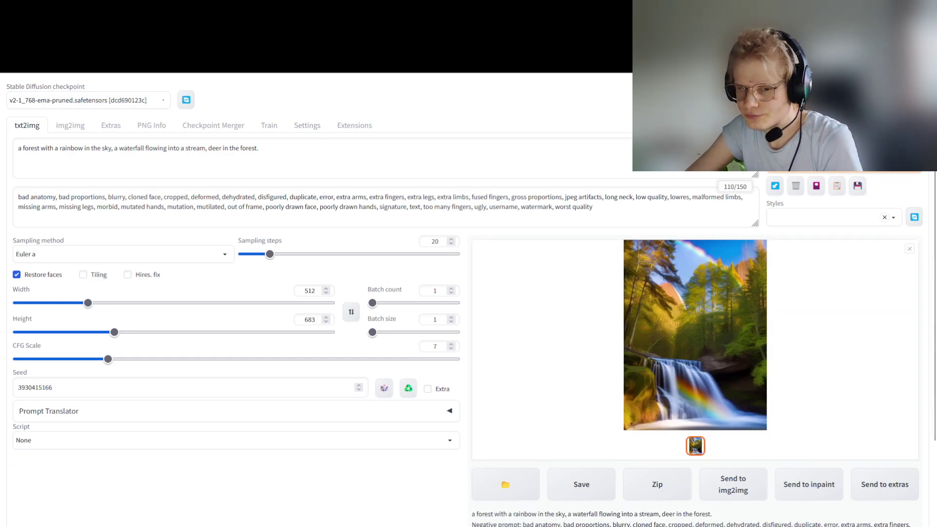
left_click(615, 316)
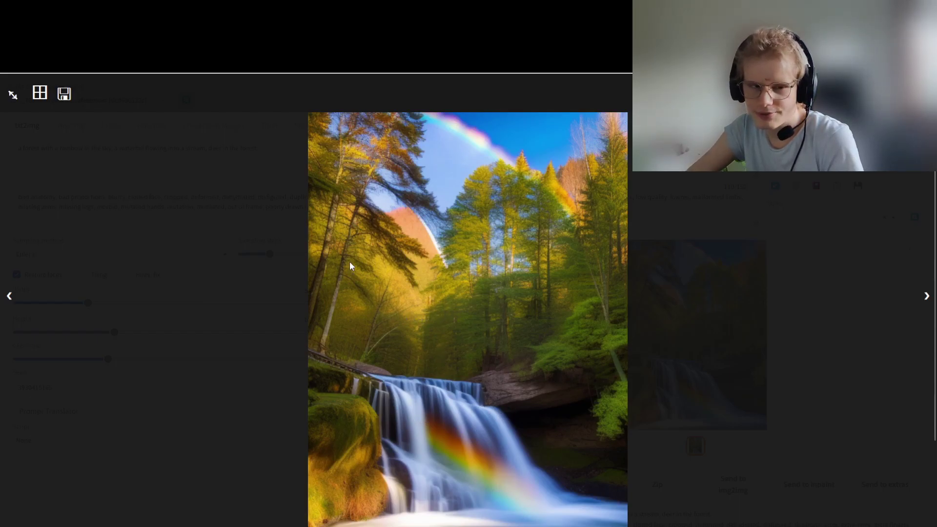
left_click(498, 382)
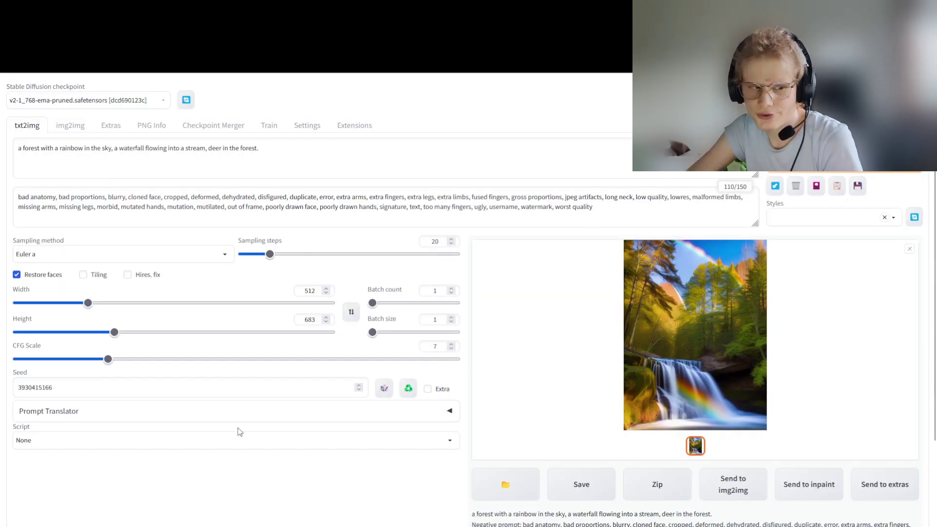
- Enable the Extra seed options below the seed and review the CFG Scale and the generation details
scroll(236, 429, "down", 2)
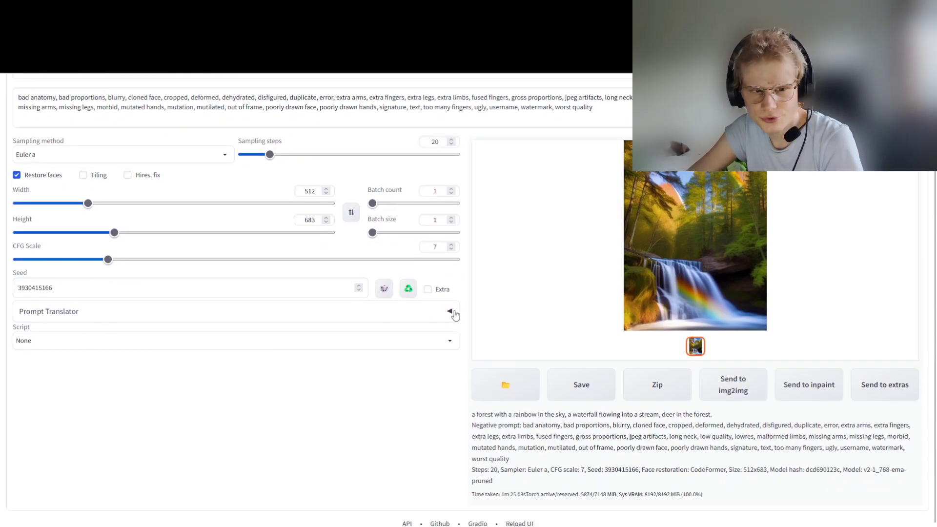
left_click(428, 290)
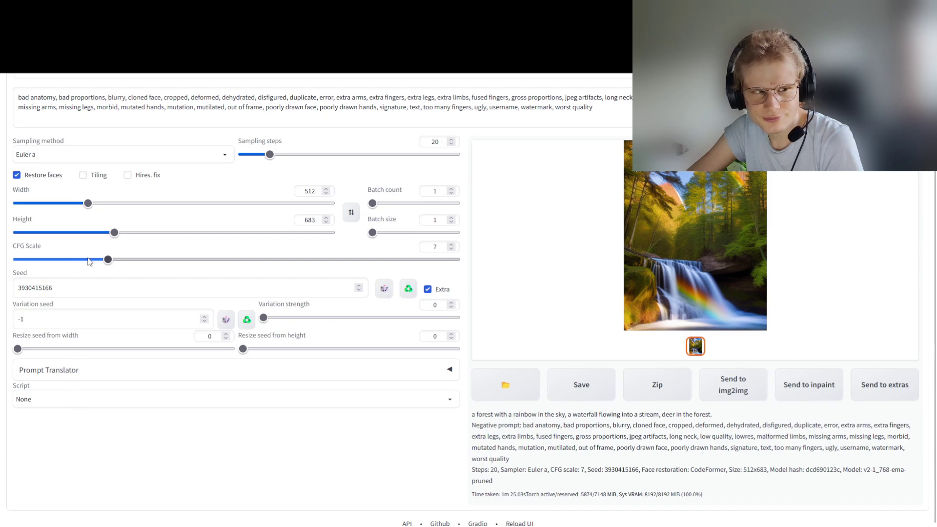
mouse_move(107, 264)
left_mouse_down()
mouse_move(55, 265)
mouse_move(112, 268)
left_mouse_up()
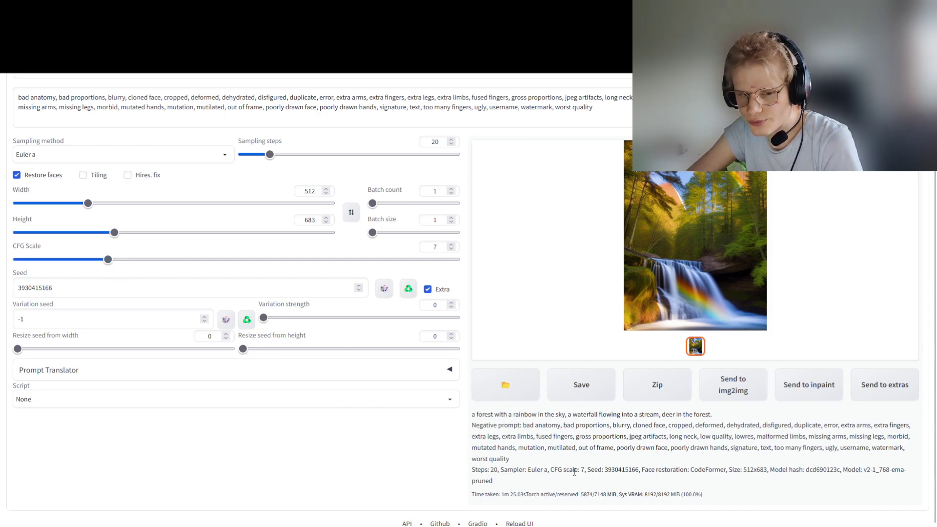
scroll(513, 402, "up", 2)
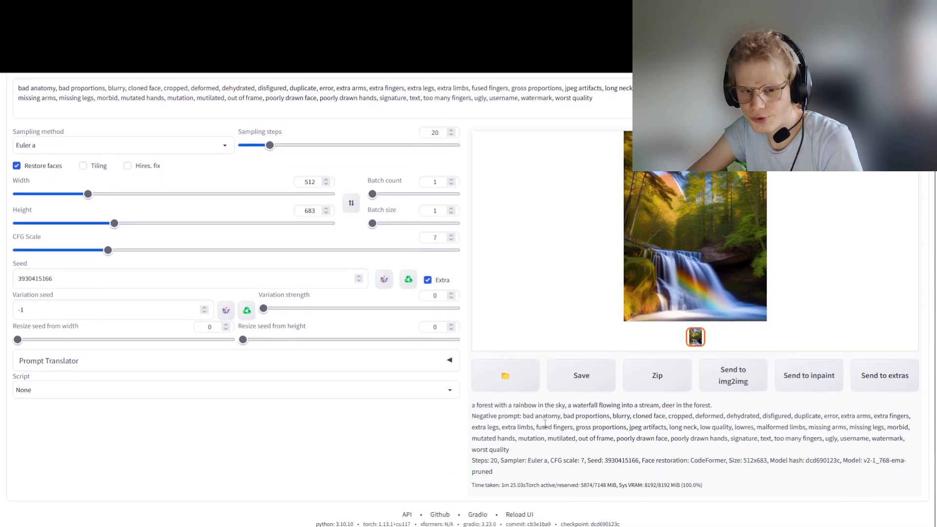
- Examine the enlarged forest image again and check its content against the German and English text in Google's translator
left_click(737, 360)
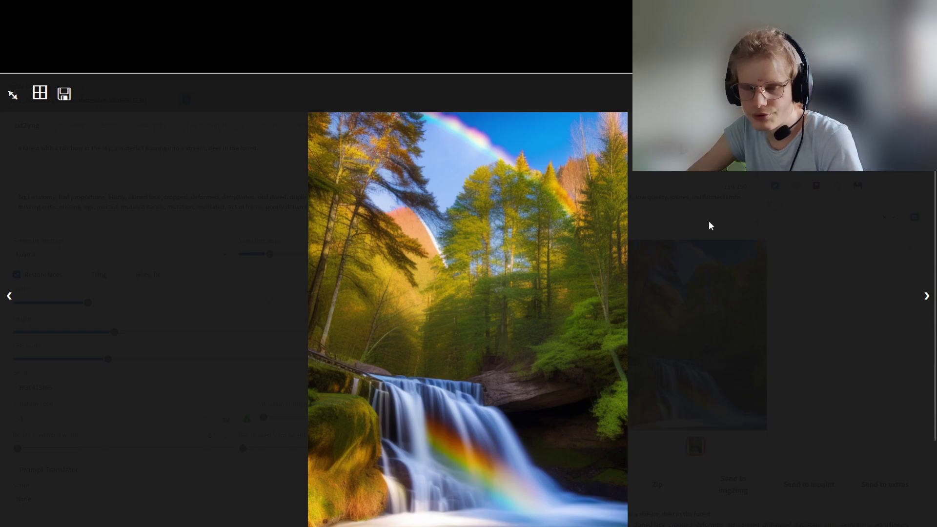
left_click(671, 267)
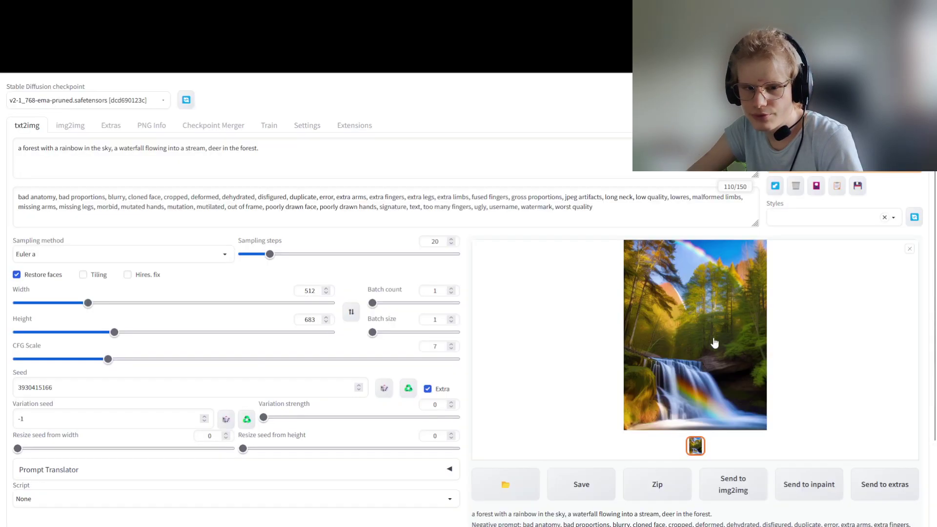
left_click(670, 266)
left_click(784, 330)
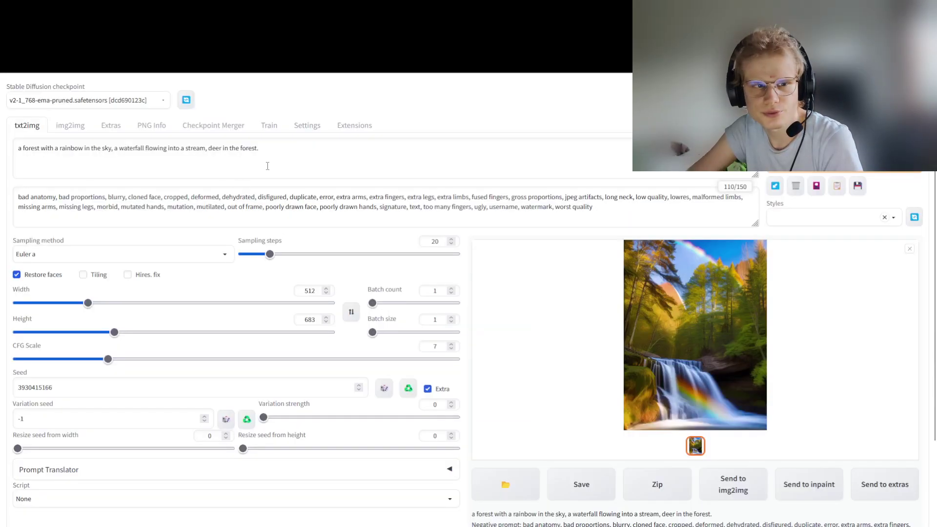
key("ctrl+Tab")
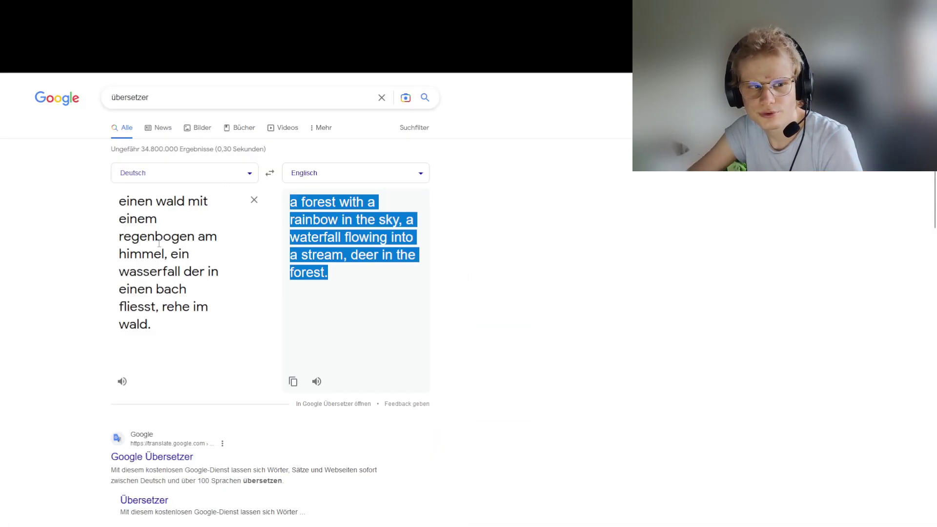
key("ctrl+Tab")
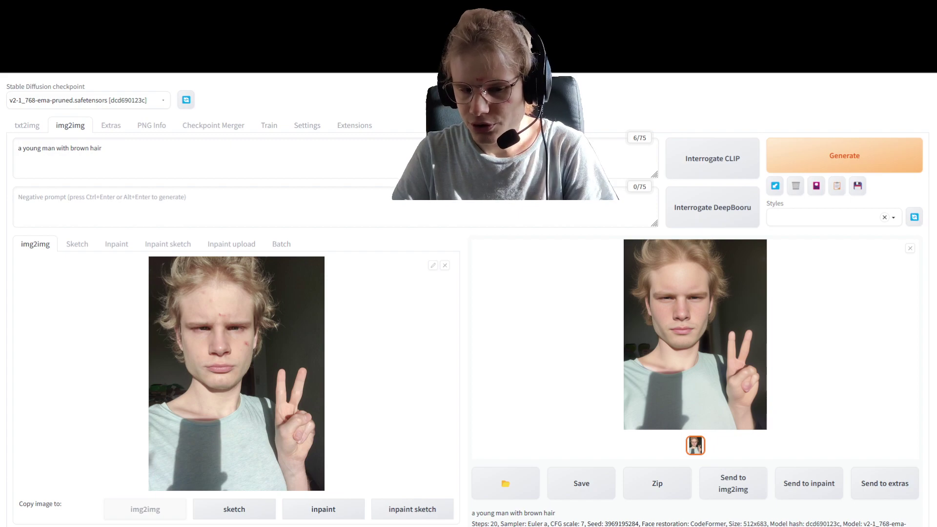
- Fill the img2img negative prompt with the defect list from "bad anatomy, bad proportions, blurry" through "watermark, worst quality"
left_click(210, 214)
type("bad anatomy, bad proportions, blurry, cloned face, cropped, deformed, dehydrated, disfigured, duplicate, error, extra arms, extra fingers, extra legs, extra limbs, fused fingers, gross proportions, jpeg artifacts, long neck, low quality, lowres, malformed limbs, missing arms, missing legs, morbid, mutated hands, mutation, mutilated, out of frame, poorly drawn face, poorly drawn hands, signature, text, too many fingers, ugly, username, watermark, worst quality")
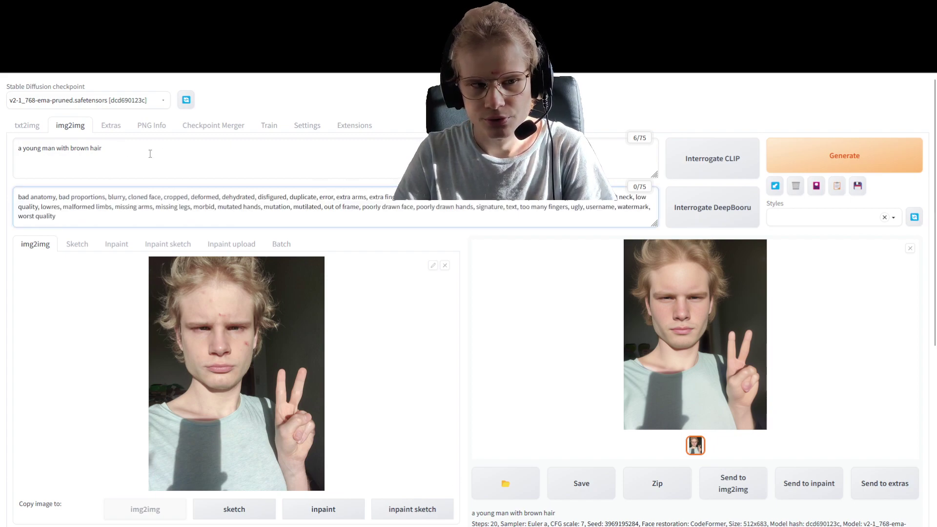